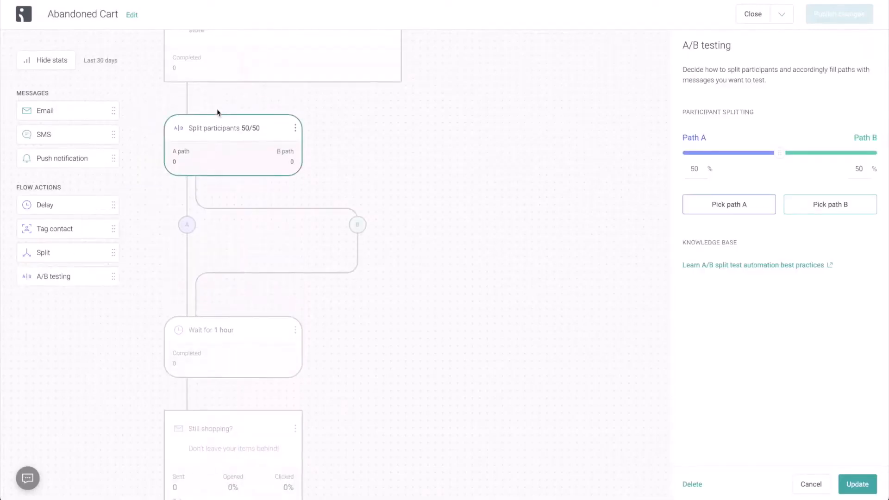
# Place the 1-hour wait on path A and a 1-minute delay on path B of the split
pyautogui.moveTo(226, 333); pyautogui.dragTo(187, 224)
pyautogui.moveTo(87, 207); pyautogui.dragTo(373, 232)
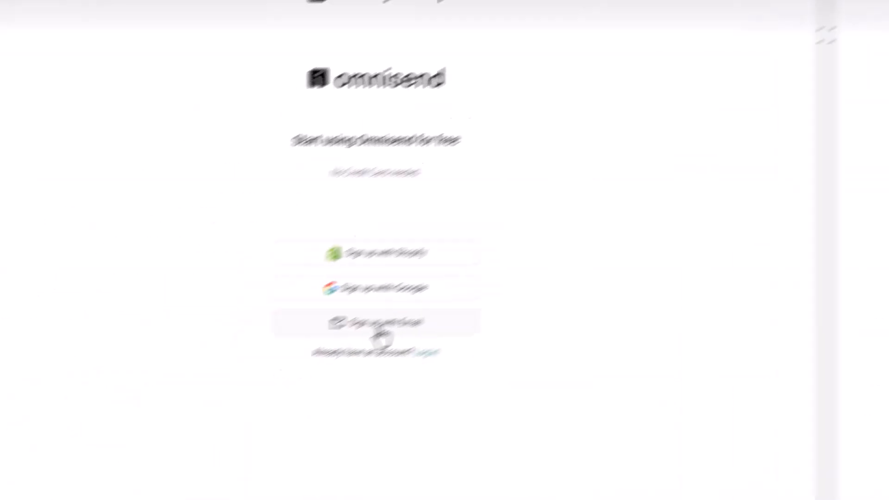
# Go from the Omnisend homepage to the free sign-up page via Start free
pyautogui.click(346, 352)
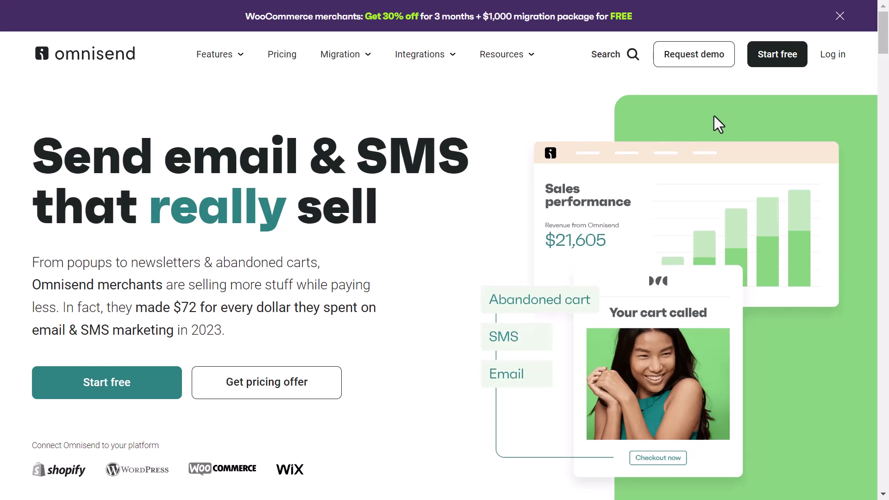
pyautogui.click(777, 55)
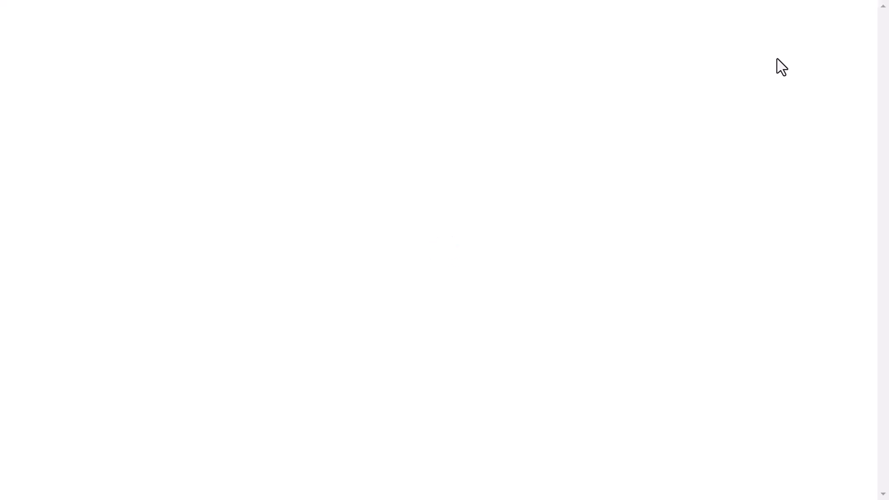
pyautogui.click(236, 74)
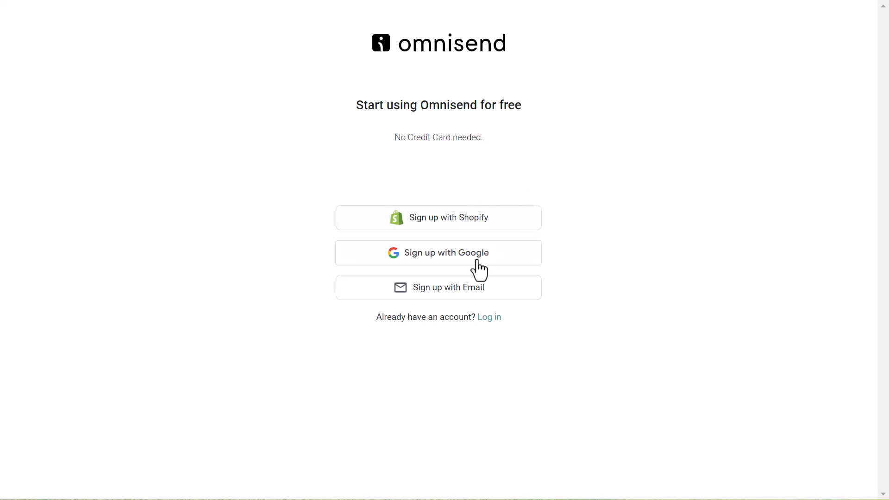
# Choose email sign-up and enter the account's e-mail address and password
pyautogui.click(442, 292)
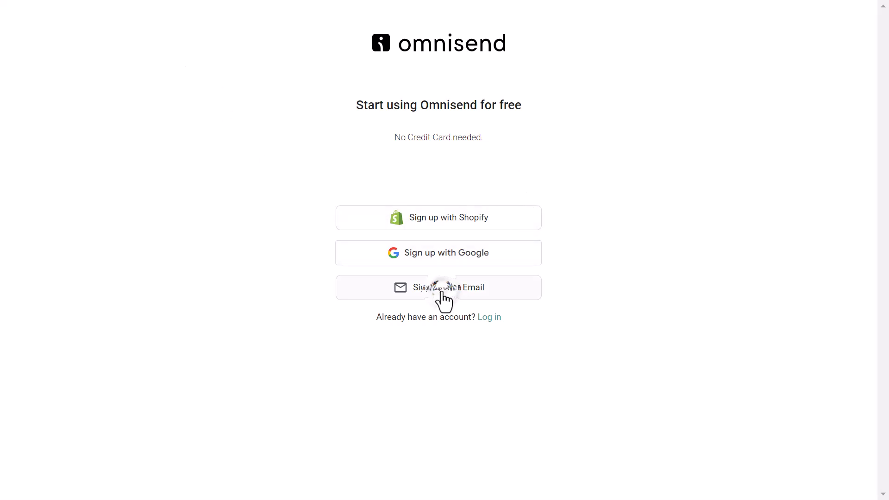
pyautogui.click(355, 174)
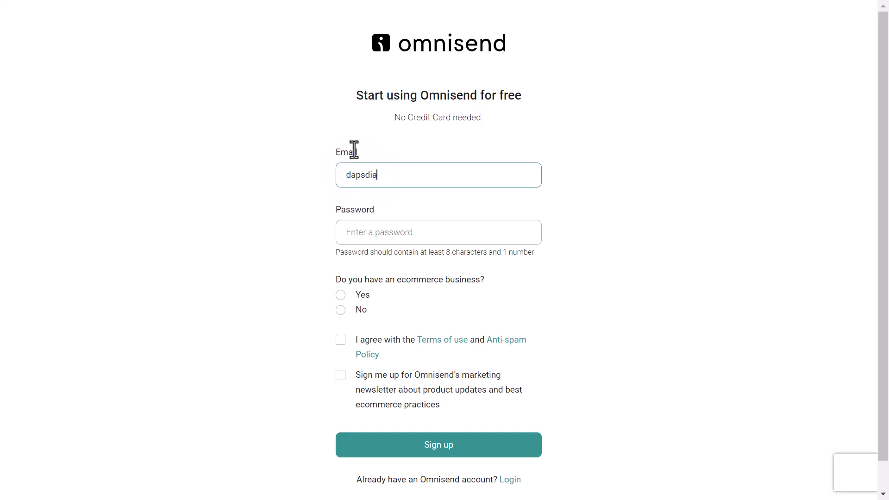
pyautogui.press('Tab')
pyautogui.write('••••••••••••••••')
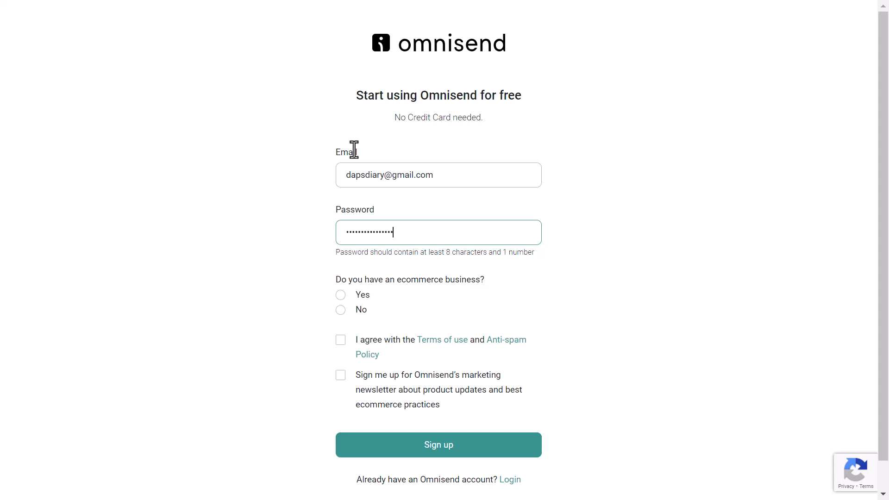
# Answer Yes to ecommerce, accept the terms and newsletter, and submit the sign-up form
pyautogui.click(340, 297)
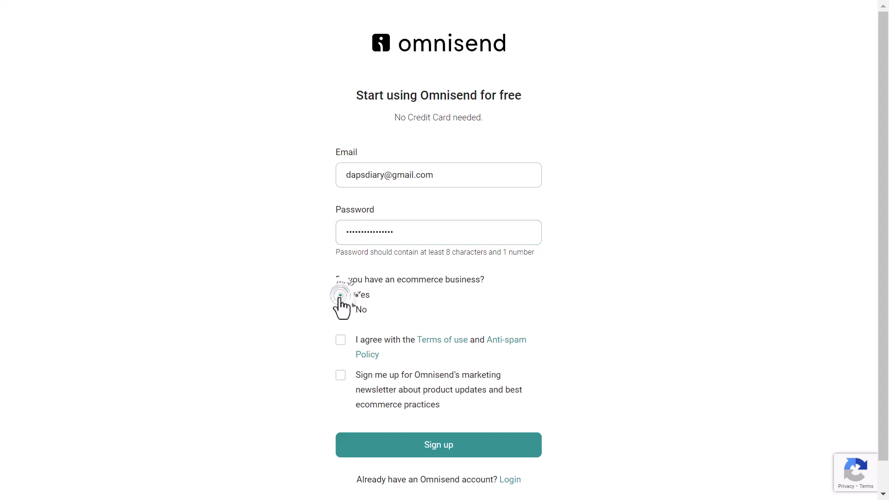
pyautogui.click(343, 341)
pyautogui.click(341, 375)
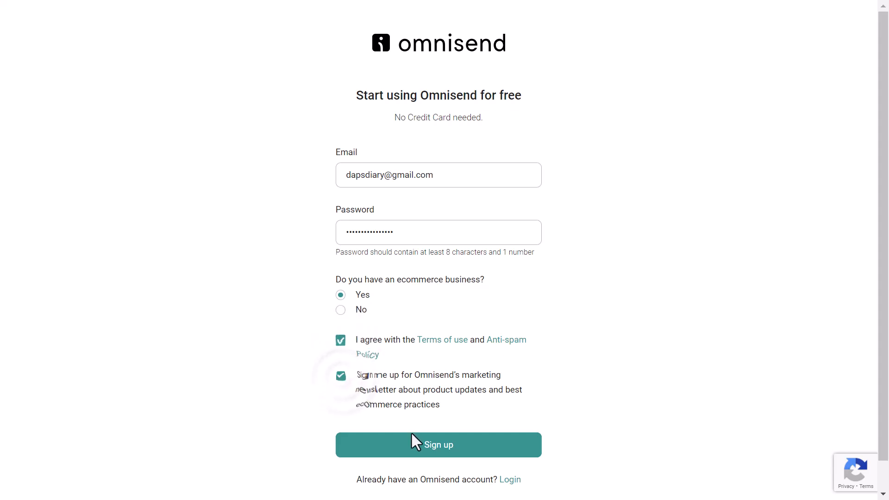
pyautogui.scroll(-1, 405, 426)
pyautogui.click(390, 414)
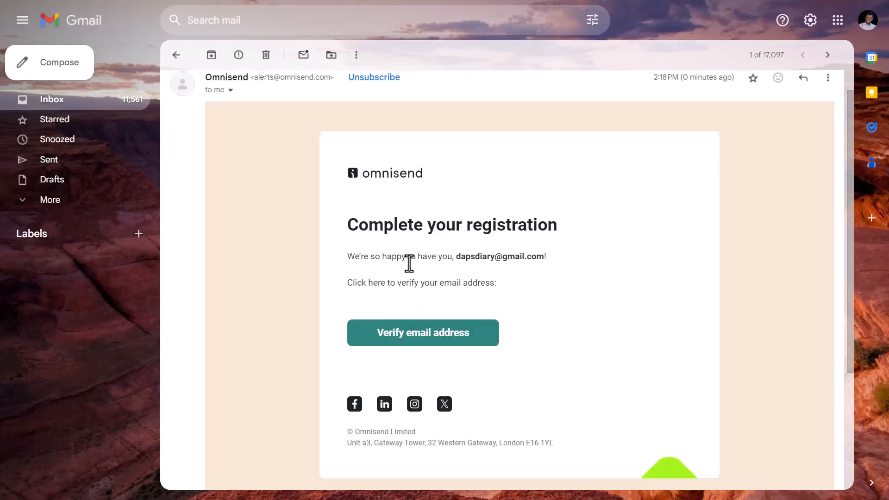
# Verify the email address from Omnisend's Complete your registration email in Gmail
pyautogui.scroll(-1, 407, 287)
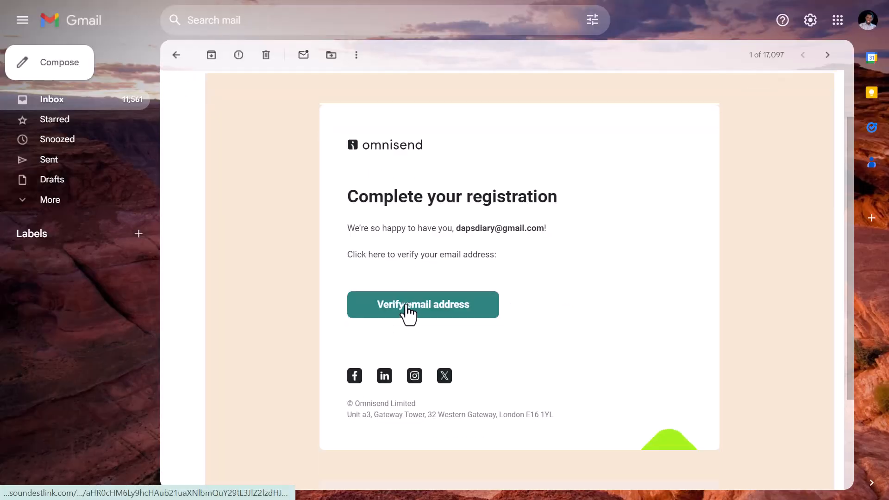
pyautogui.click(408, 311)
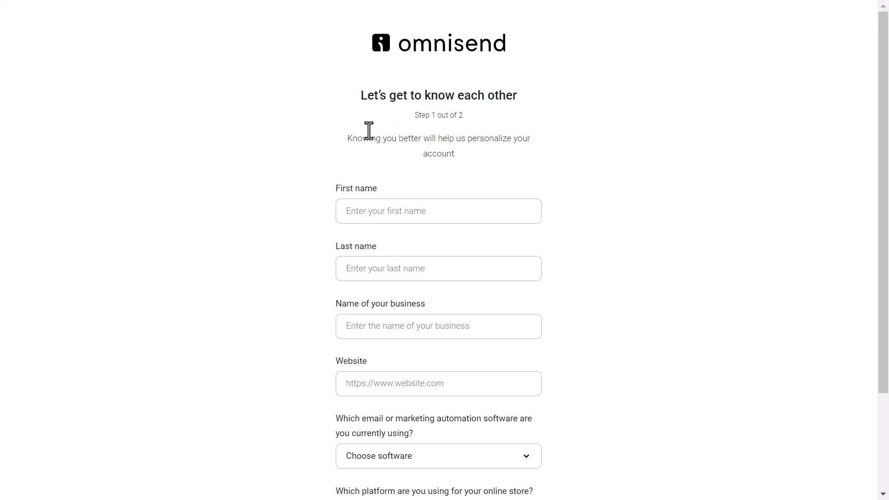
# Enter the user's first and last name, business Daps Digital and website dapstuts.com
pyautogui.click(354, 214)
pyautogui.press('Tab')
pyautogui.press('Tab')
pyautogui.write('Daps Digital')
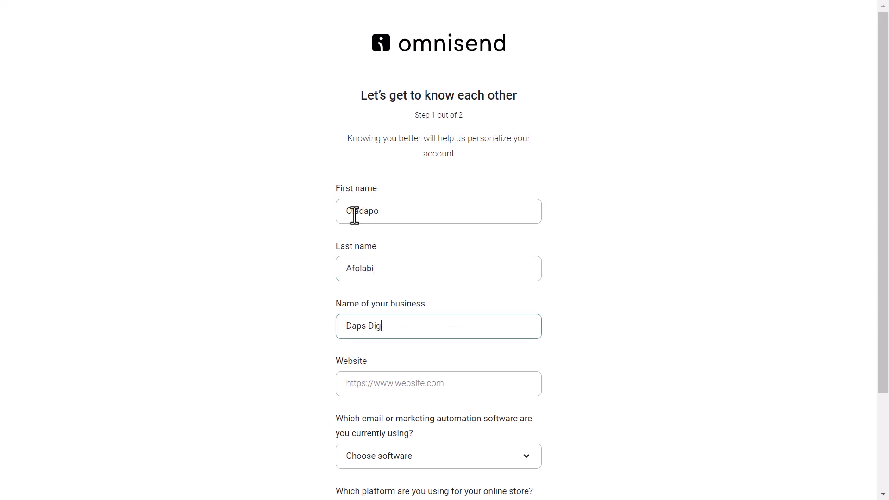
pyautogui.scroll(-1, 407, 319)
pyautogui.click(406, 318)
pyautogui.write('dapstuts.com')
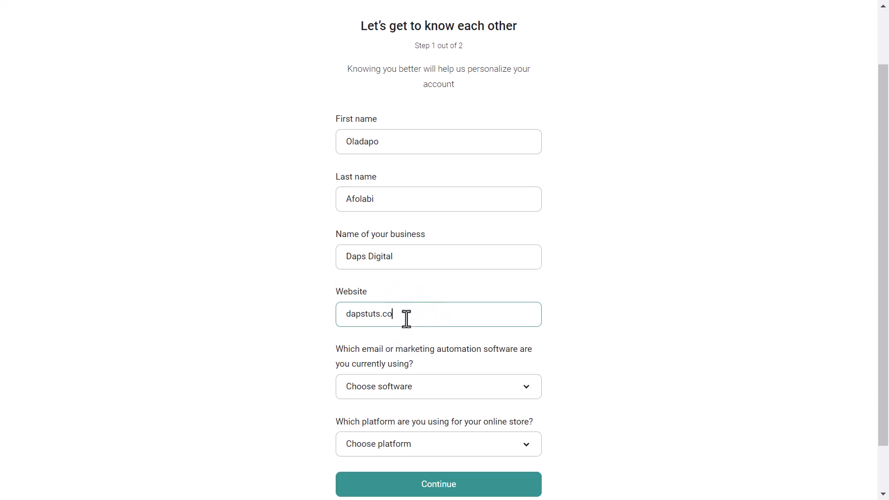
# Set current marketing software to None and store platform to WooCommerce, then continue
pyautogui.scroll(-1, 406, 320)
pyautogui.click(417, 338)
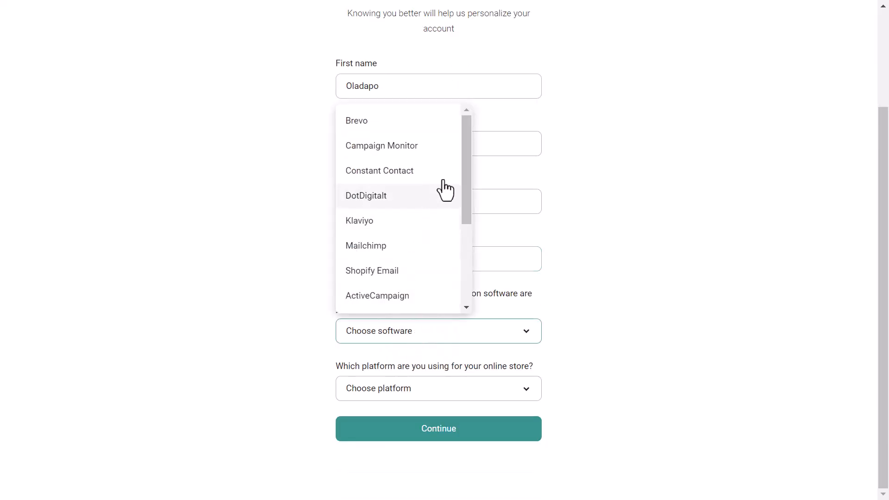
pyautogui.moveTo(470, 155); pyautogui.dragTo(479, 262)
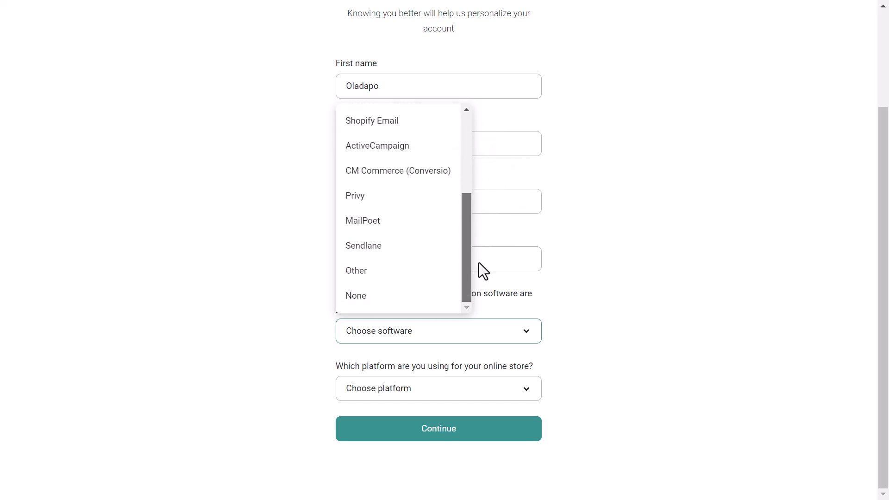
pyautogui.click(392, 296)
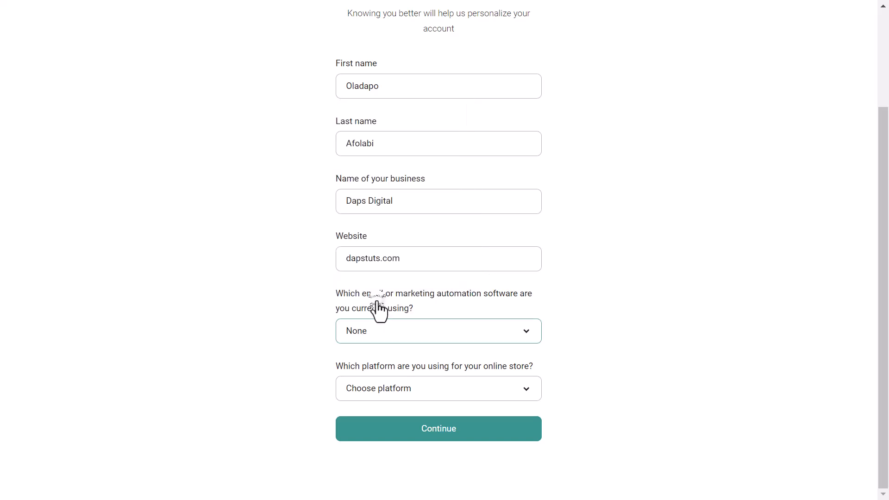
pyautogui.click(480, 391)
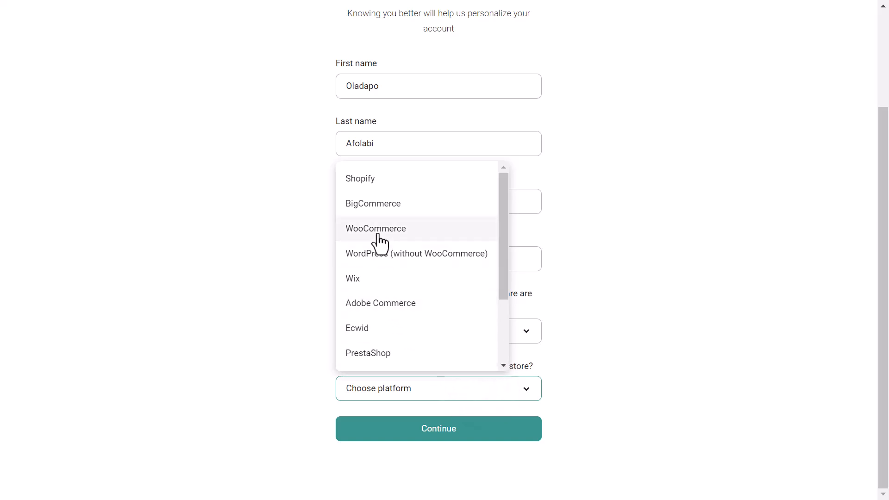
pyautogui.click(378, 230)
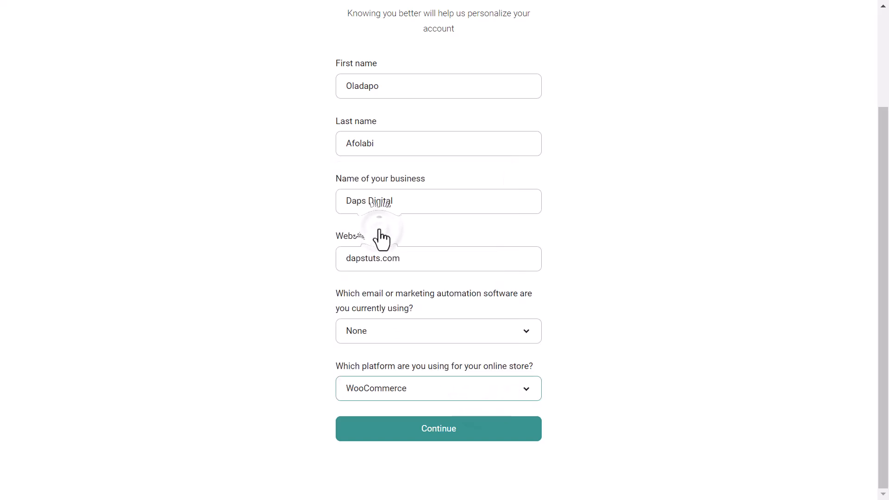
pyautogui.click(458, 431)
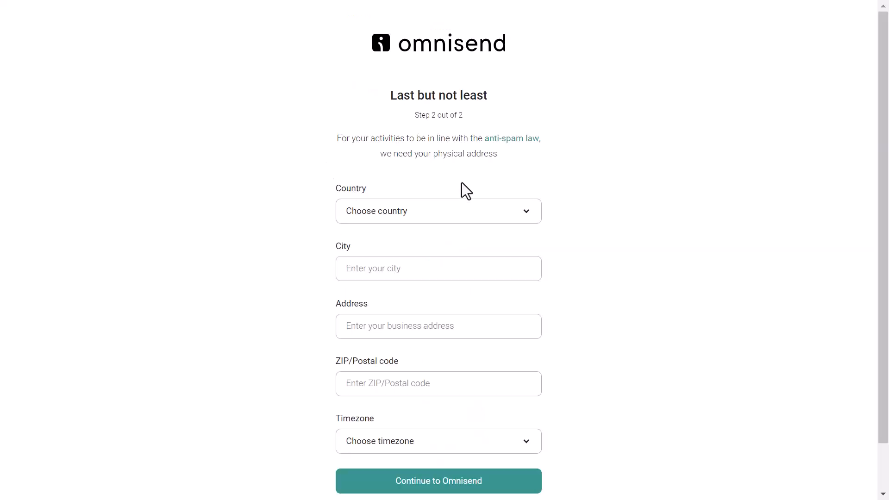
# Set country to Nigeria, enter the business's city, street address and postal code, and finish setup
pyautogui.click(521, 212)
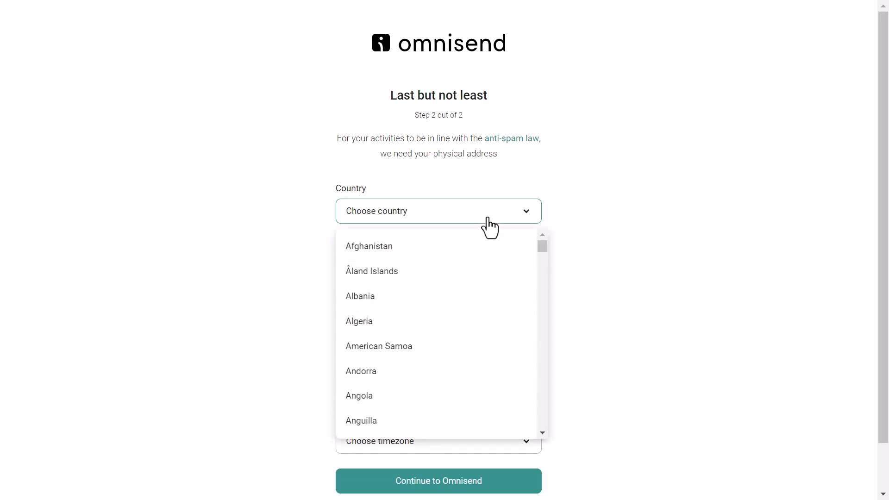
pyautogui.scroll(-15, 425, 323)
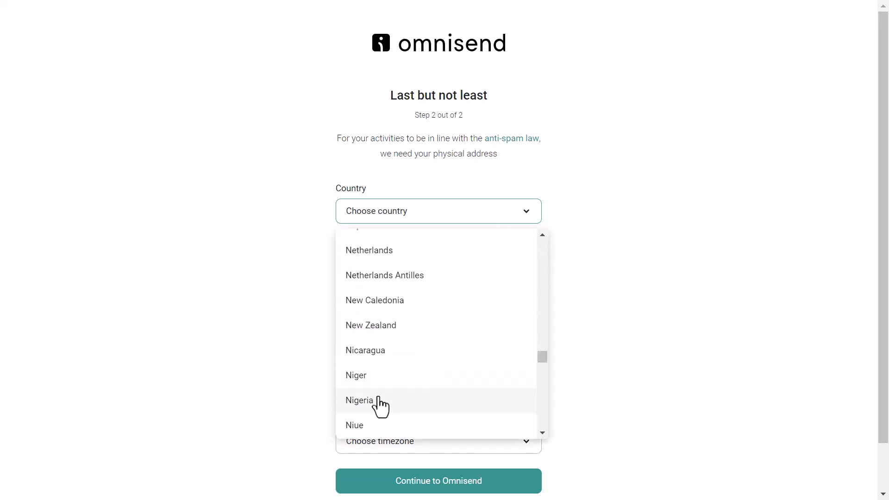
pyautogui.click(377, 407)
pyautogui.click(397, 266)
pyautogui.write('Lagos')
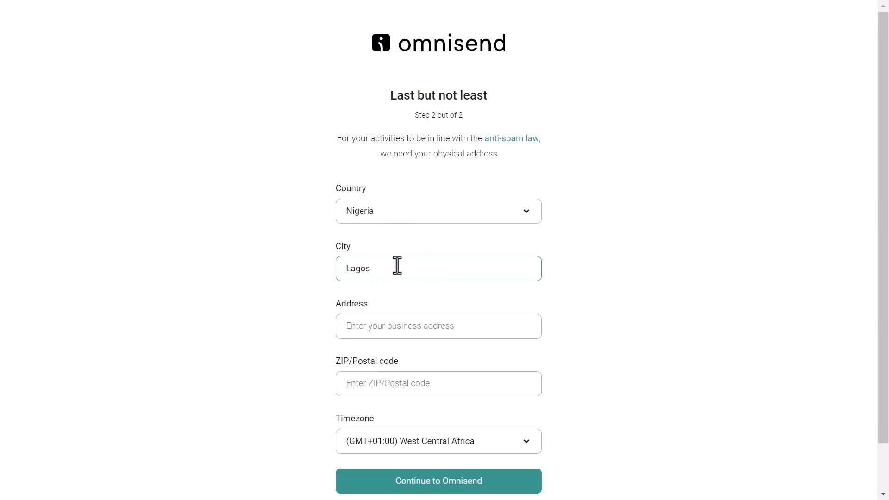
pyautogui.click(377, 329)
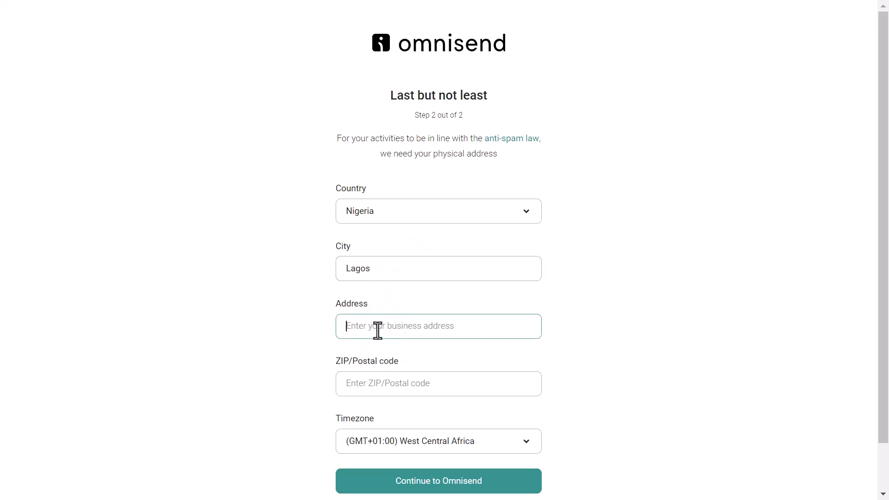
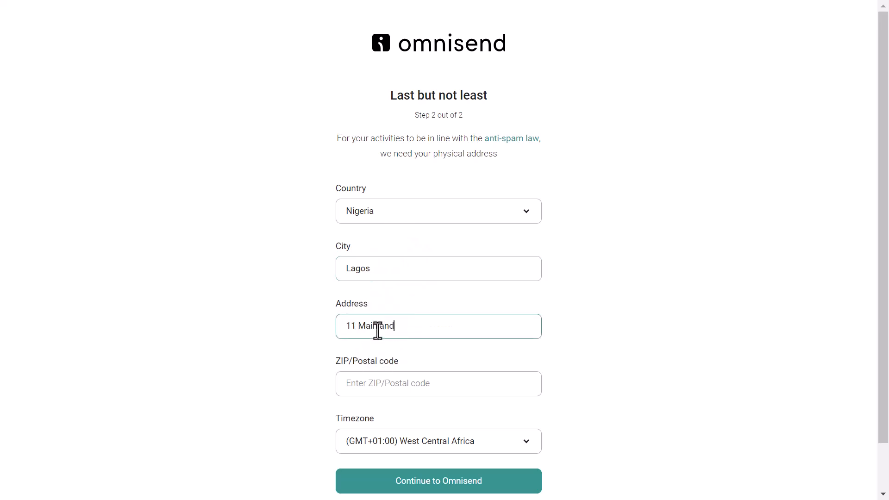
pyautogui.click(380, 383)
pyautogui.write('100265')
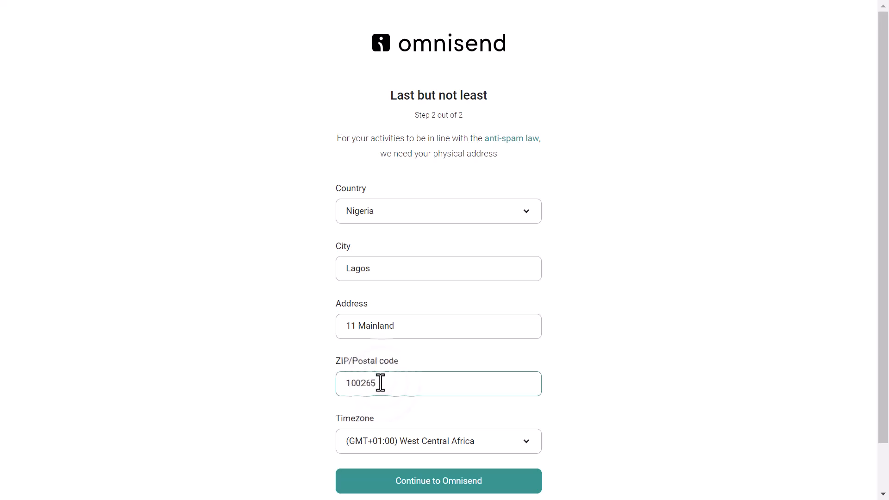
pyautogui.scroll(-1, 380, 383)
pyautogui.click(400, 430)
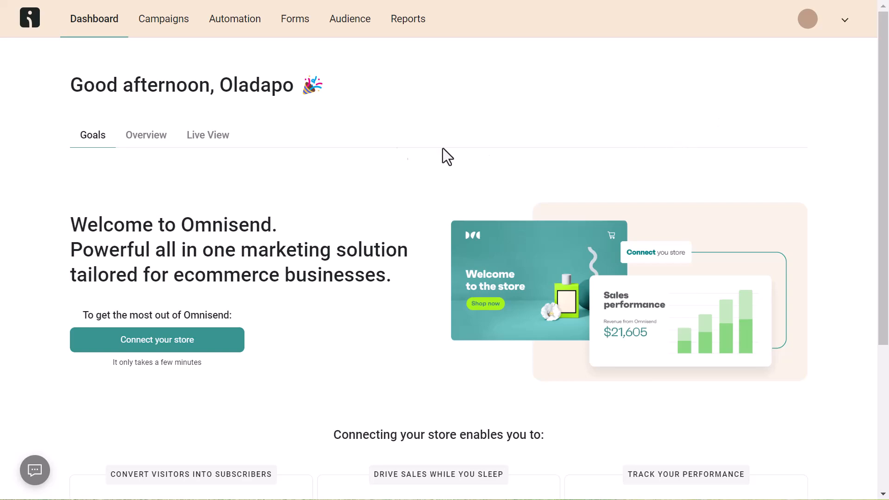
# Open Connect your store from the dashboard to see the ecommerce platform choices
pyautogui.scroll(-5, 227, 157)
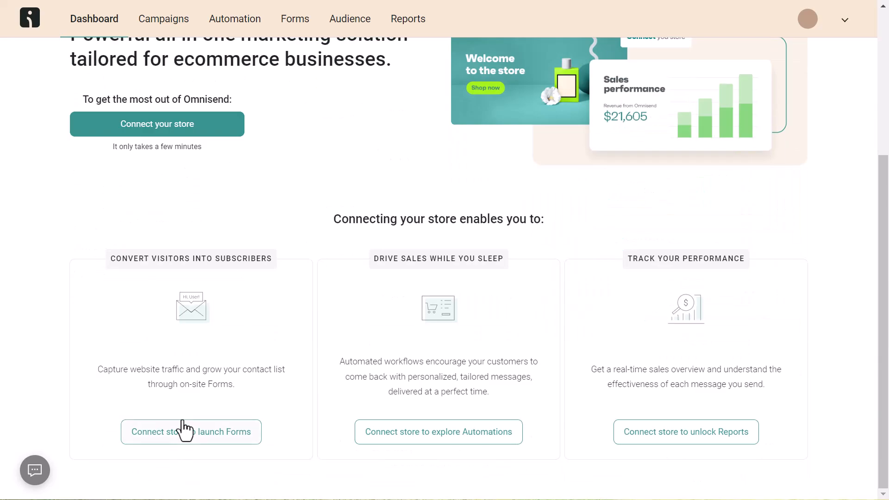
pyautogui.scroll(3, 387, 372)
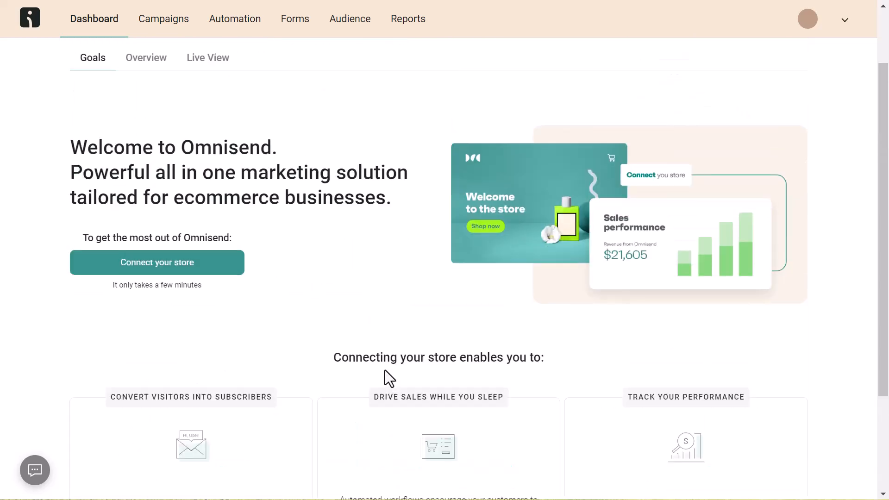
pyautogui.scroll(2, 385, 371)
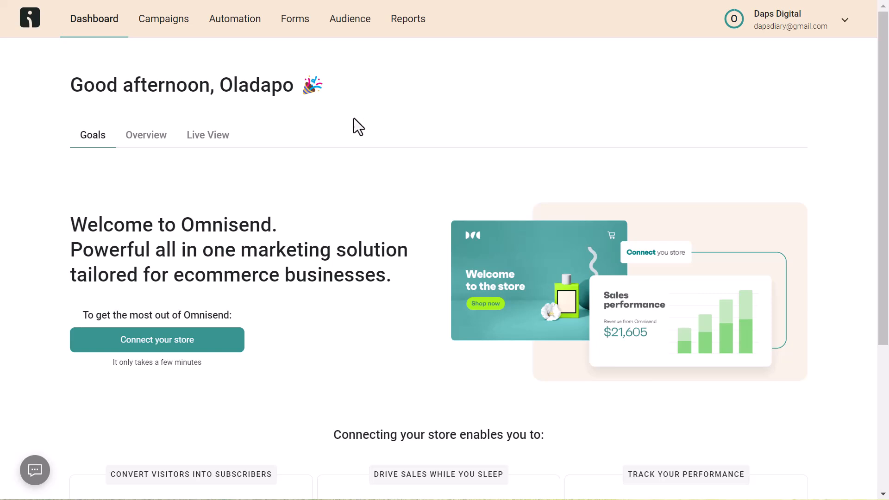
pyautogui.click(163, 346)
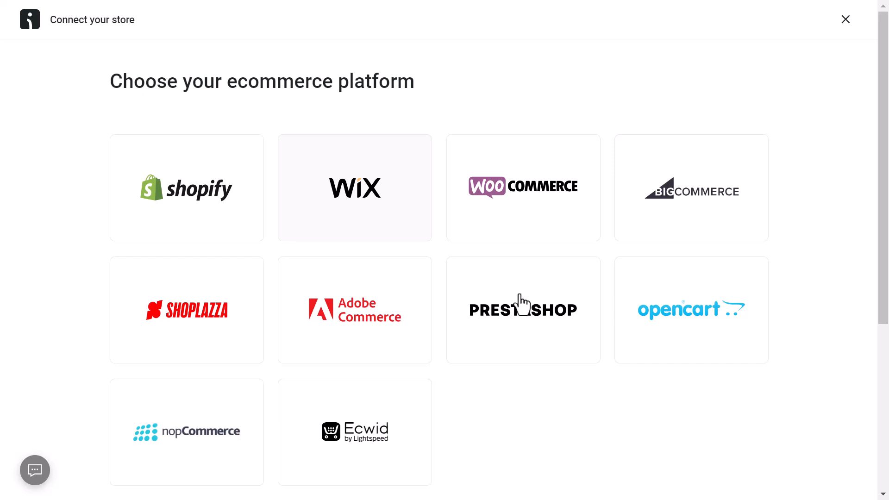
# Pick the WooCommerce tile to open its store connection steps
pyautogui.scroll(-5, 710, 340)
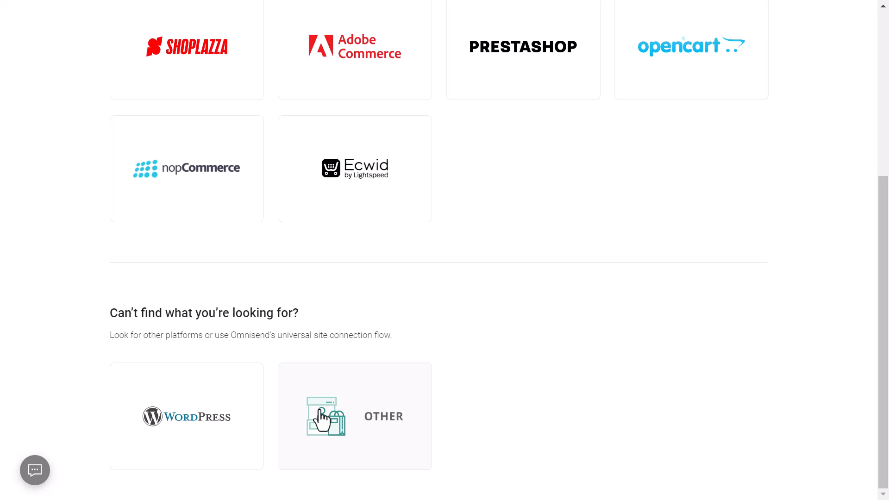
pyautogui.scroll(5, 321, 419)
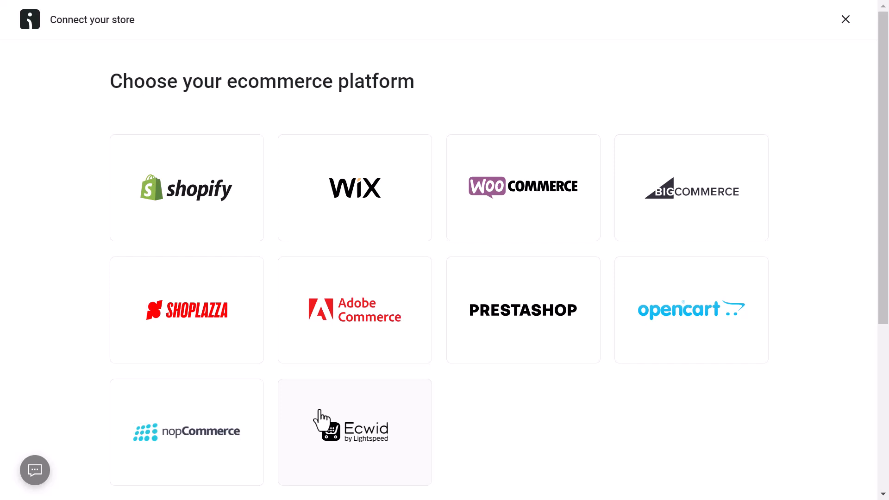
pyautogui.click(506, 217)
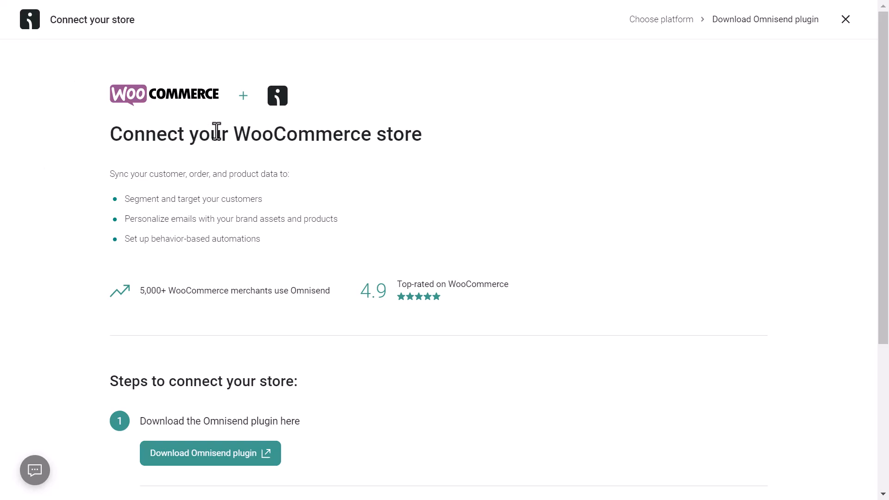
# Follow Download Omnisend plugin, then go to Add New Plugin in the WordPress admin
pyautogui.scroll(-5, 405, 153)
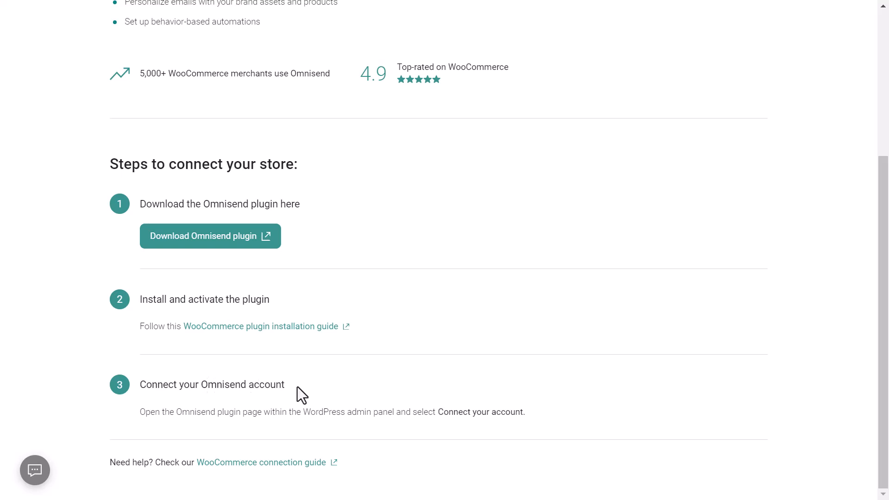
pyautogui.click(190, 242)
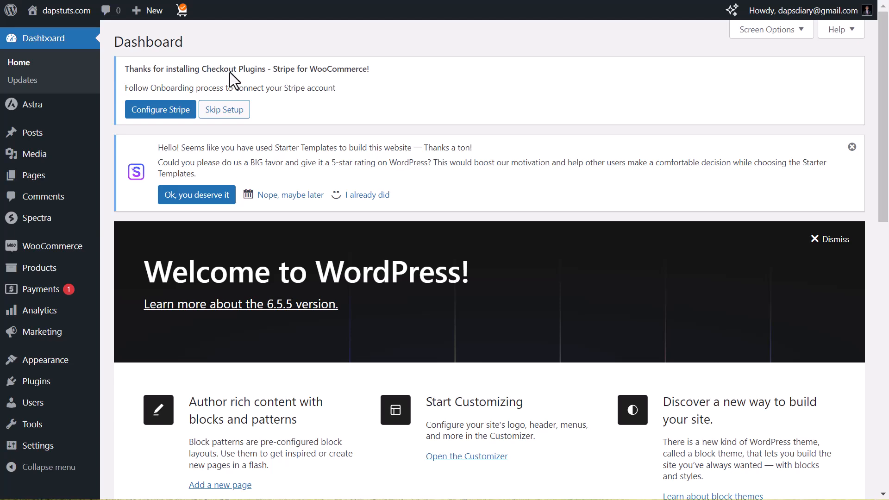
pyautogui.moveTo(28, 384)
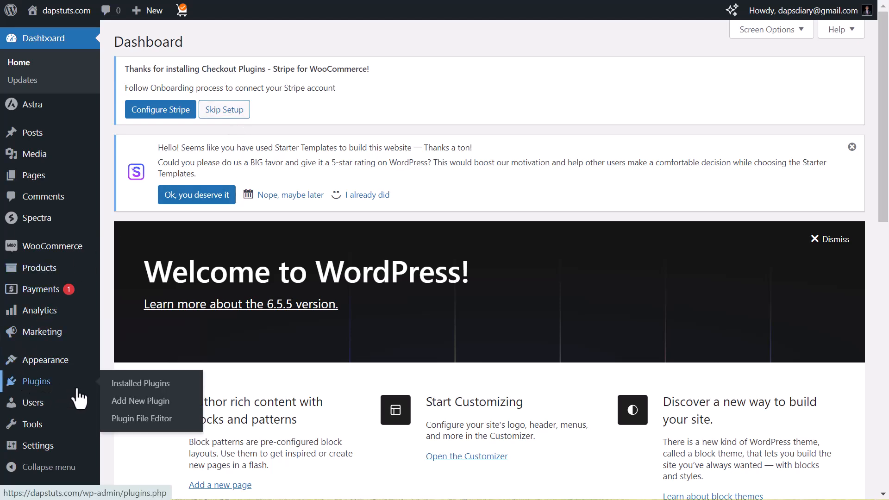
pyautogui.click(135, 402)
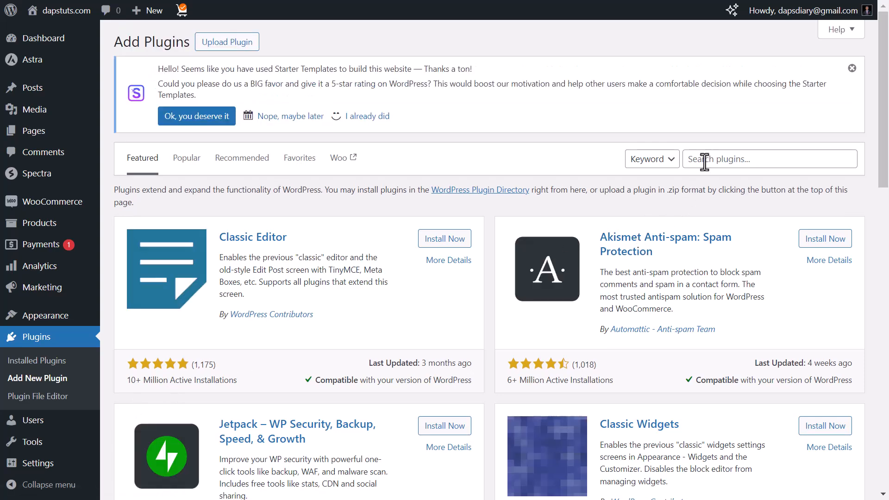
# Search for omnisend, then install and activate Email Marketing for WooCommerce by Omnisend
pyautogui.click(705, 159)
pyautogui.write('omnisend')
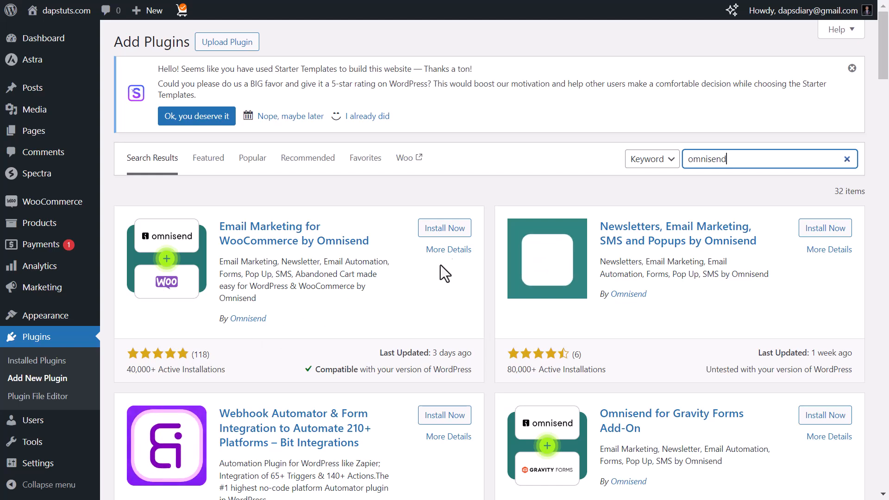
pyautogui.click(444, 229)
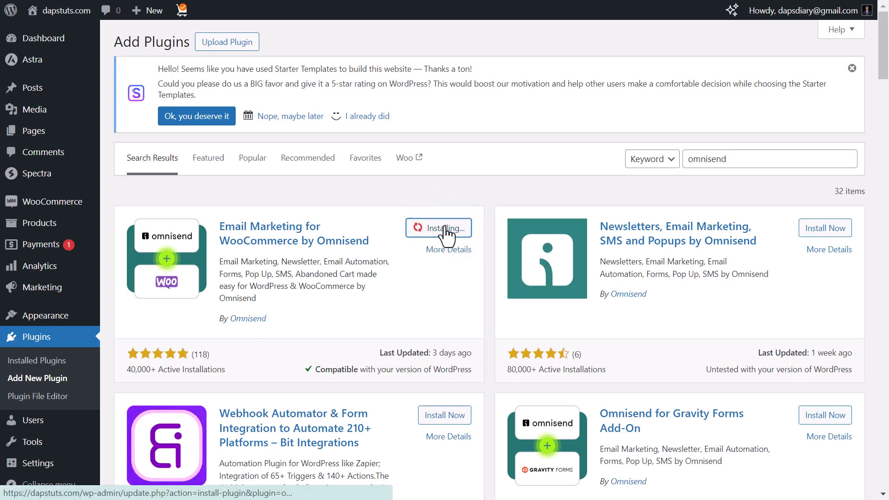
pyautogui.click(445, 229)
pyautogui.scroll(-5, 447, 236)
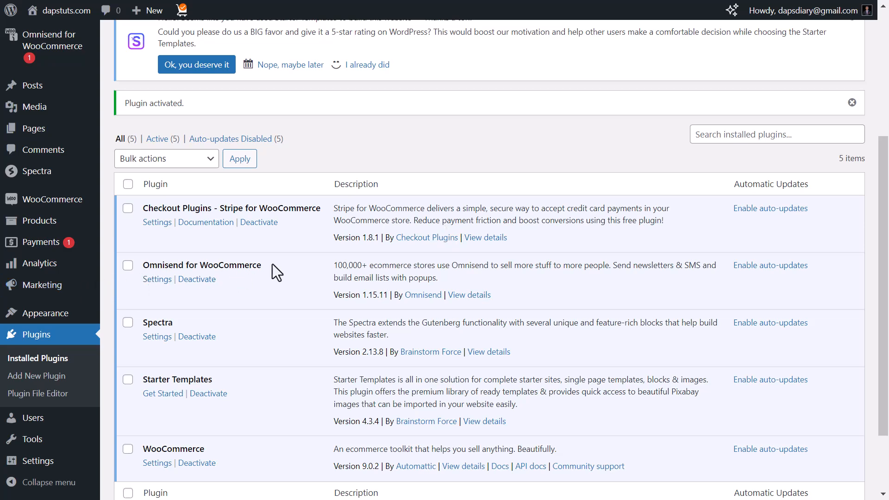
# From the WordPress Plugins page, start connecting the store to the existing Omnisend account
pyautogui.scroll(5, 262, 256)
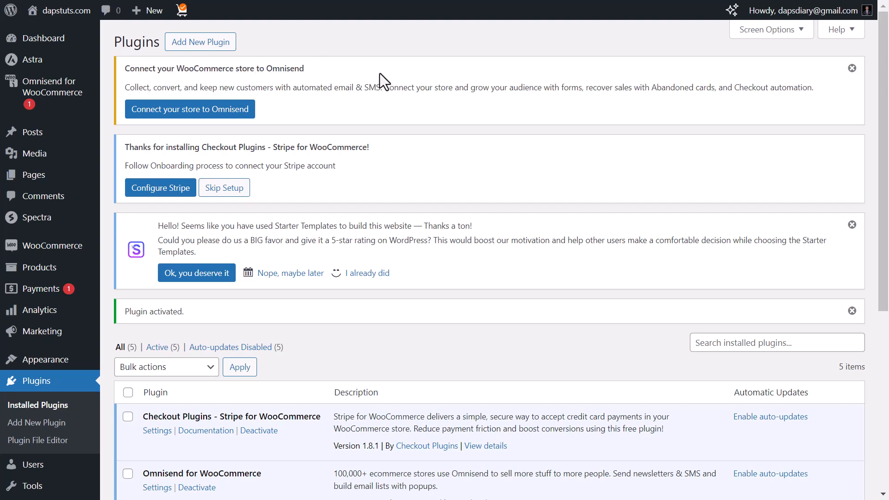
pyautogui.click(175, 110)
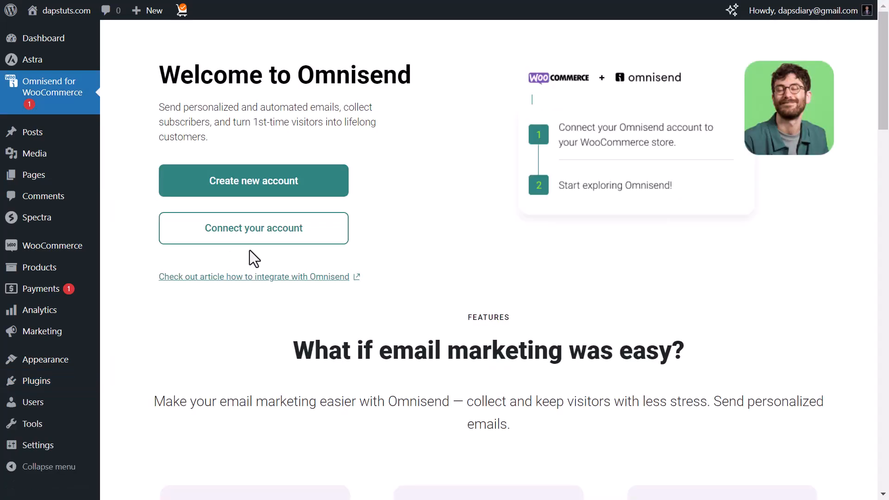
pyautogui.click(247, 234)
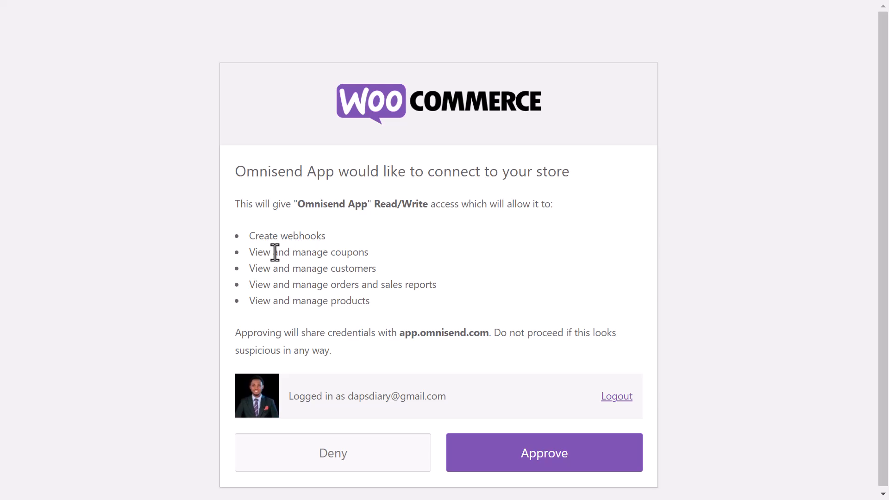
# Approve Omnisend App's read/write access to the WooCommerce store
pyautogui.click(536, 465)
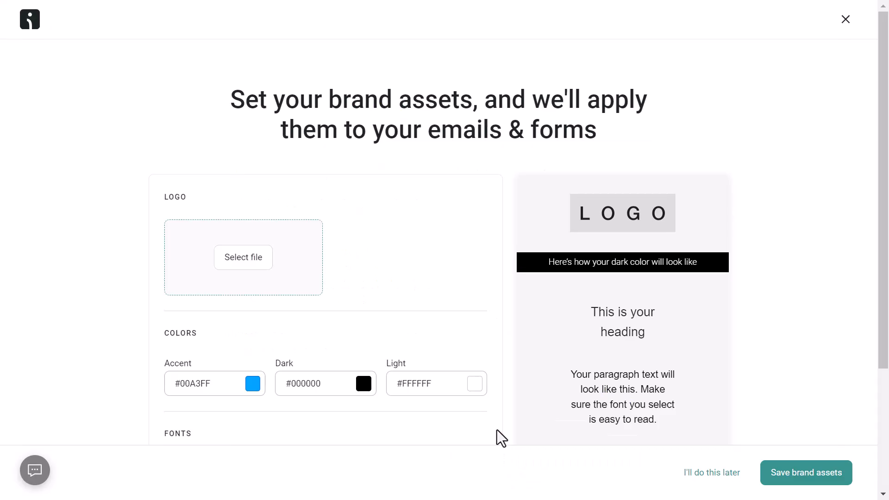
pyautogui.scroll(-3, 519, 268)
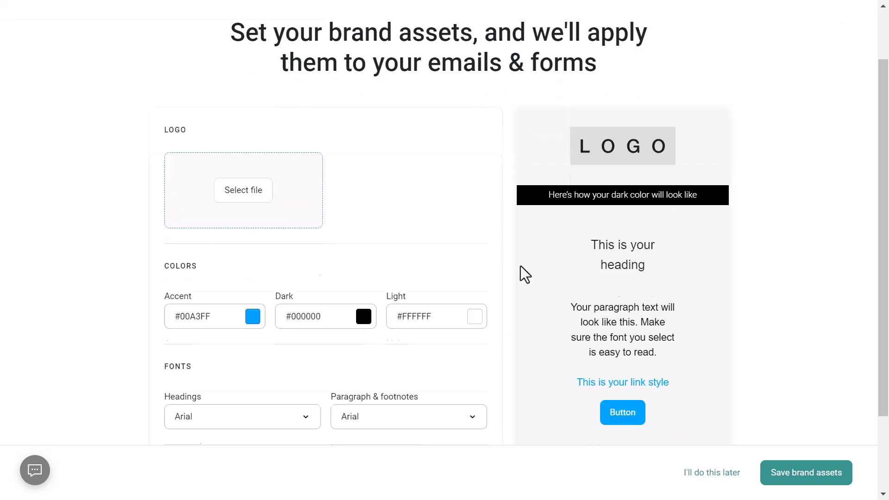
pyautogui.scroll(2, 492, 230)
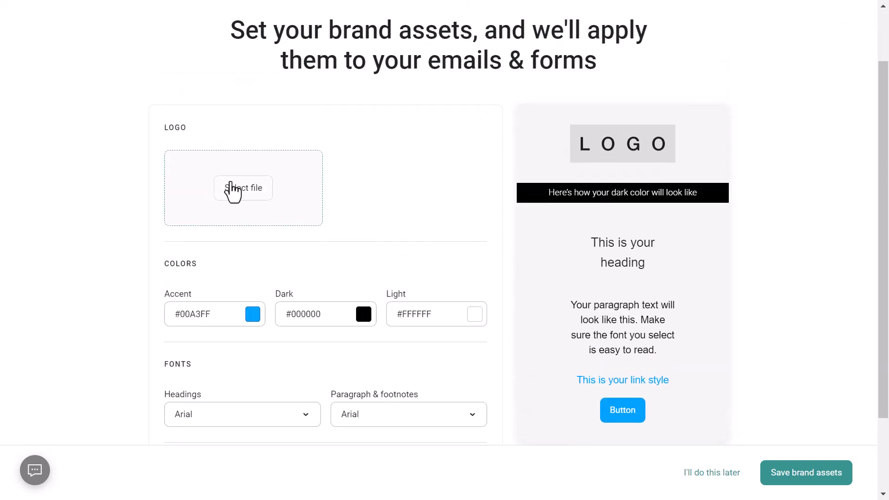
pyautogui.scroll(2, 347, 250)
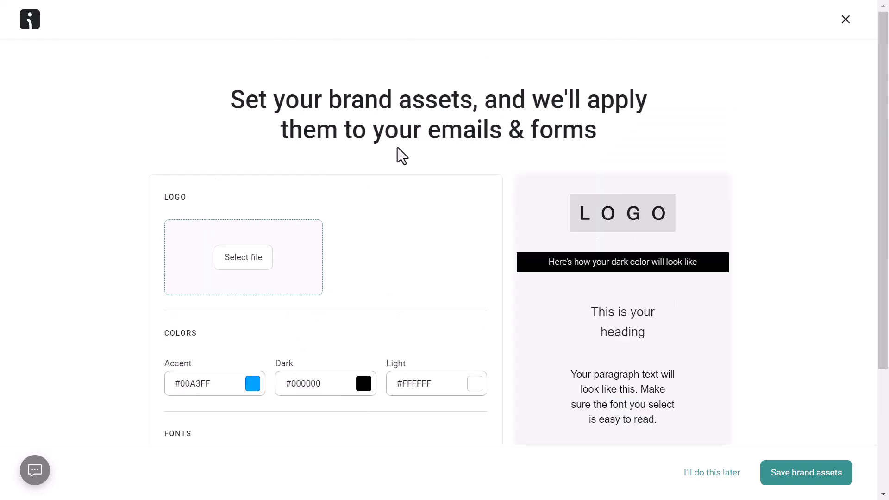
pyautogui.scroll(-3, 398, 156)
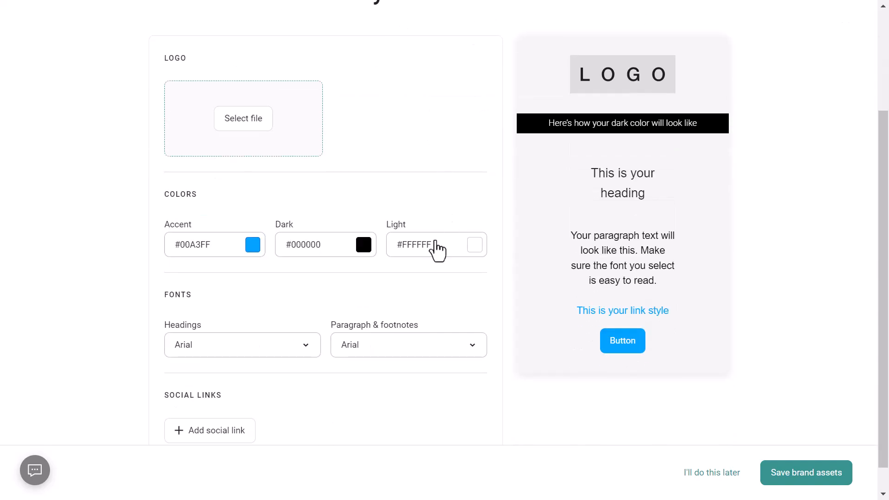
# Set the brand accent colour to green #00953D and save the brand assets
pyautogui.click(250, 246)
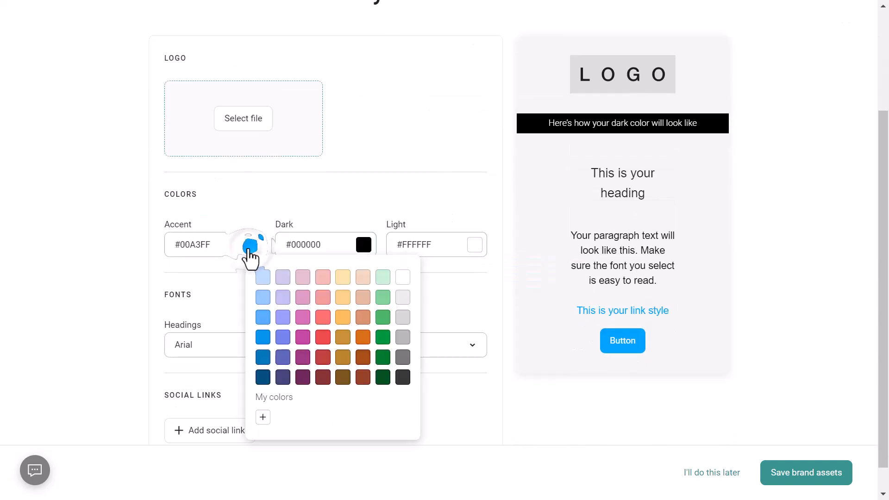
pyautogui.click(383, 343)
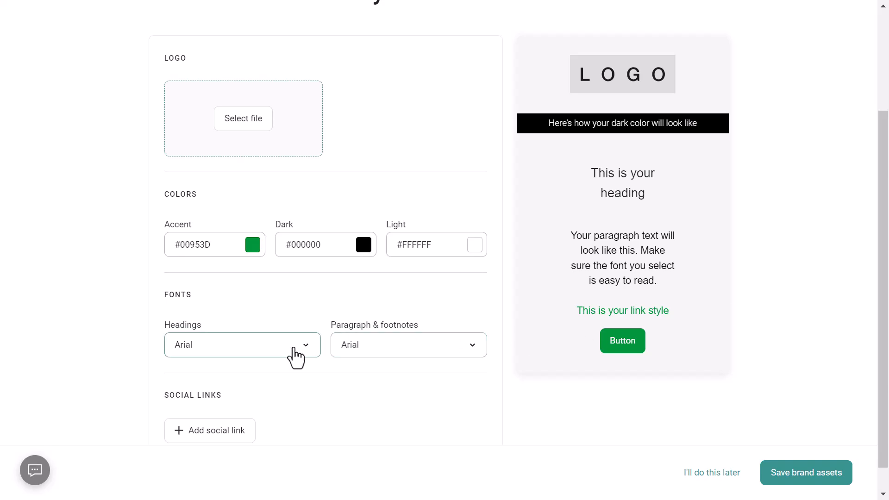
pyautogui.scroll(-1, 296, 357)
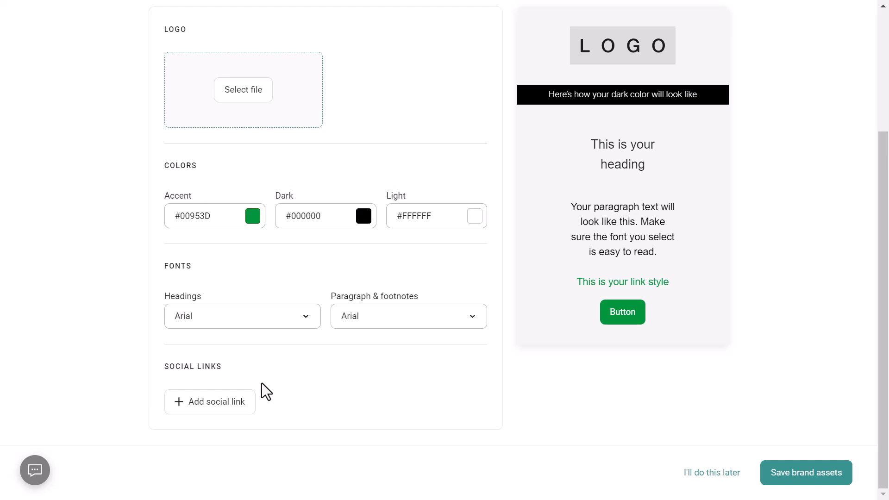
pyautogui.click(801, 475)
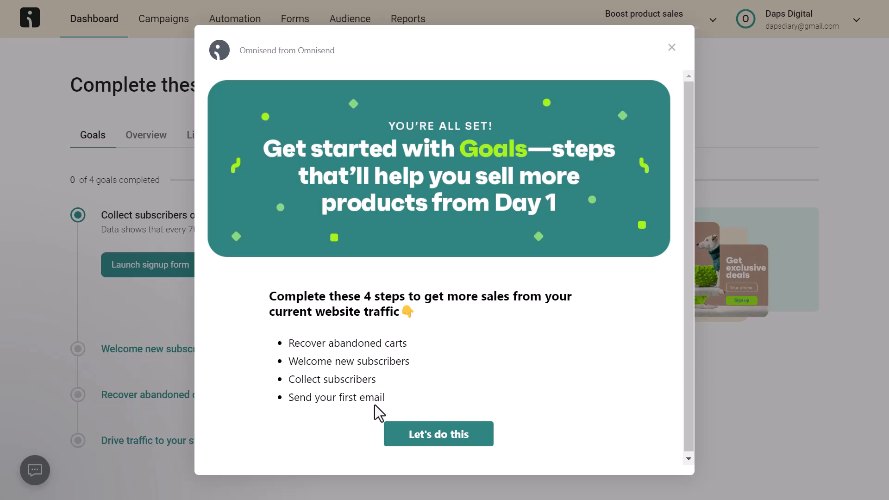
# Start the collect-subscribers goal and open the Multi-step welcome discount form's Save & Close options
pyautogui.click(423, 440)
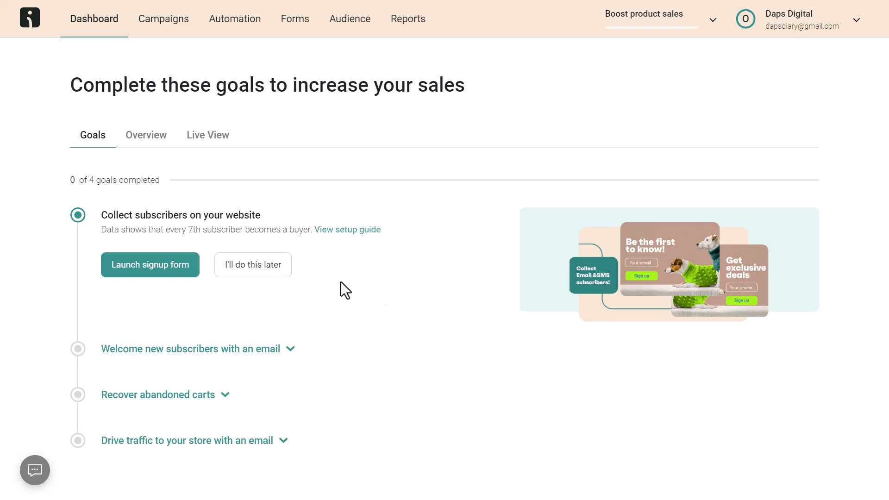
pyautogui.click(155, 264)
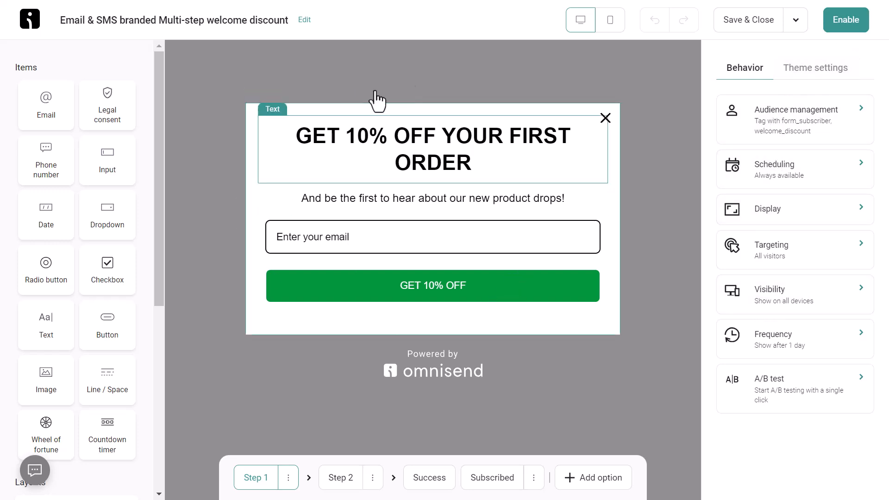
pyautogui.click(794, 22)
# Switch templates and browse the Recommended form templates gallery
pyautogui.click(759, 60)
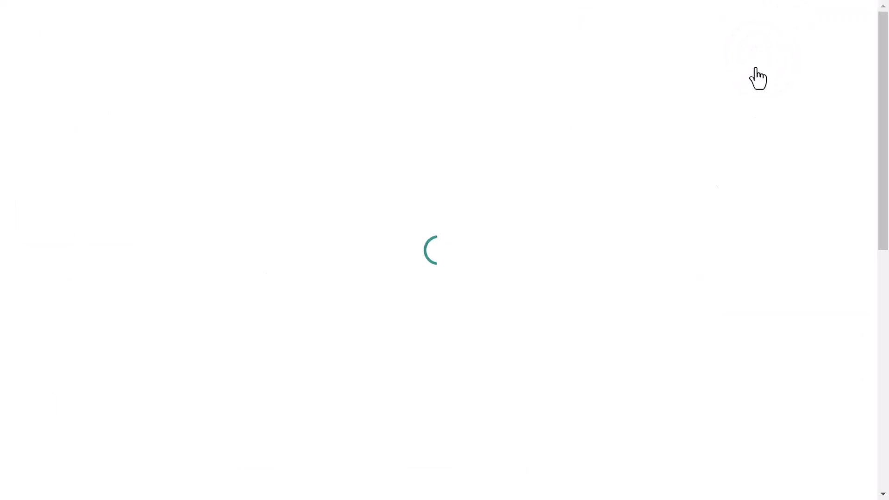
pyautogui.scroll(-2, 584, 121)
pyautogui.scroll(-2, 584, 121)
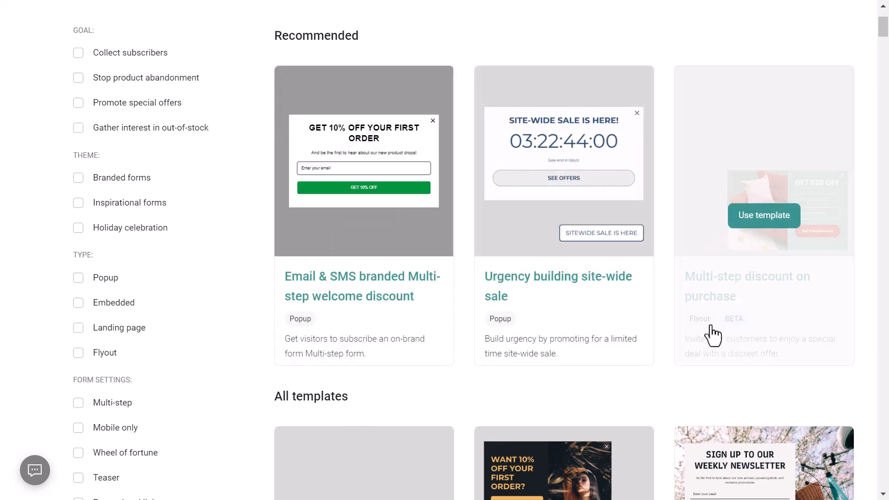
pyautogui.scroll(-10, 886, 289)
pyautogui.scroll(10, 886, 289)
pyautogui.scroll(-1, 887, 297)
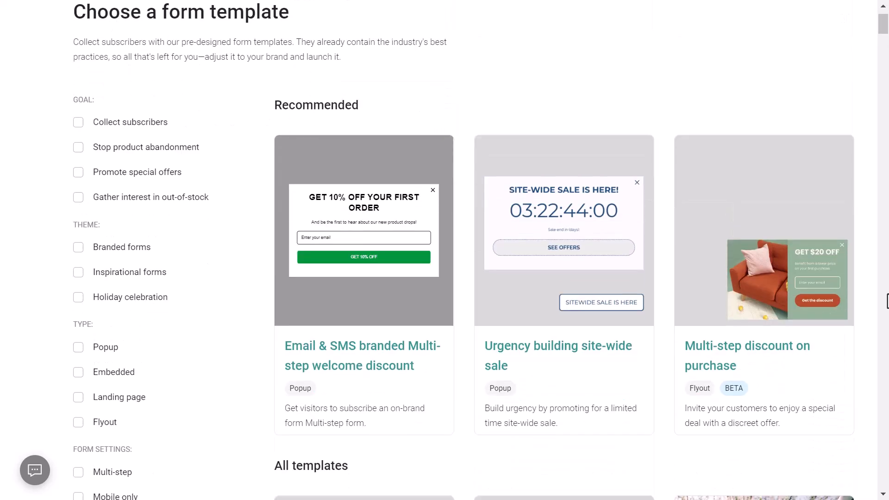
# Use the Multi-step discount on purchase template, add a countdown timer under the button, and remove a trial phone field
pyautogui.click(745, 288)
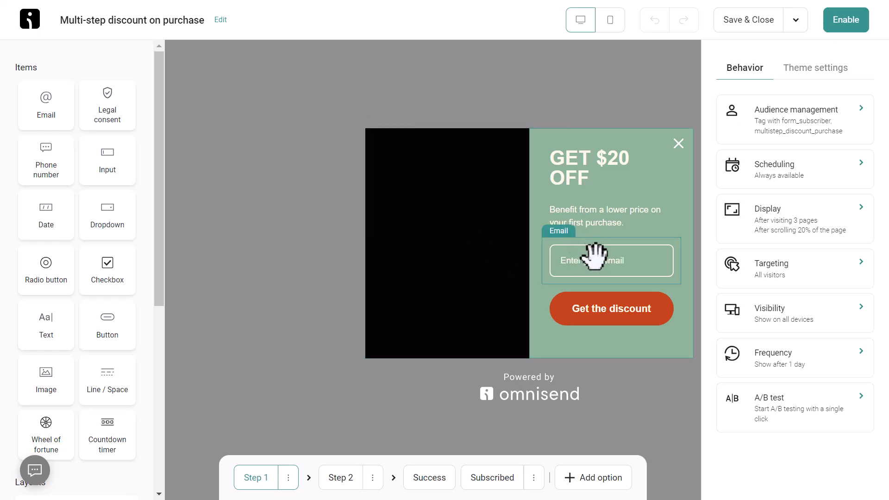
pyautogui.moveTo(40, 162); pyautogui.dragTo(570, 273)
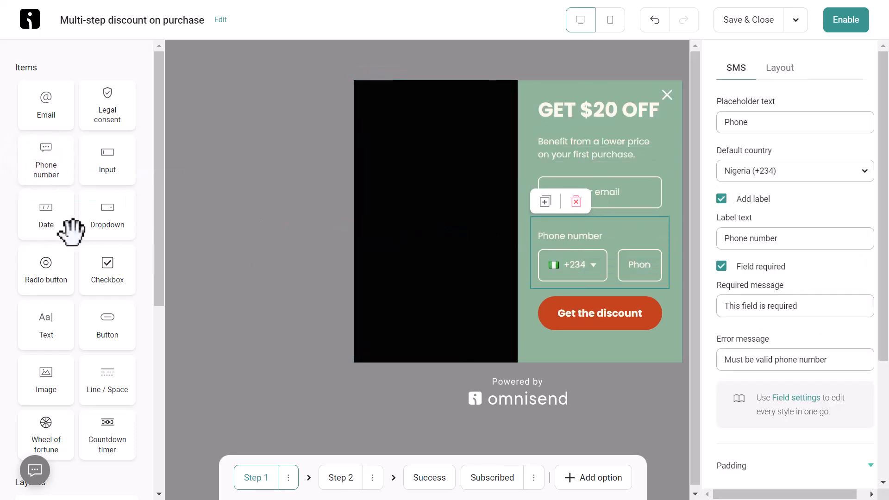
pyautogui.scroll(-3, 51, 342)
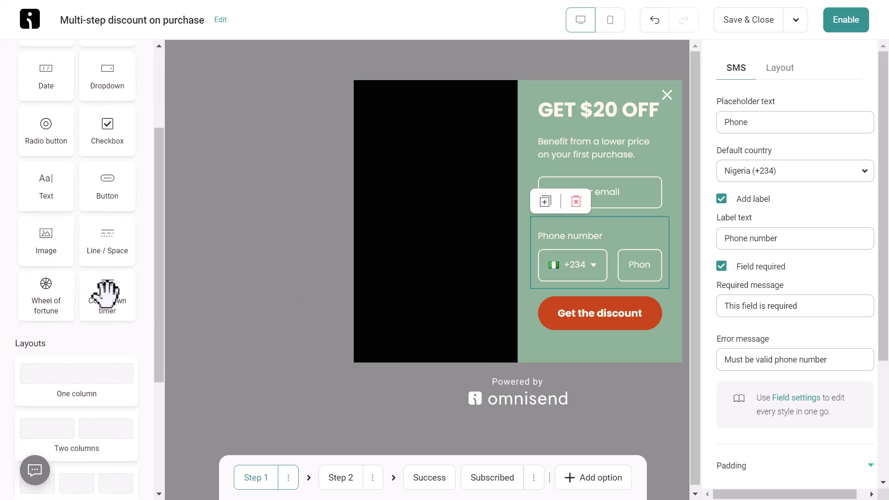
pyautogui.moveTo(109, 294); pyautogui.dragTo(557, 354)
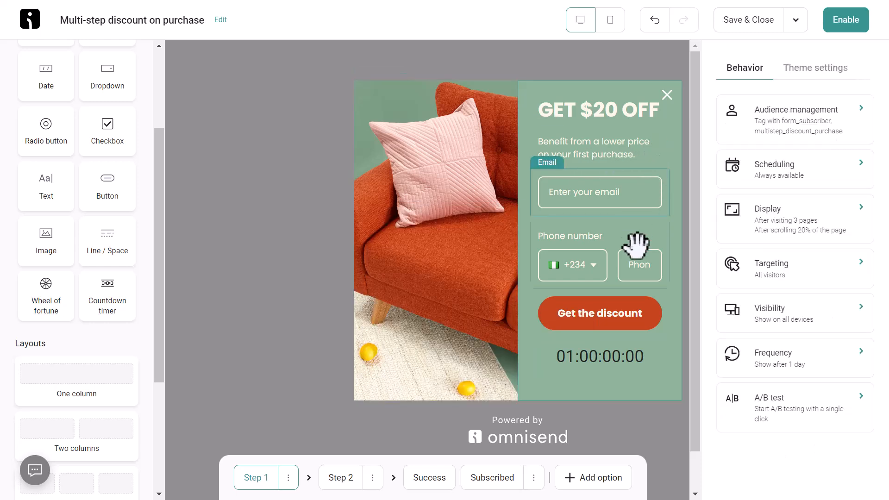
pyautogui.click(602, 236)
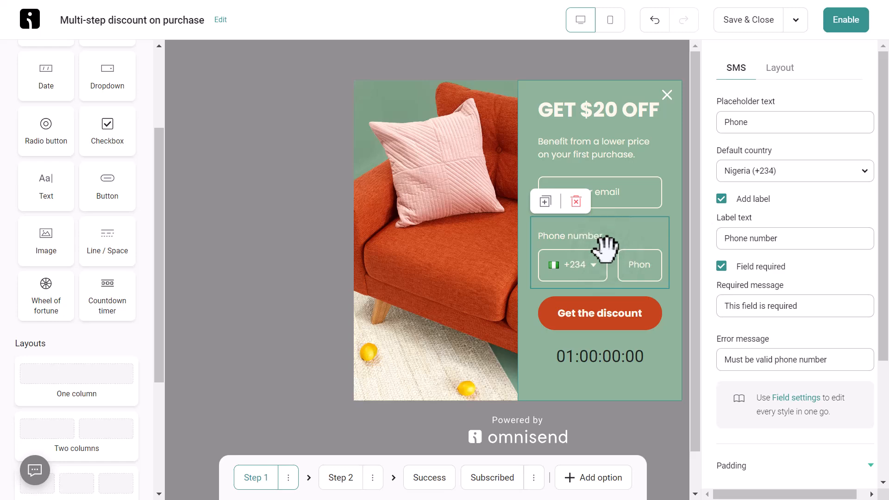
pyautogui.click(576, 202)
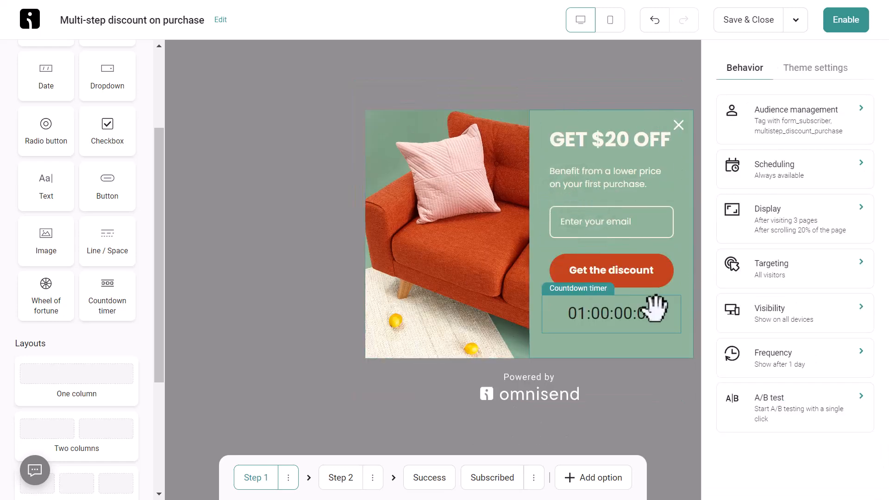
pyautogui.click(629, 313)
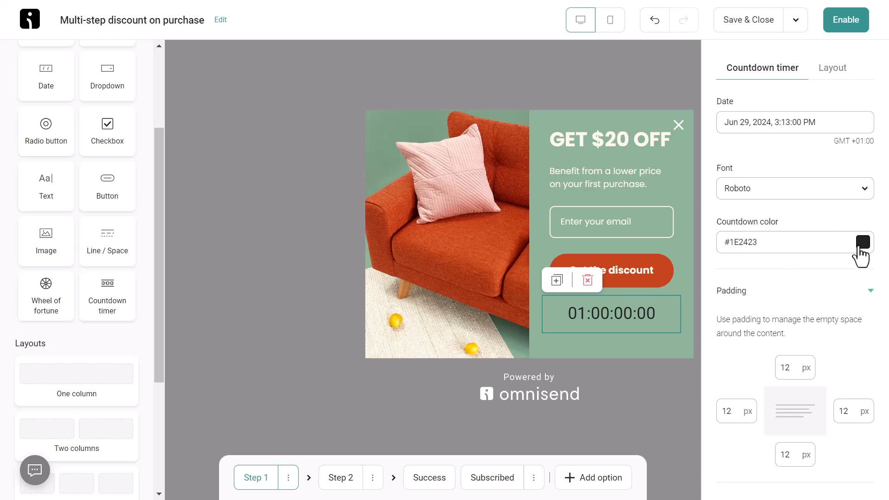
# Make the countdown timer colour white #FFFFFF, then select the heading and paragraph
pyautogui.click(863, 243)
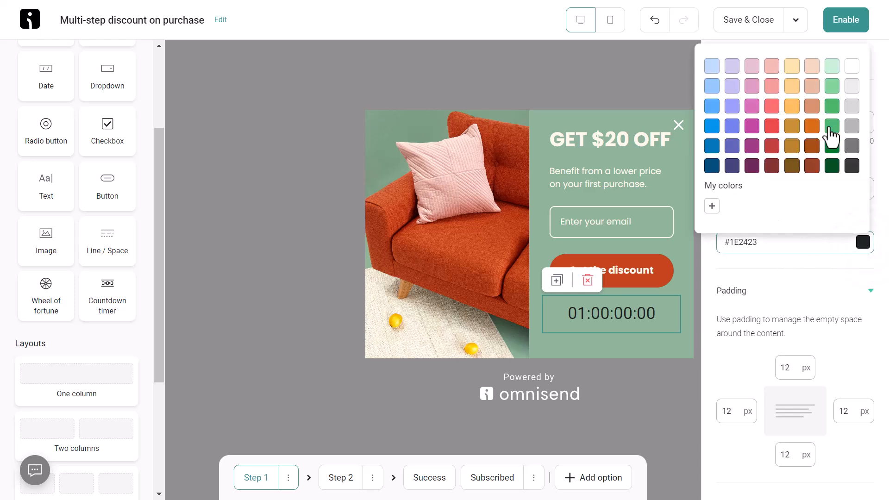
pyautogui.click(832, 106)
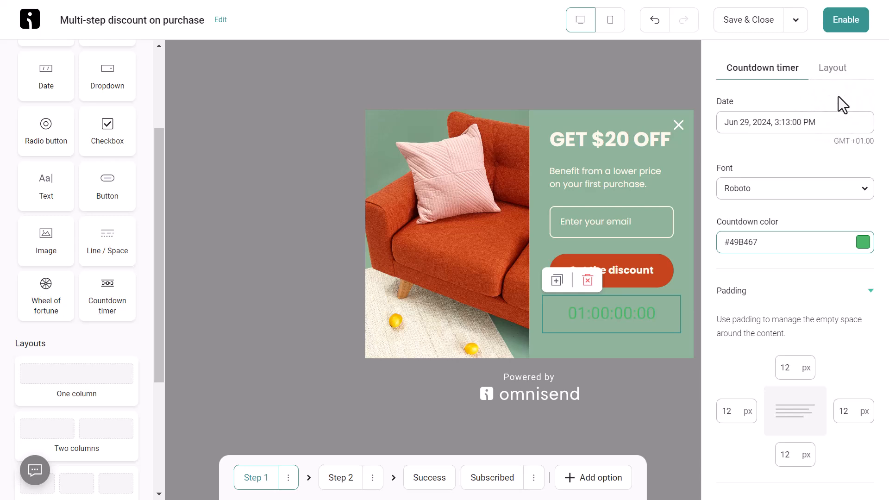
pyautogui.click(850, 66)
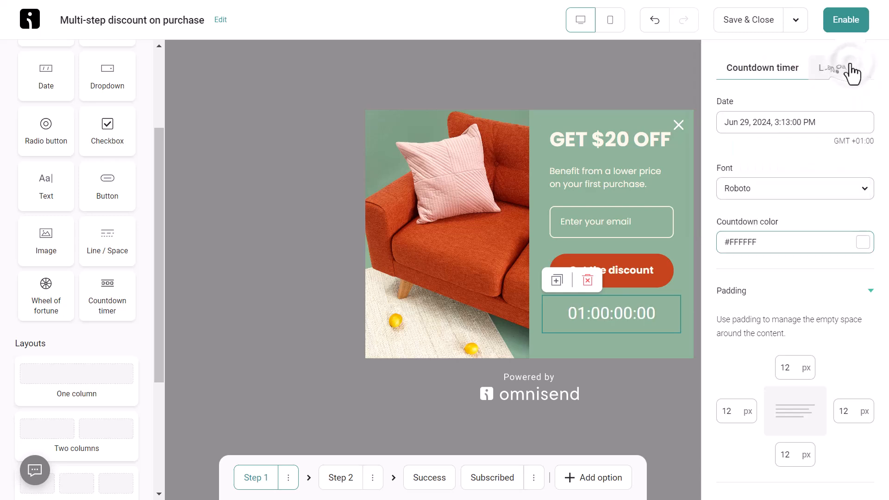
pyautogui.click(798, 258)
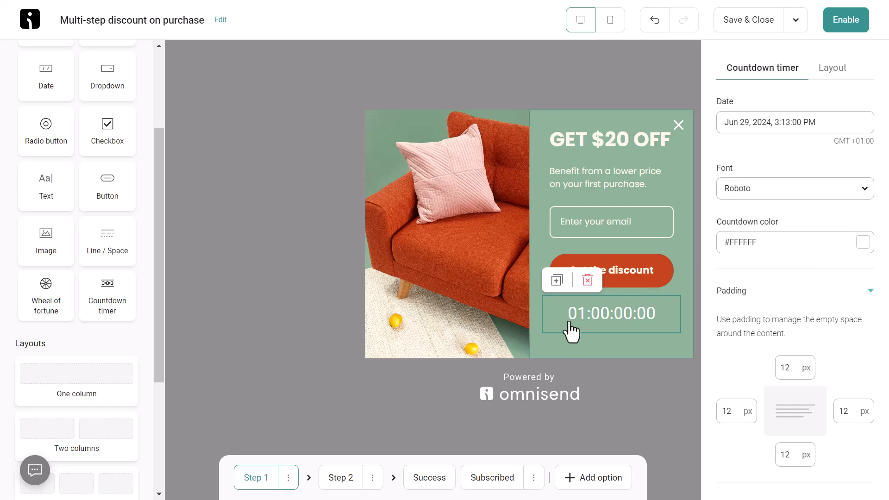
pyautogui.click(601, 139)
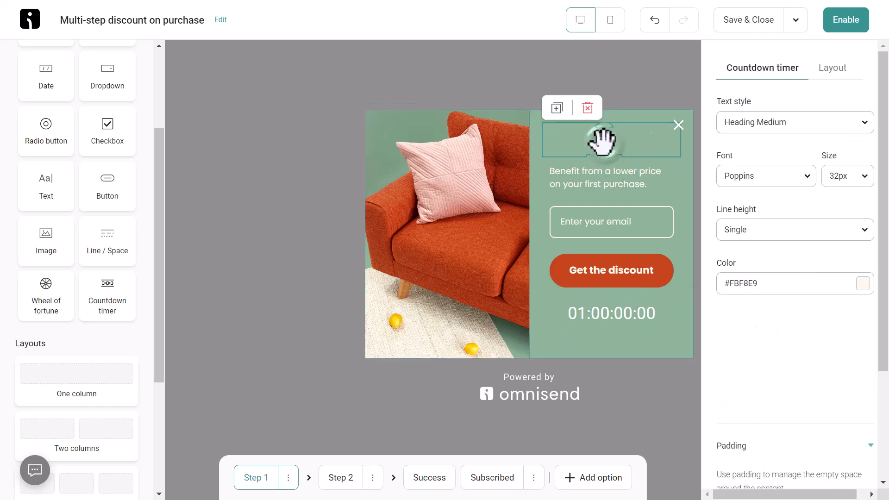
pyautogui.click(606, 180)
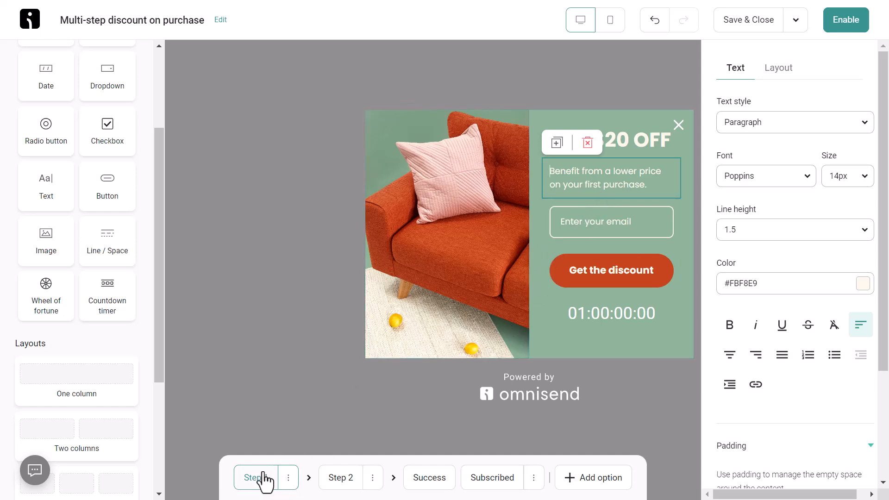
# Preview the Step 2, Success and Subscribed views, then delete Step 2
pyautogui.click(336, 482)
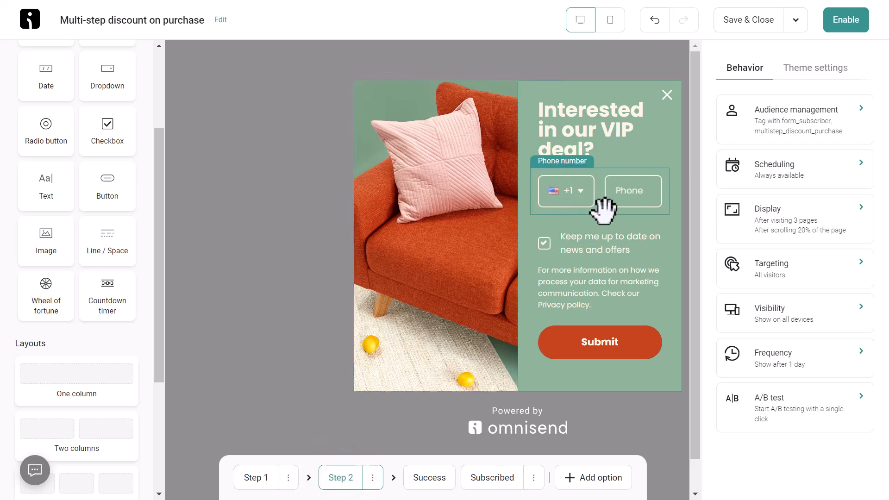
pyautogui.click(424, 480)
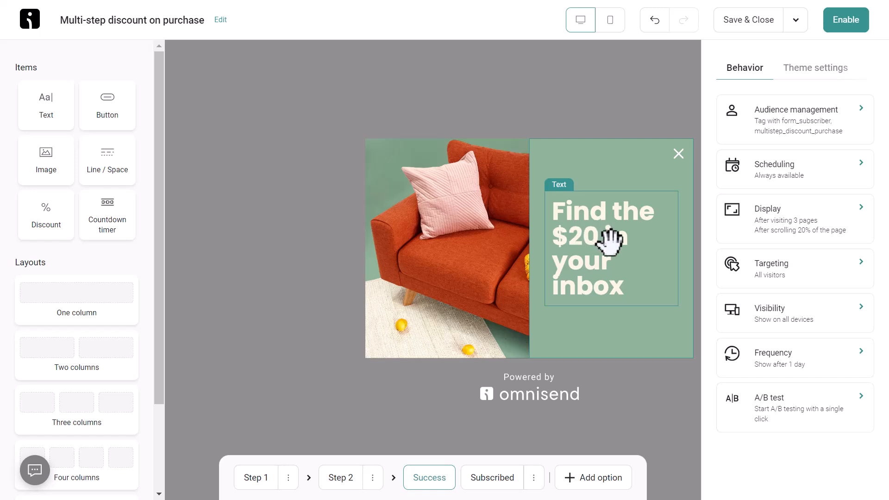
pyautogui.click(494, 480)
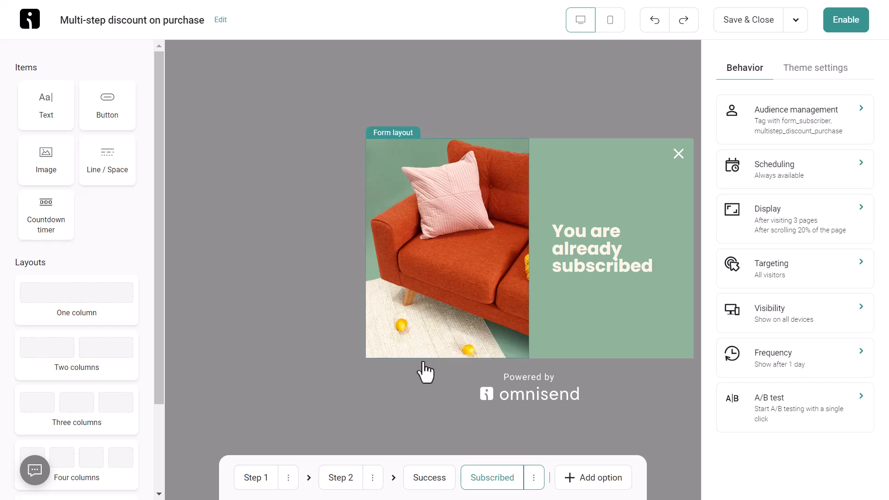
pyautogui.click(373, 480)
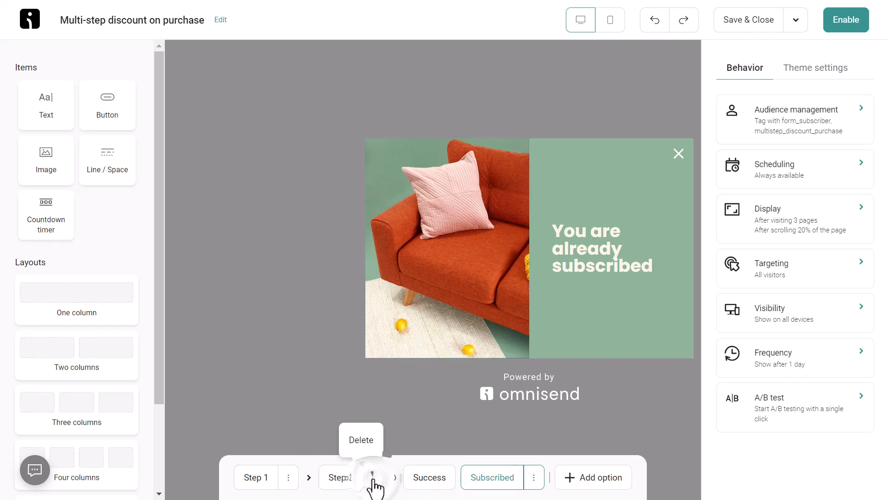
pyautogui.click(371, 441)
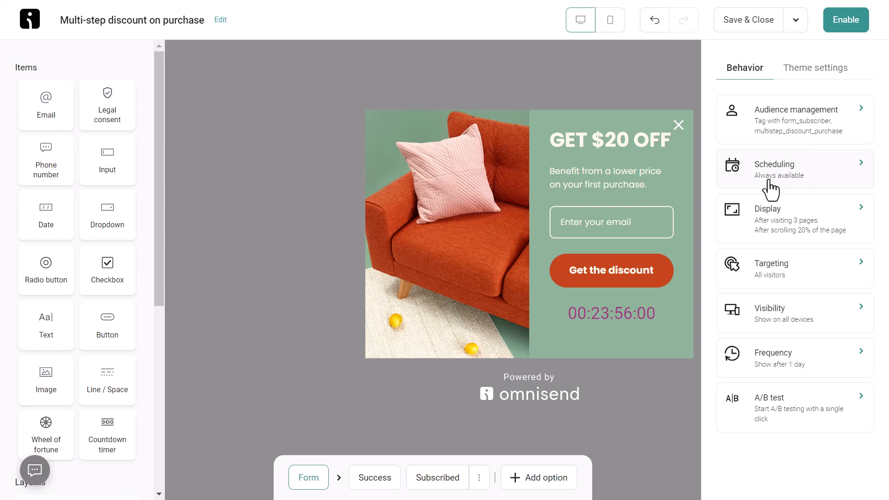
# Leave the Time on page display condition off and enable the discount popup form
pyautogui.click(776, 226)
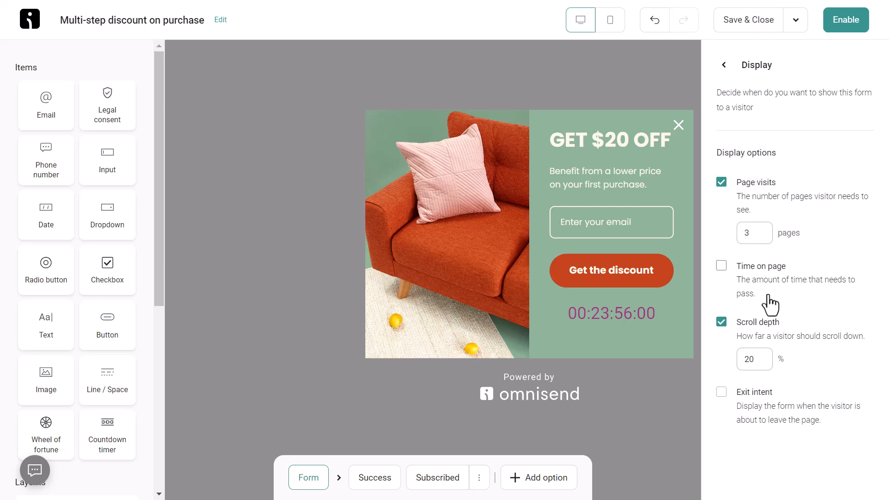
pyautogui.click(720, 266)
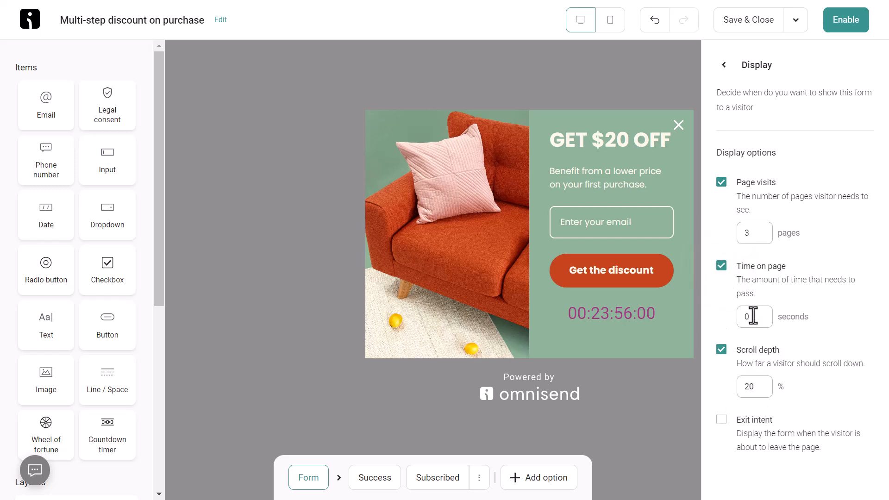
pyautogui.click(721, 265)
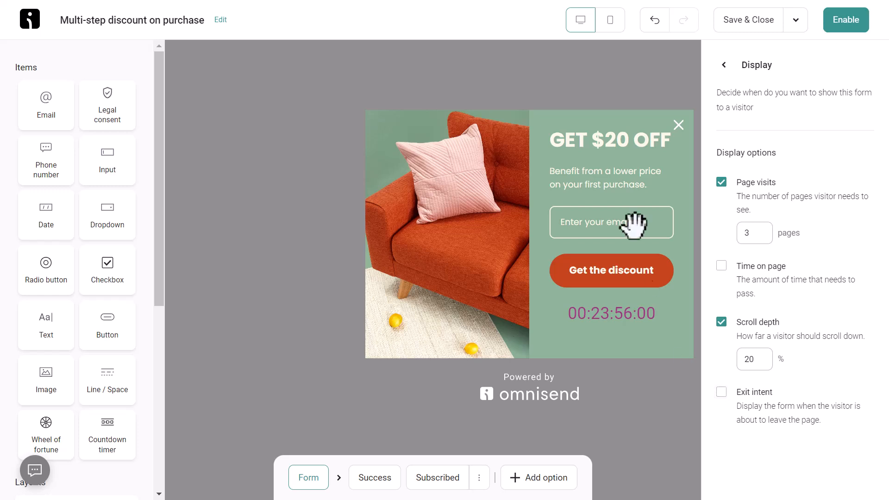
pyautogui.click(839, 21)
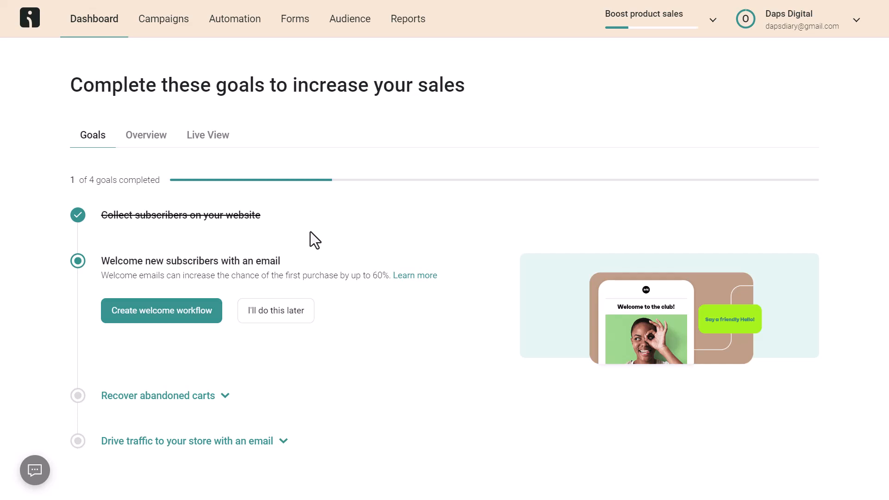
# Create and start the Welcome workflow with SMS included, then show the workflows list
pyautogui.click(158, 316)
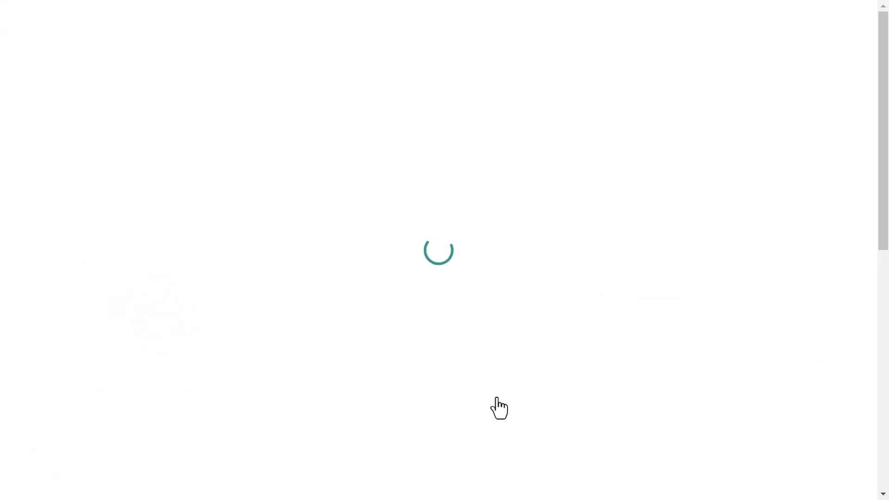
pyautogui.click(826, 473)
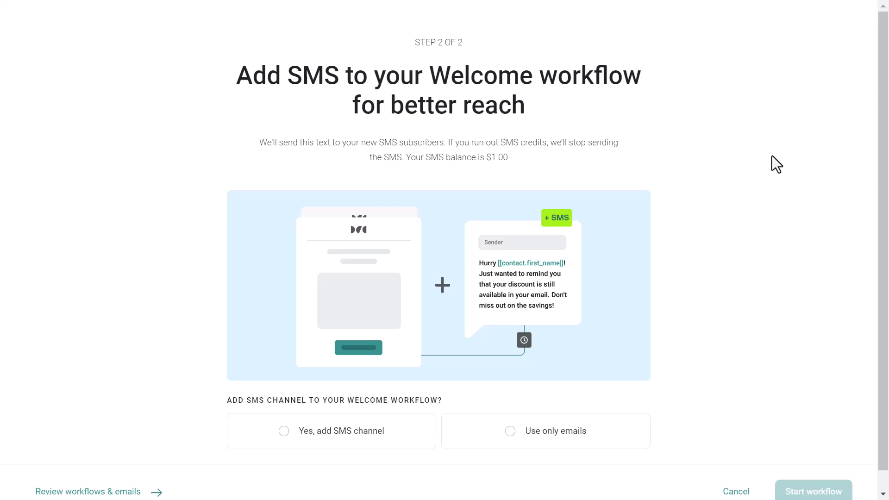
pyautogui.click(282, 433)
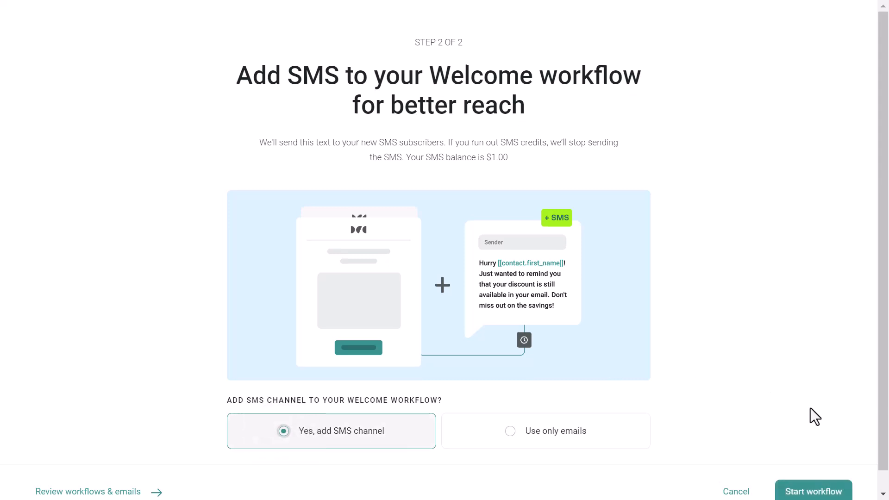
pyautogui.scroll(-1, 815, 417)
pyautogui.click(814, 481)
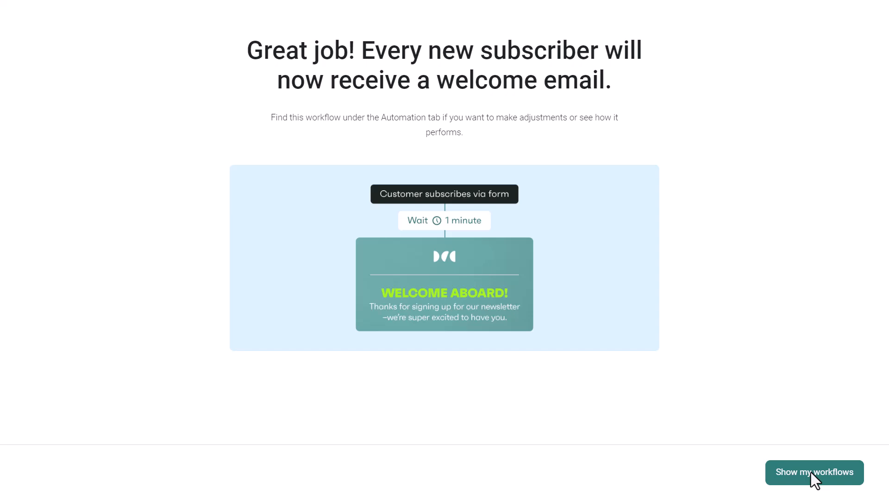
pyautogui.click(811, 472)
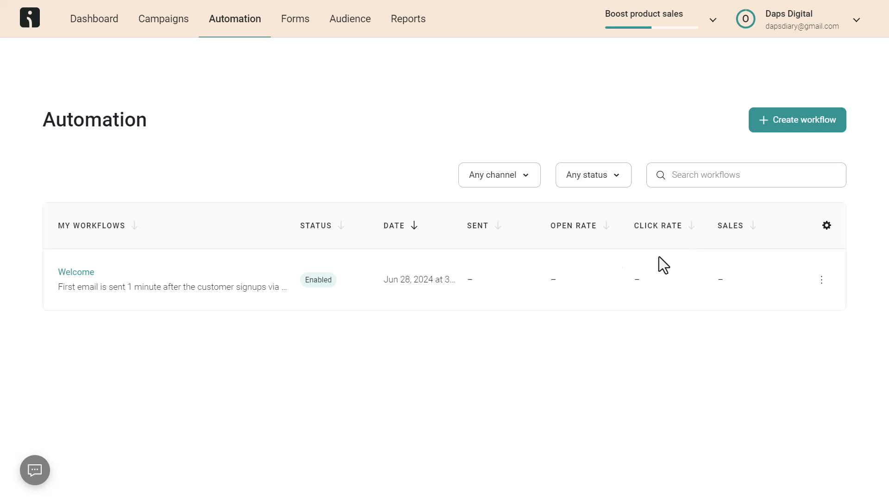
# Choose Edit from the Welcome workflow's row menu
pyautogui.click(820, 279)
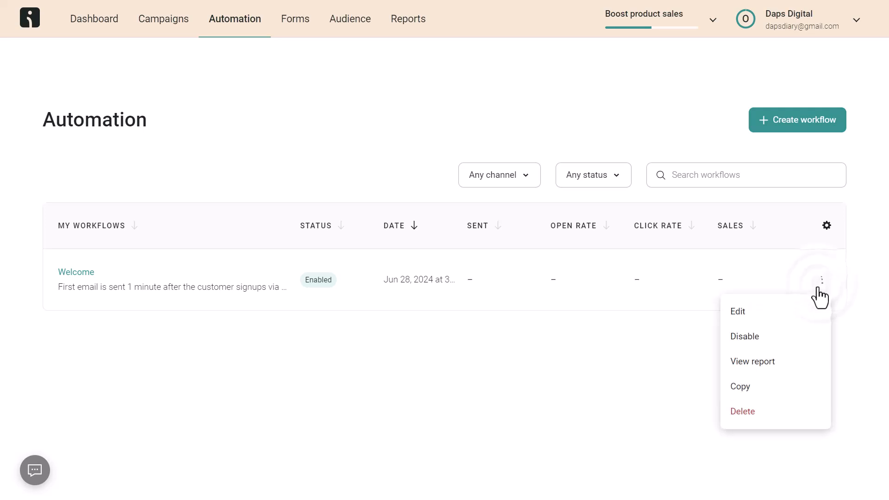
pyautogui.click(756, 311)
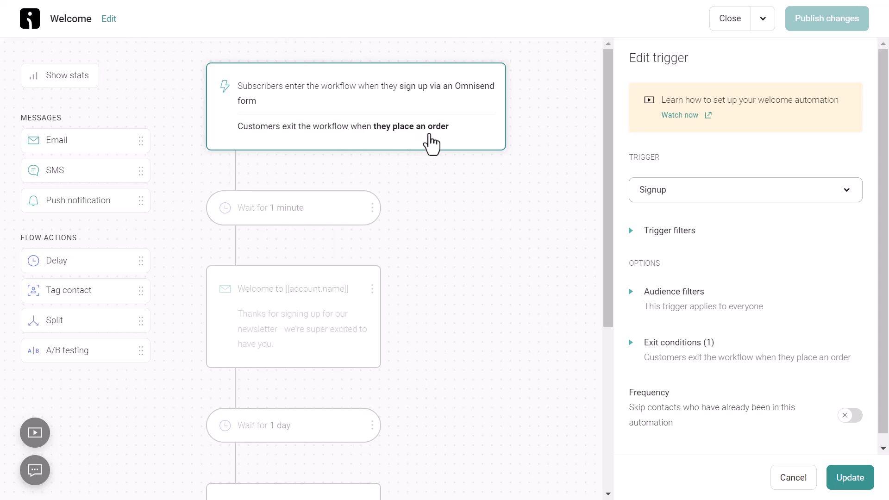
# Open the Welcome email step's settings and look over its preheader and sender name
pyautogui.scroll(-2, 411, 110)
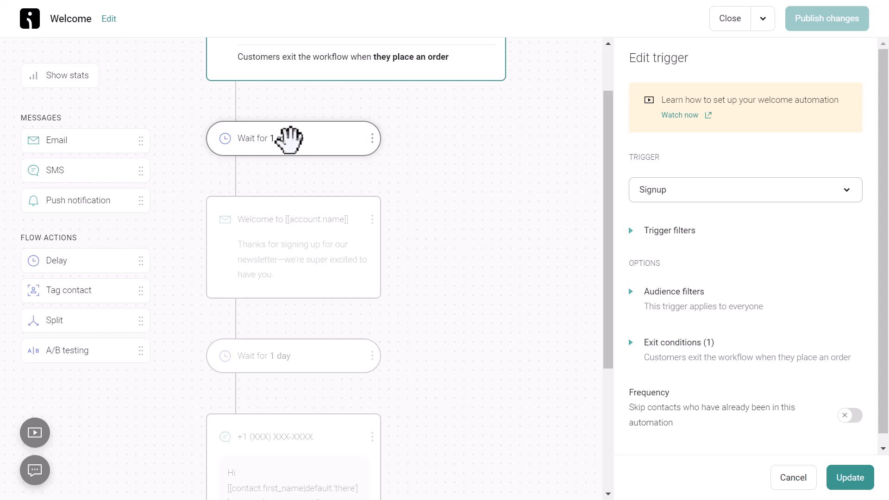
pyautogui.scroll(-2, 370, 155)
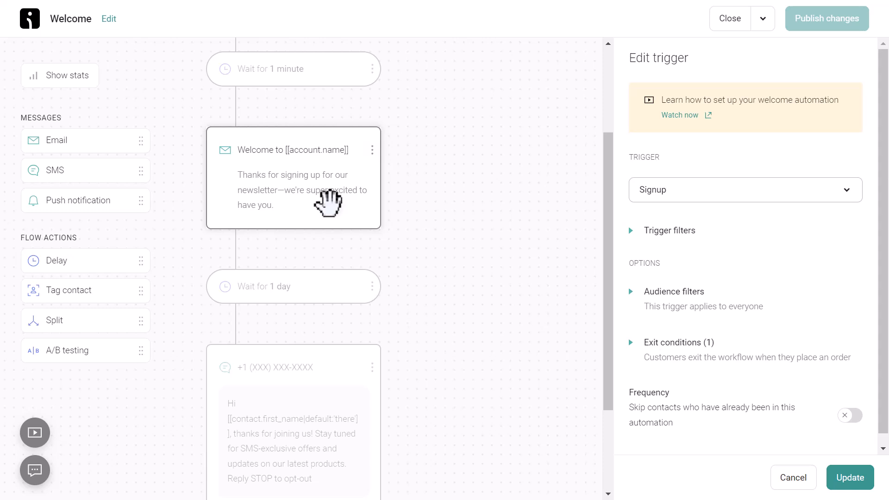
pyautogui.click(328, 202)
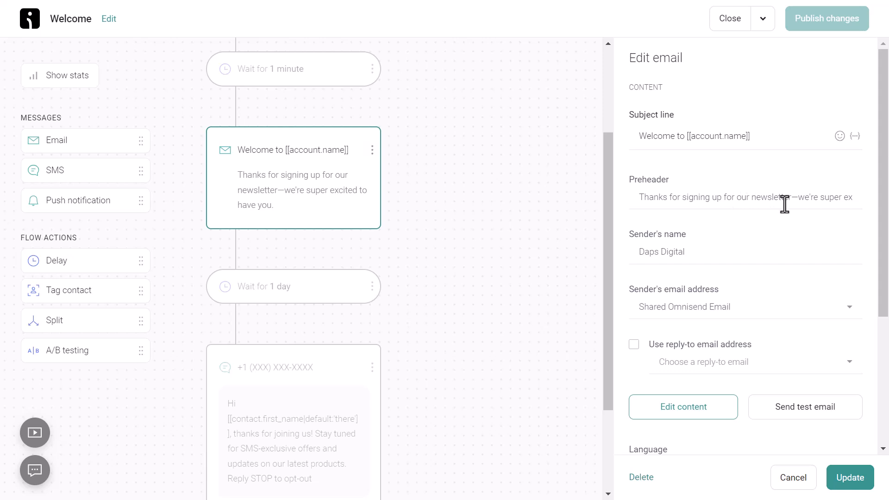
pyautogui.moveTo(853, 193); pyautogui.dragTo(633, 207)
pyautogui.scroll(-2, 763, 199)
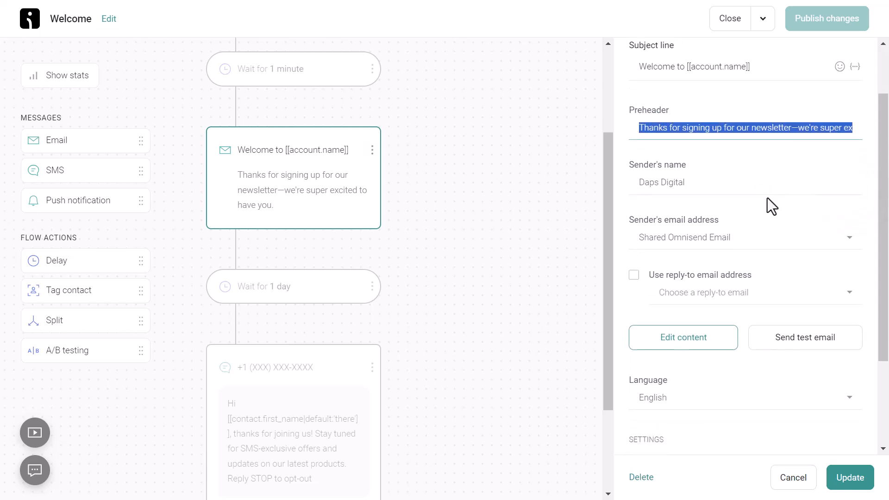
pyautogui.click(702, 187)
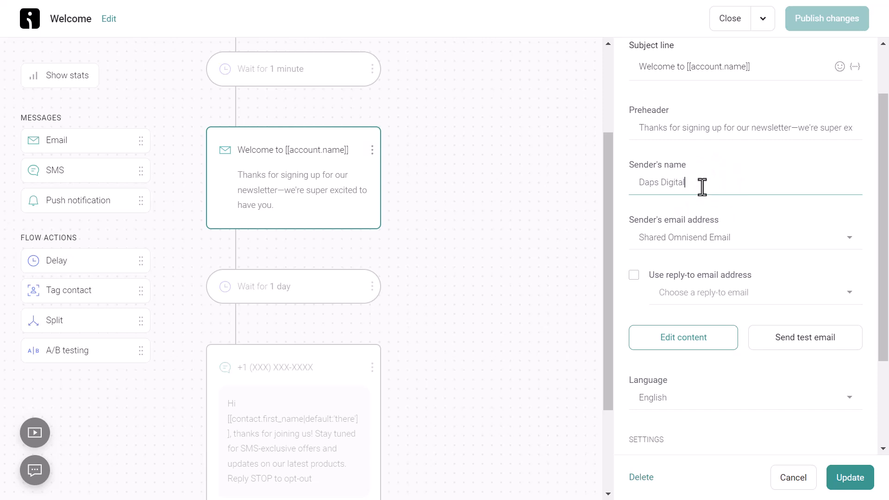
# Enable 'Use reply-to email address' and choose the saved reply-to address
pyautogui.scroll(-2, 644, 216)
pyautogui.click(633, 207)
pyautogui.click(714, 227)
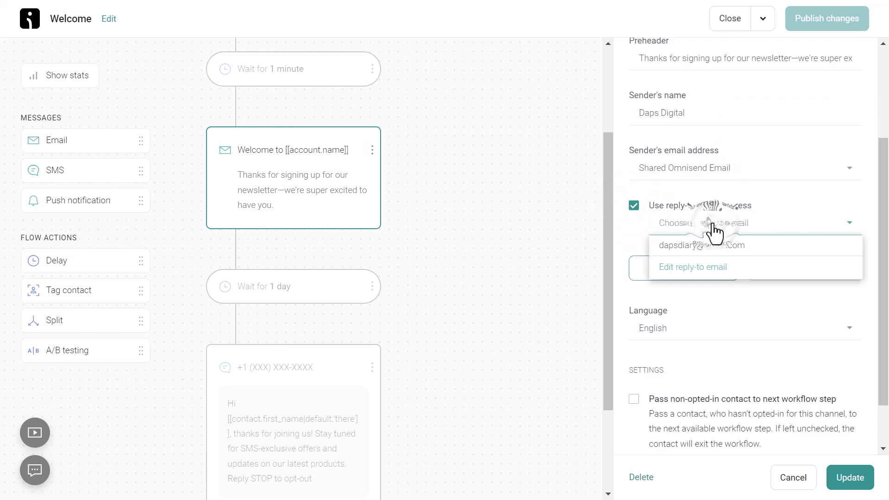
pyautogui.click(717, 249)
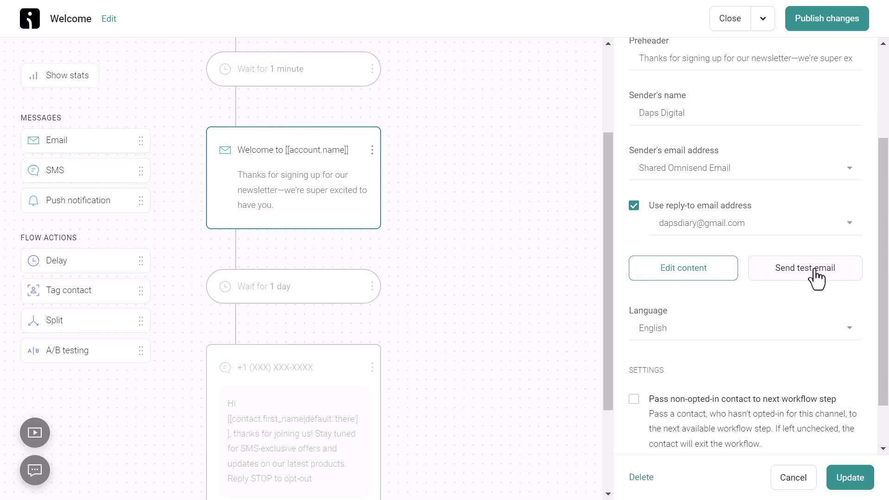
pyautogui.scroll(-1, 749, 284)
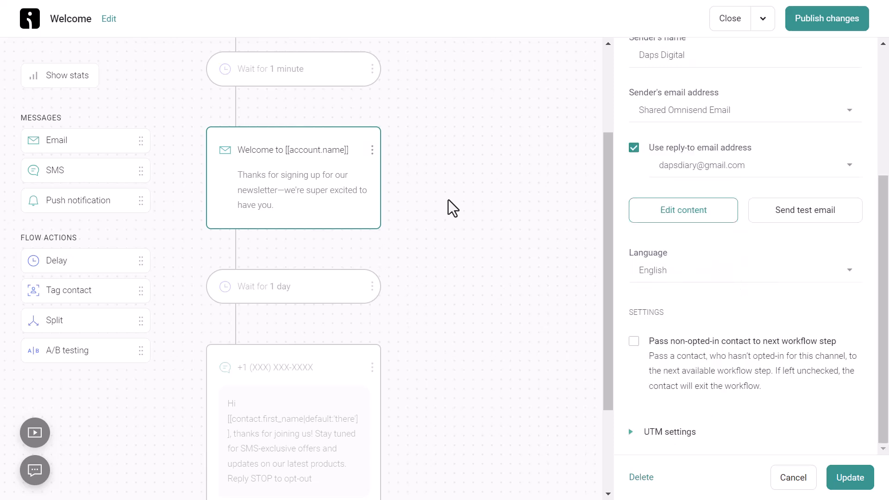
pyautogui.scroll(-2, 453, 208)
pyautogui.scroll(4, 451, 205)
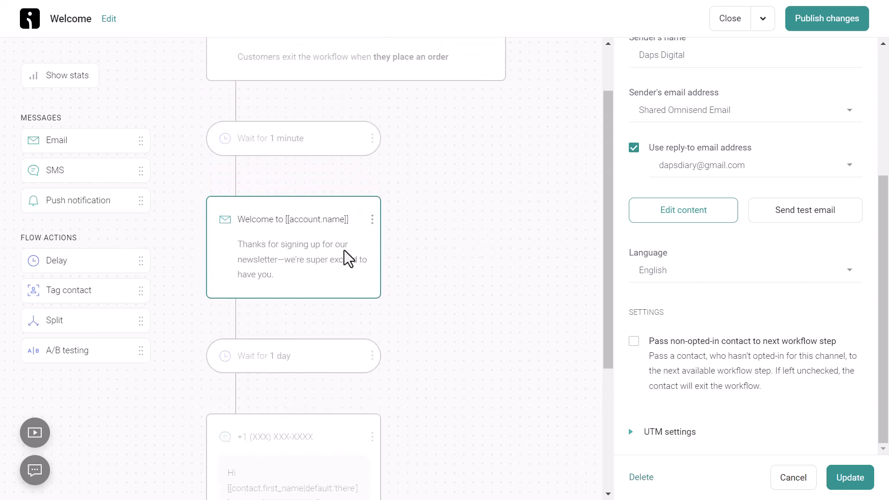
pyautogui.scroll(-6, 456, 213)
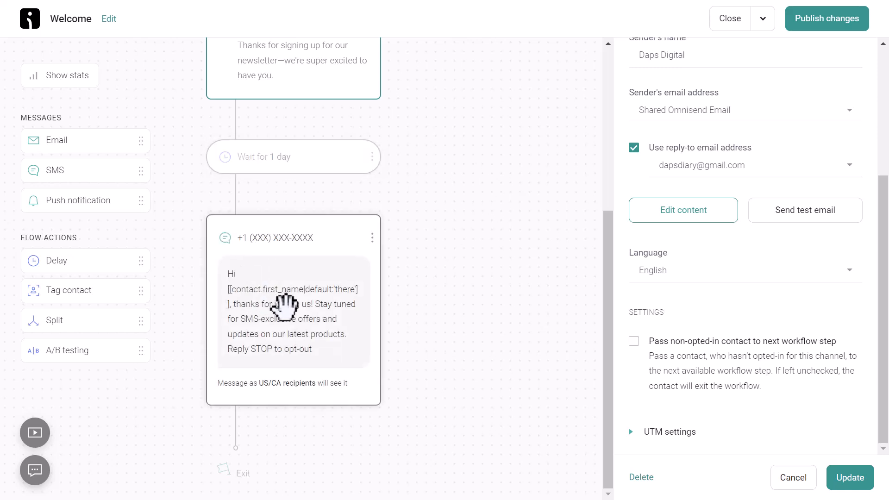
# Open the Welcome workflow's SMS step, try Verify number, and dismiss the save prompt
pyautogui.click(284, 305)
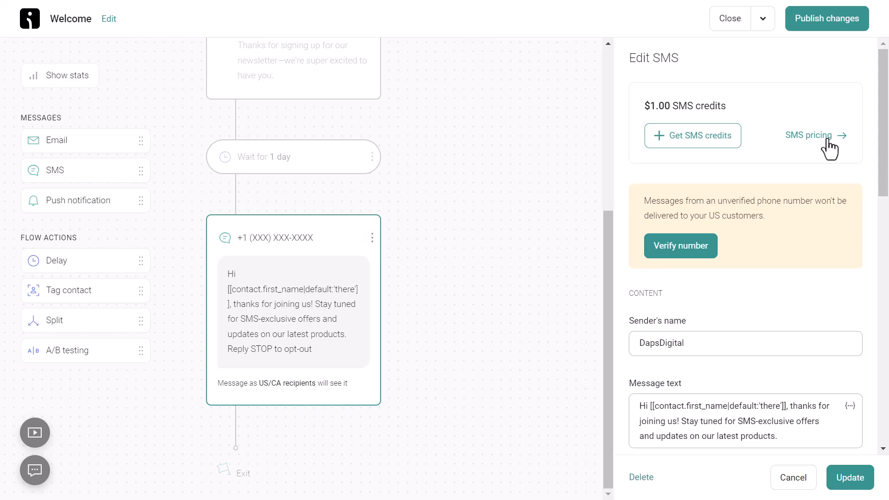
pyautogui.scroll(-2, 828, 148)
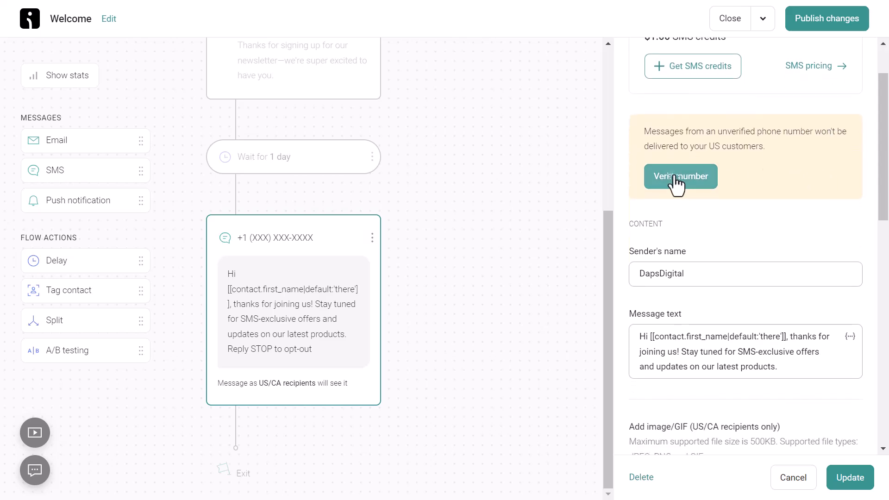
pyautogui.click(674, 177)
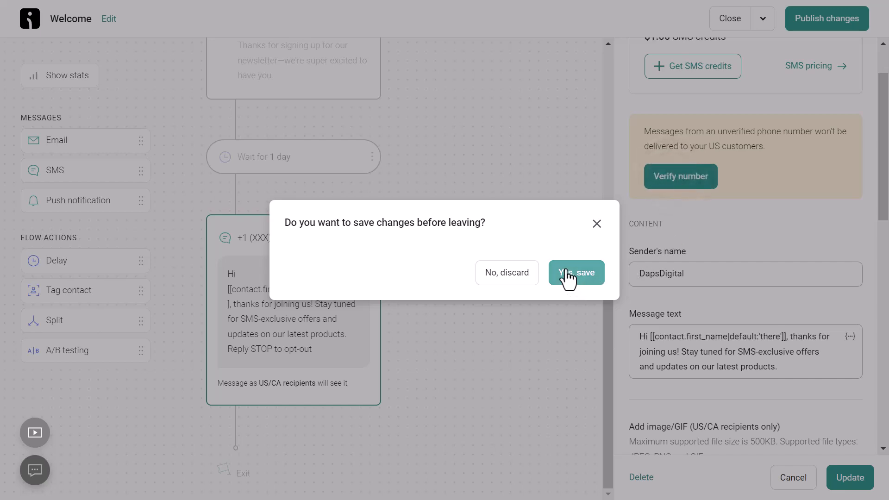
pyautogui.click(595, 225)
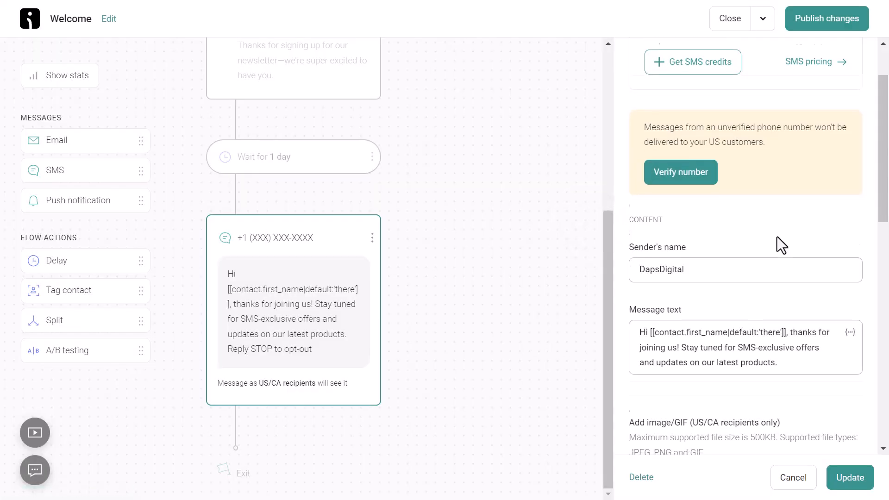
# Review the SMS message text and the remaining SMS step settings
pyautogui.scroll(-3, 780, 246)
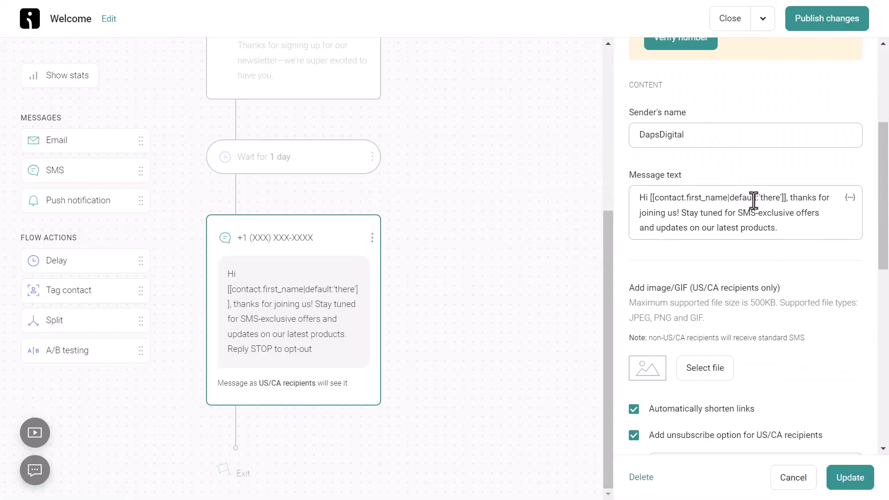
pyautogui.click(790, 223)
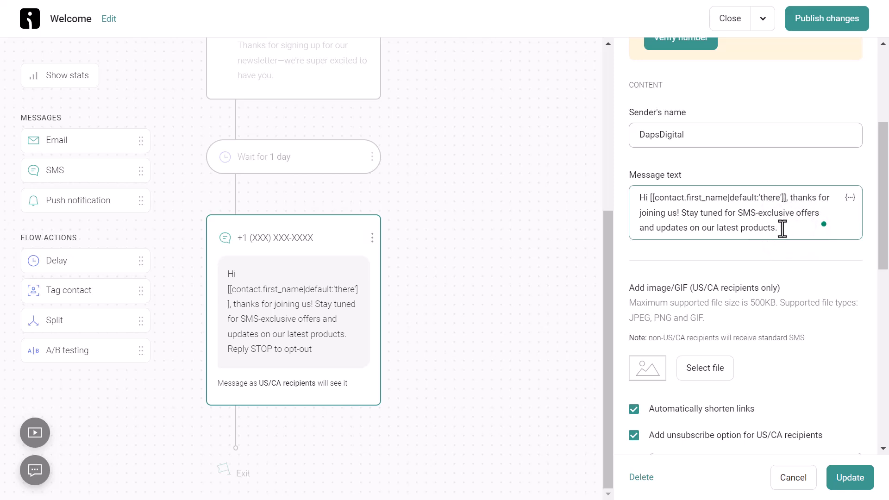
pyautogui.scroll(-3, 722, 225)
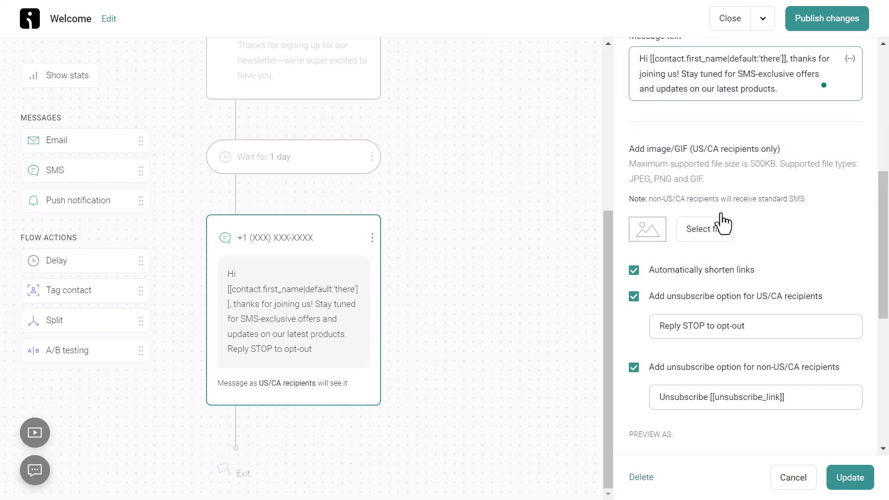
pyautogui.scroll(-2, 786, 175)
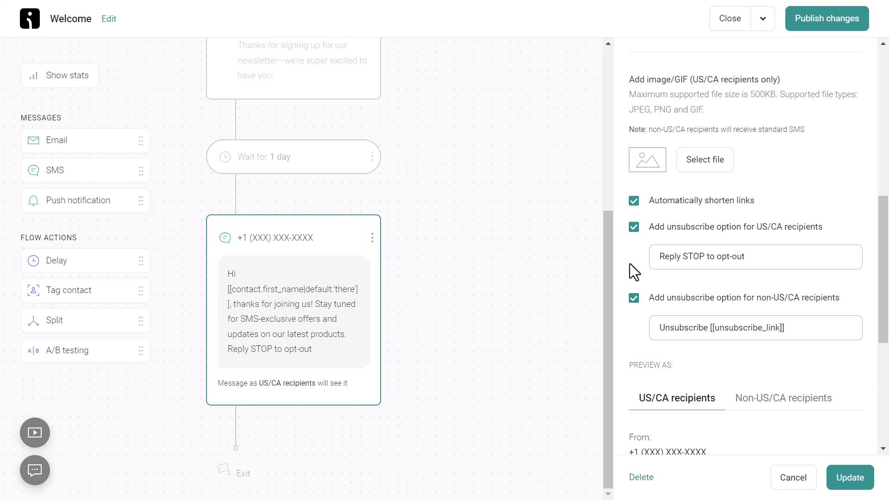
pyautogui.scroll(-3, 663, 259)
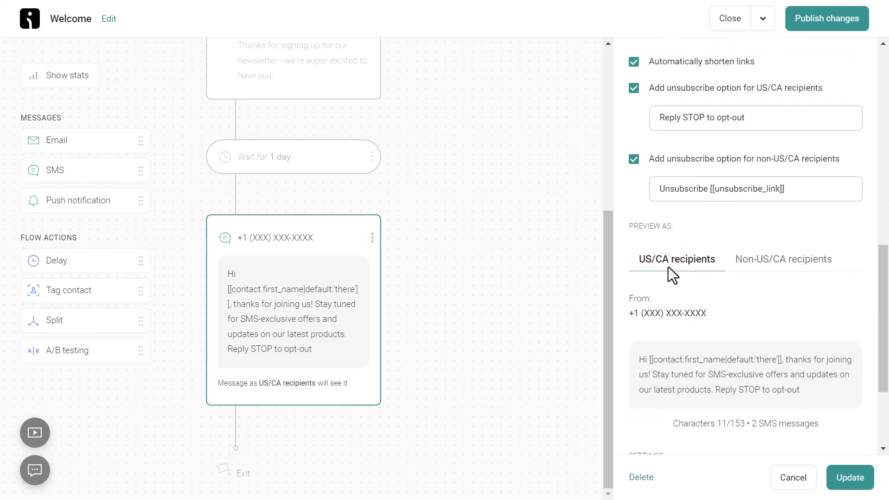
pyautogui.scroll(-3, 662, 268)
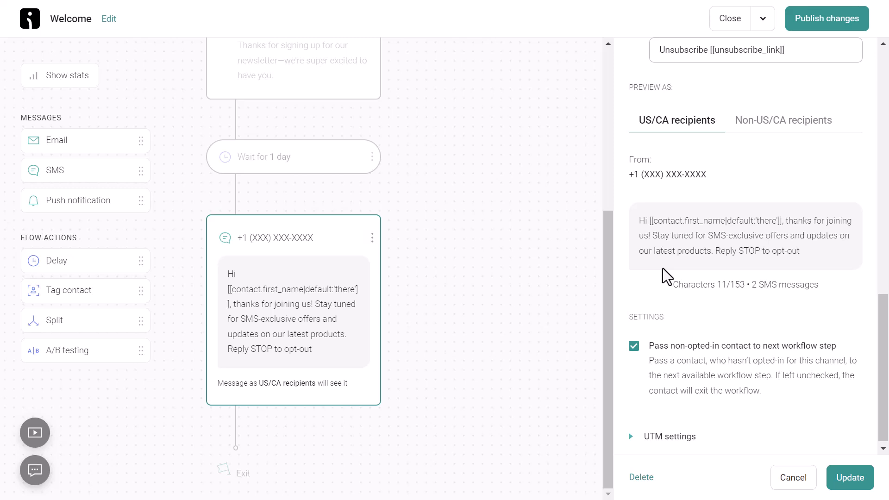
pyautogui.scroll(-1, 662, 268)
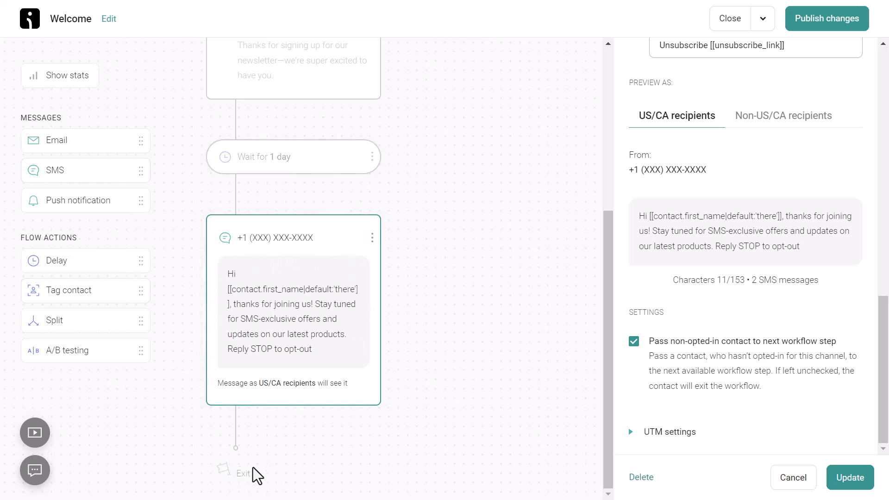
pyautogui.scroll(5, 420, 289)
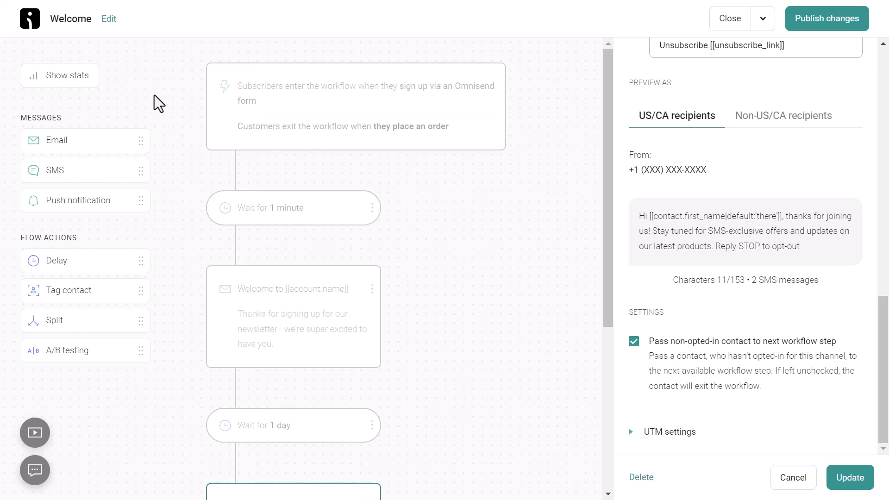
# Place a 1-minute Delay below the SMS card and a Split above it
pyautogui.moveTo(58, 143)
pyautogui.mouseDown()
pyautogui.moveTo(298, 195)
pyautogui.moveTo(297, 91)
pyautogui.moveTo(289, 256)
pyautogui.moveTo(299, 426)
pyautogui.moveTo(264, 236)
pyautogui.moveTo(80, 140)
pyautogui.moveTo(43, 138)
pyautogui.mouseUp()
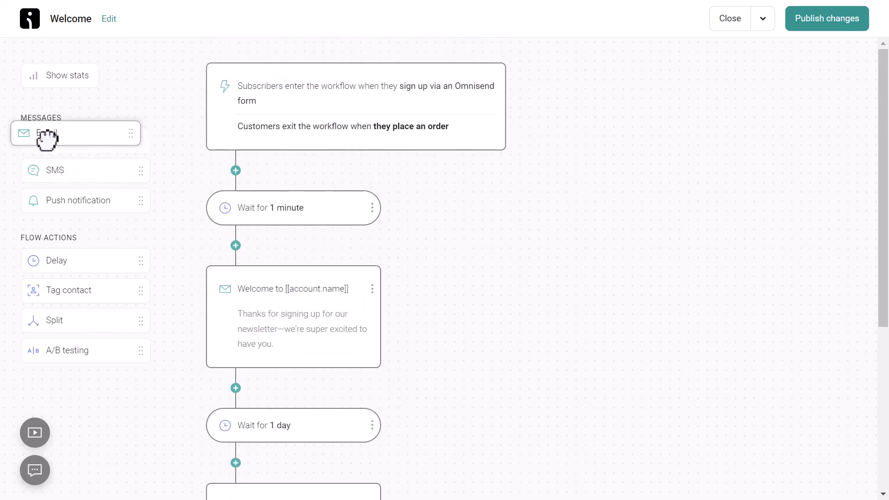
pyautogui.moveTo(64, 175)
pyautogui.mouseDown()
pyautogui.moveTo(277, 166)
pyautogui.moveTo(294, 301)
pyautogui.moveTo(294, 440)
pyautogui.moveTo(77, 171)
pyautogui.mouseUp()
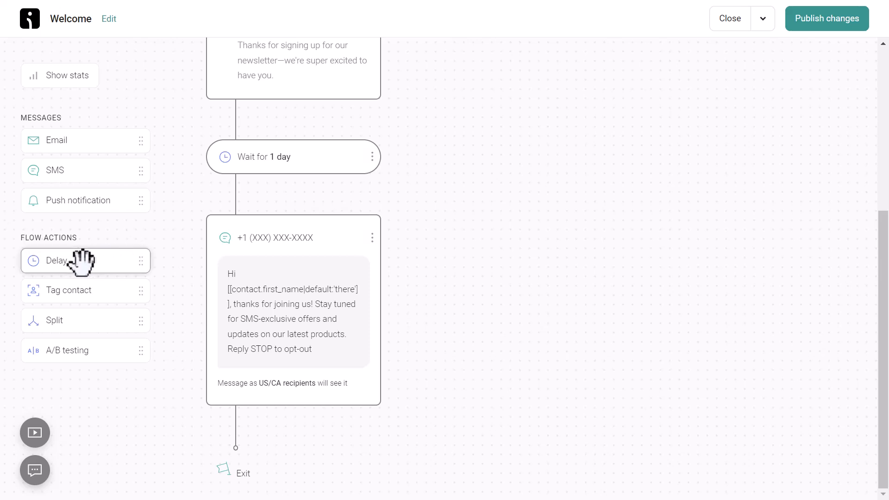
pyautogui.moveTo(44, 254); pyautogui.dragTo(263, 398)
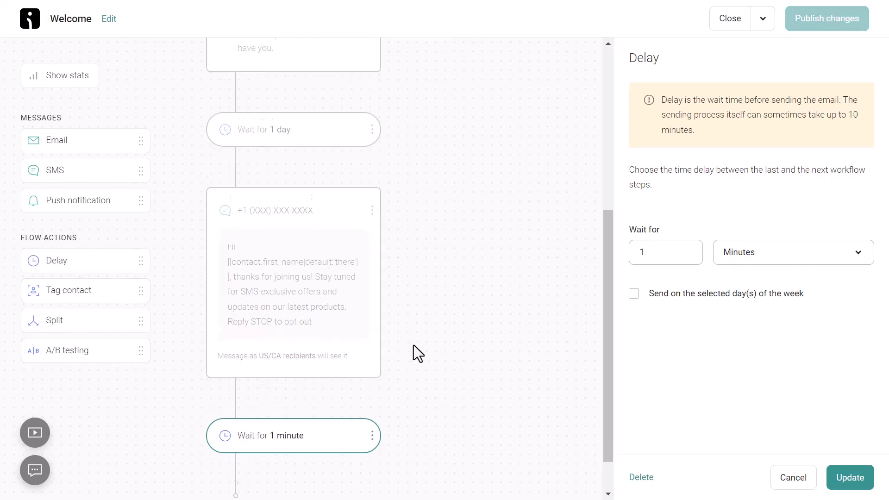
pyautogui.scroll(-1, 413, 347)
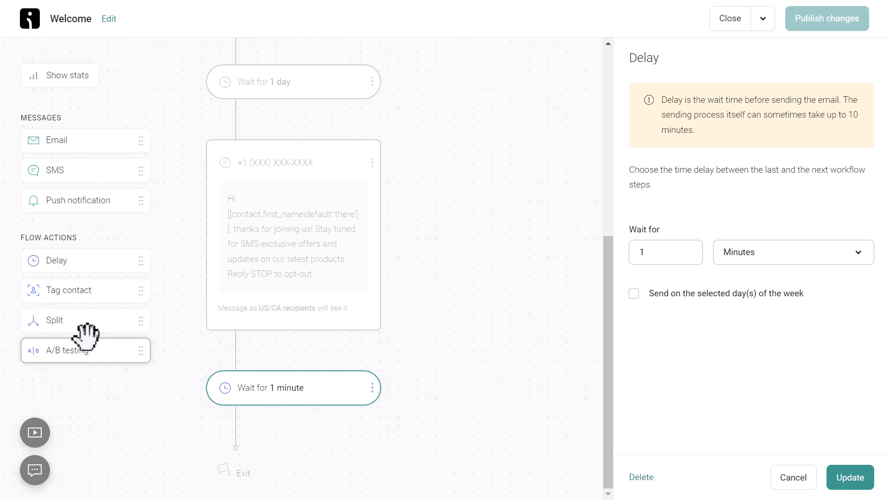
pyautogui.moveTo(59, 323); pyautogui.dragTo(257, 144)
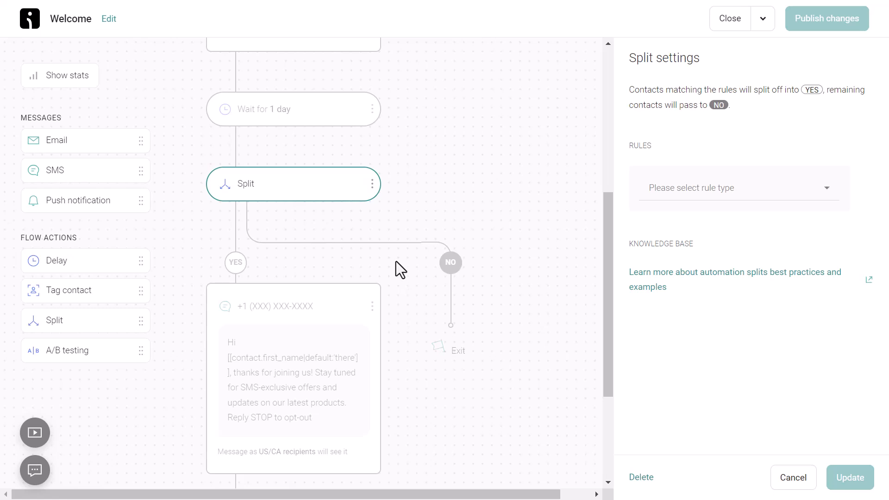
# Delete the Split step together with its YES path
pyautogui.click(373, 188)
pyautogui.click(329, 209)
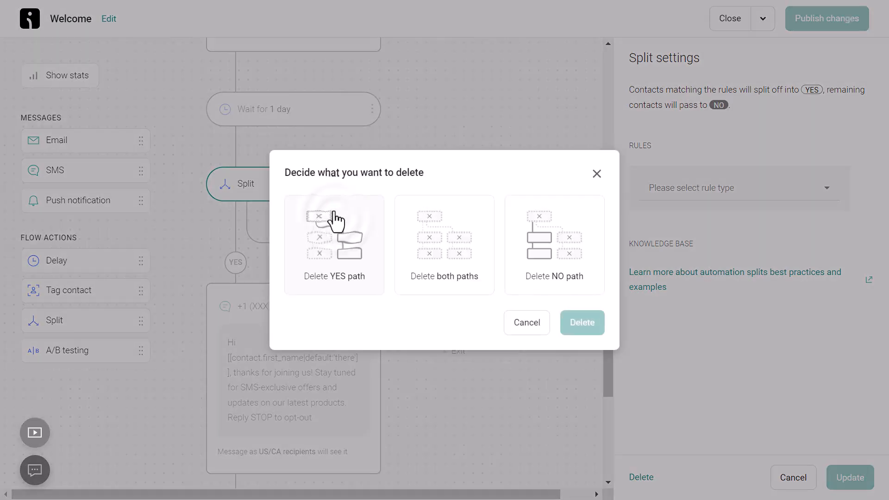
pyautogui.click(342, 263)
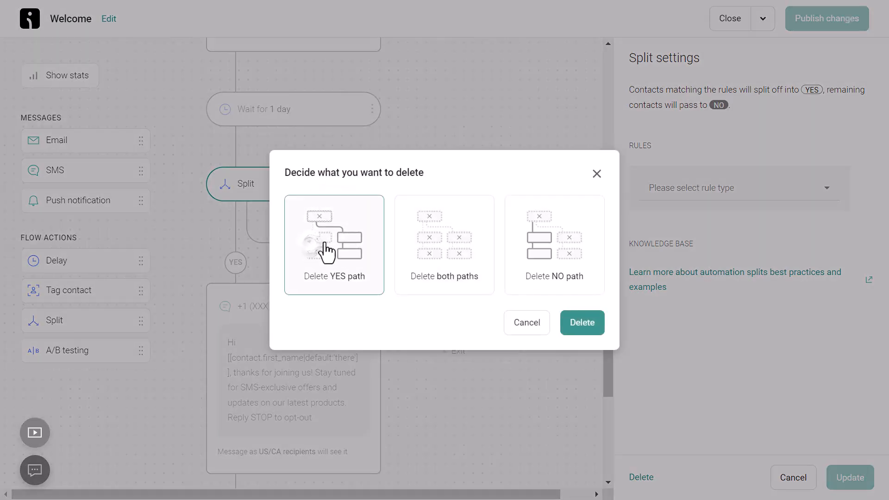
pyautogui.click(584, 325)
# Delete the Wait for 1 day step and confirm 'Yes, delete'
pyautogui.click(372, 367)
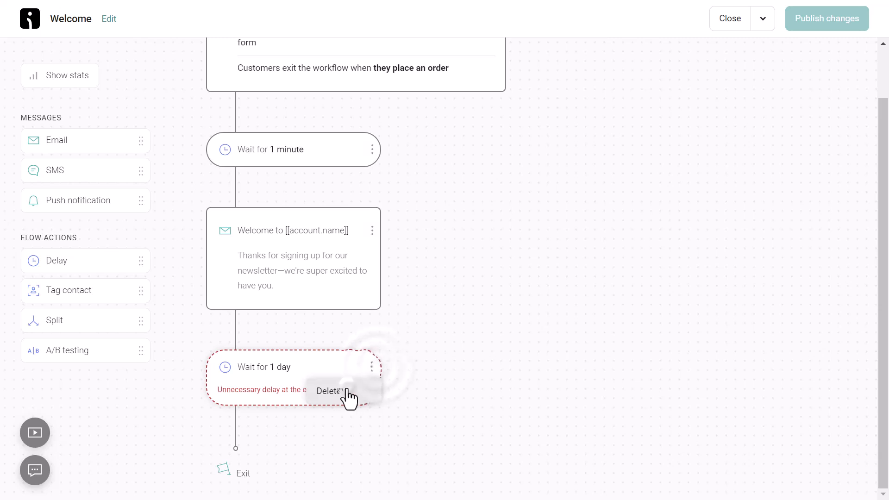
pyautogui.click(347, 388)
pyautogui.click(573, 274)
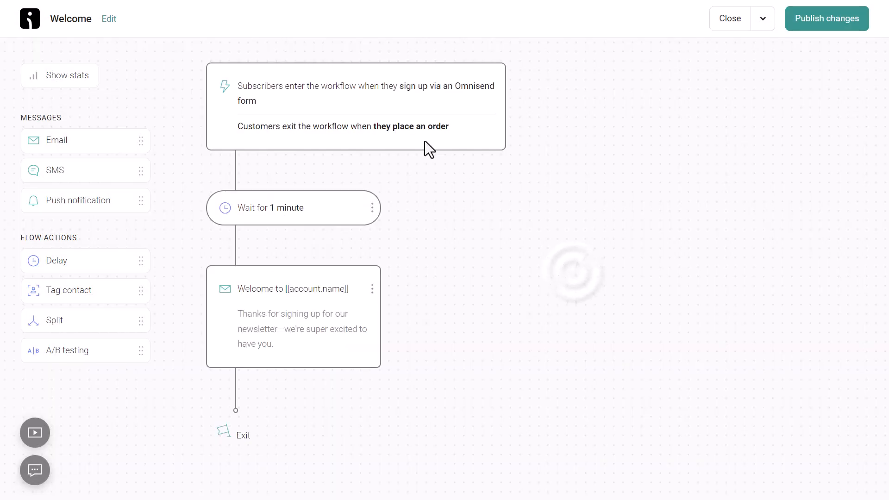
# Publish the Welcome workflow changes with existing contacts set to exit the workflow
pyautogui.click(829, 24)
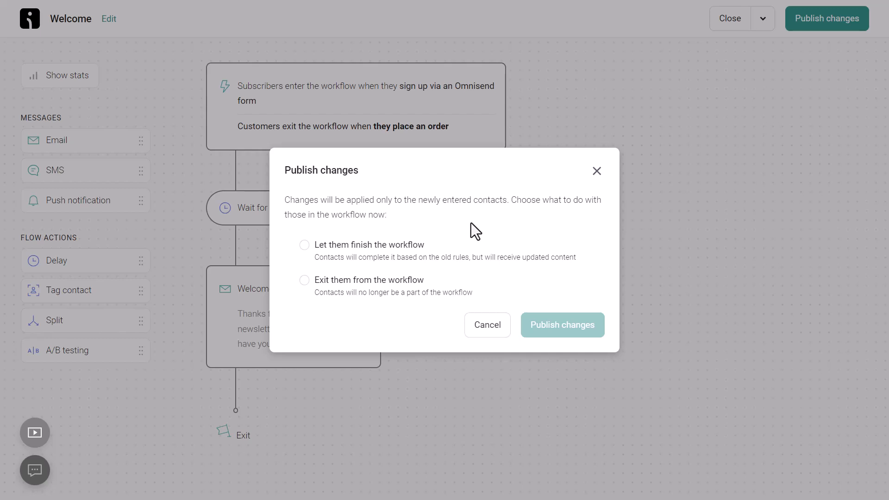
pyautogui.click(304, 282)
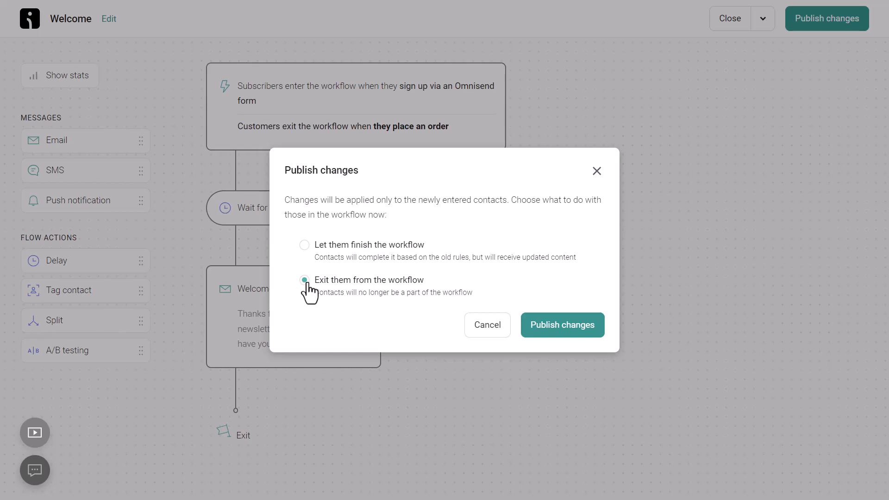
pyautogui.click(561, 326)
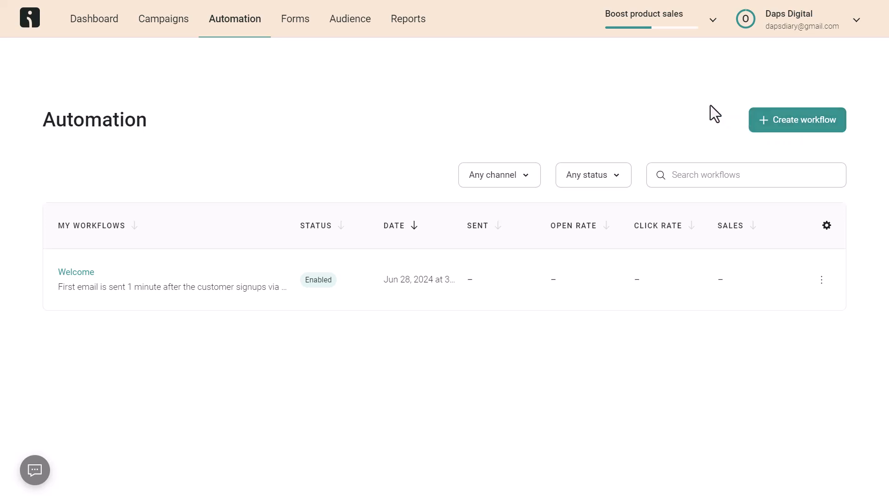
# Go to the Dashboard to check the goals progress
pyautogui.click(96, 22)
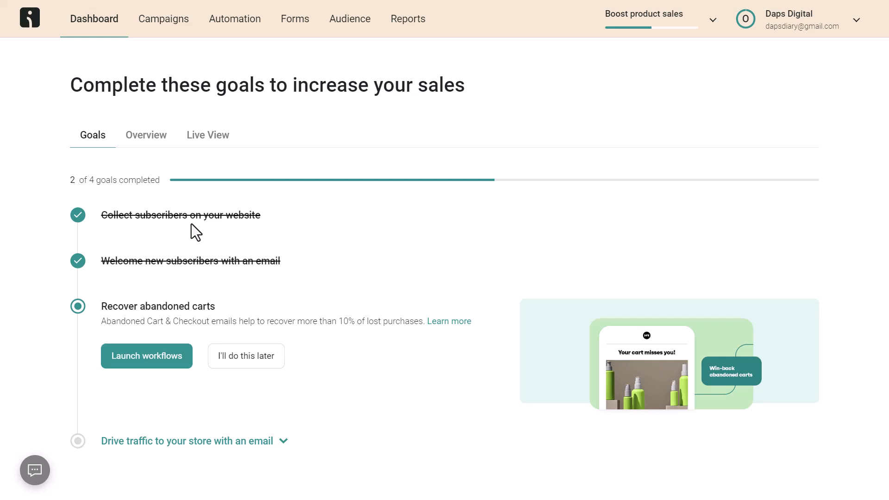
# Launch the Abandoned Cart and Abandoned Checkout workflows with the SMS channel added
pyautogui.click(153, 355)
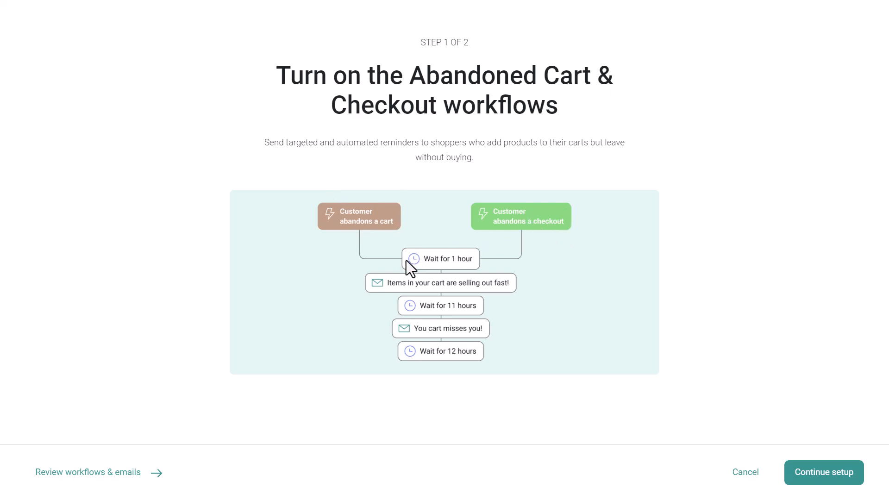
pyautogui.click(823, 475)
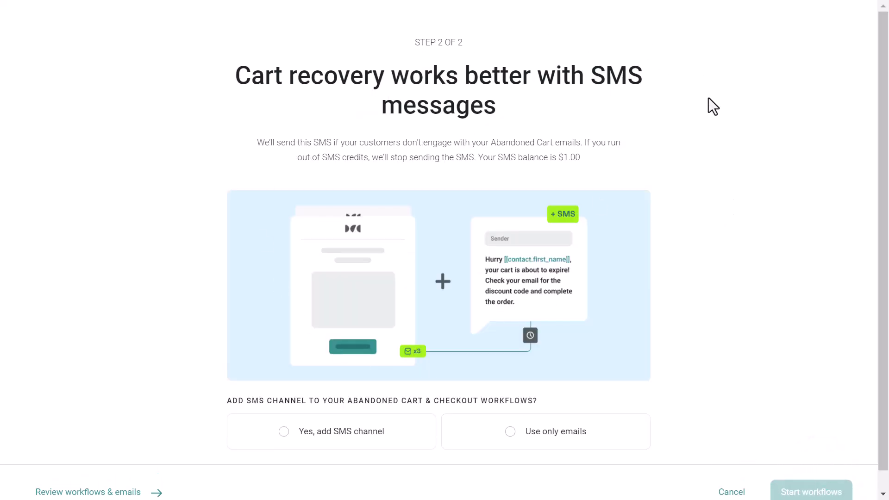
pyautogui.scroll(-1, 768, 155)
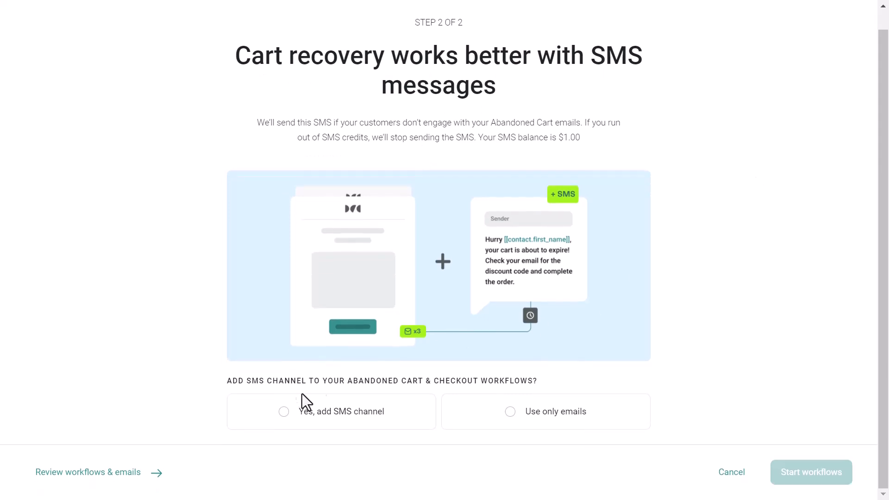
pyautogui.click(292, 403)
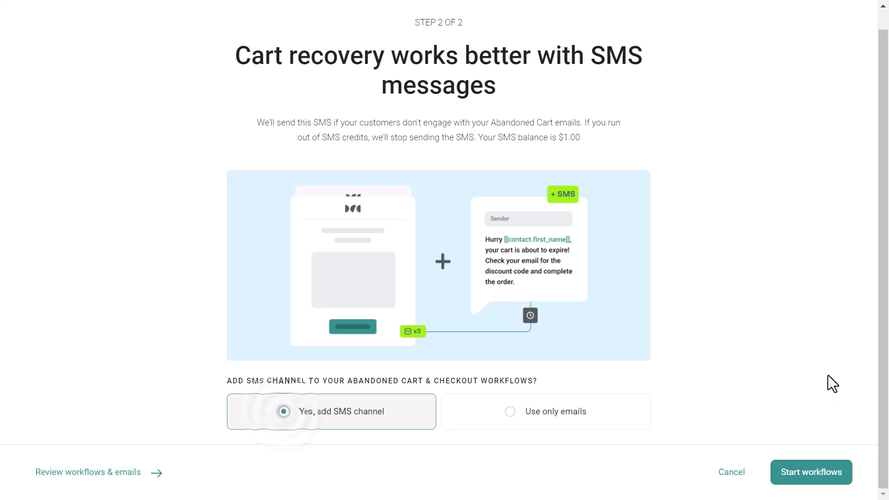
pyautogui.click(828, 479)
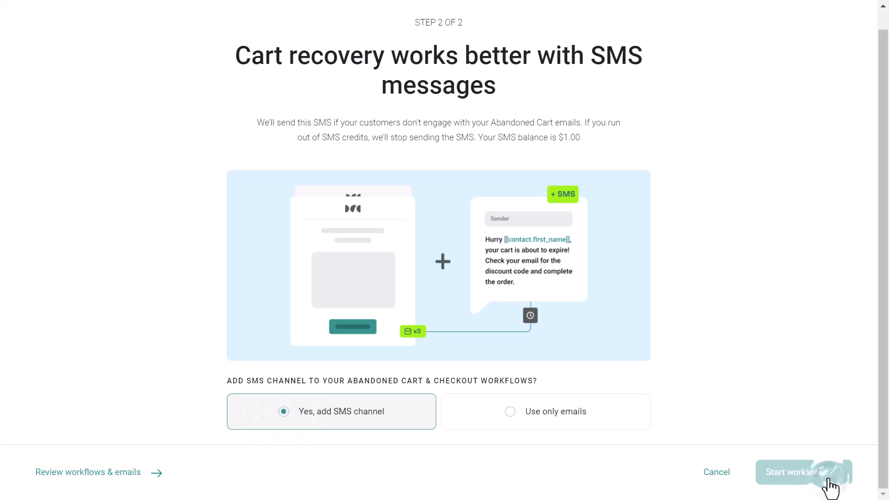
pyautogui.click(826, 482)
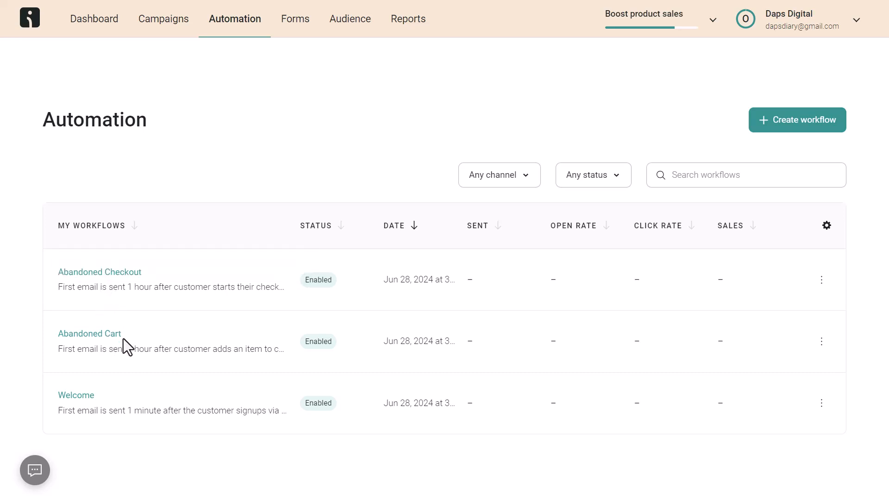
# Choose Edit from the Abandoned Cart row's ⋮ menu
pyautogui.click(821, 343)
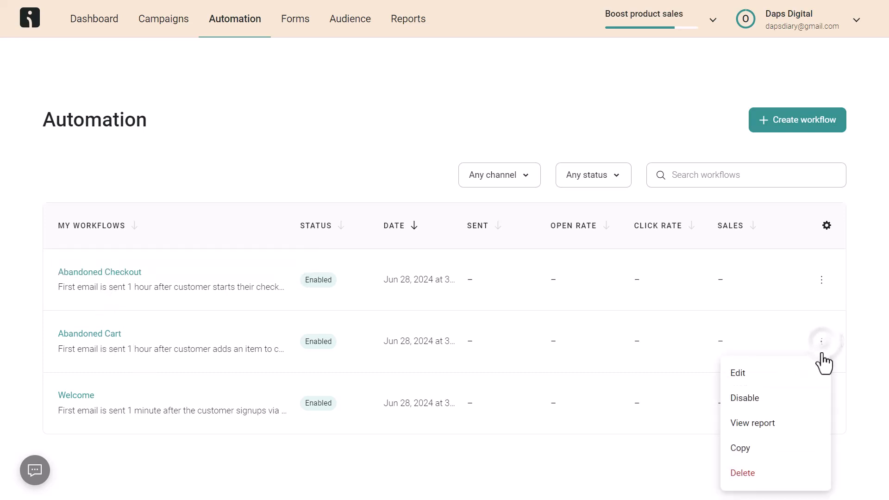
pyautogui.click(753, 376)
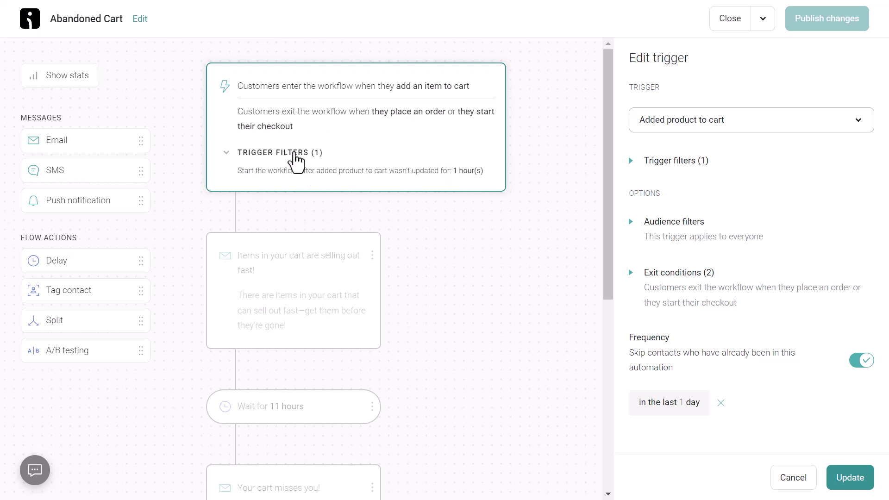
# Review the cart reminder emails, including 'Your cart misses you!', and the trigger, then close unchanged
pyautogui.scroll(-2, 469, 182)
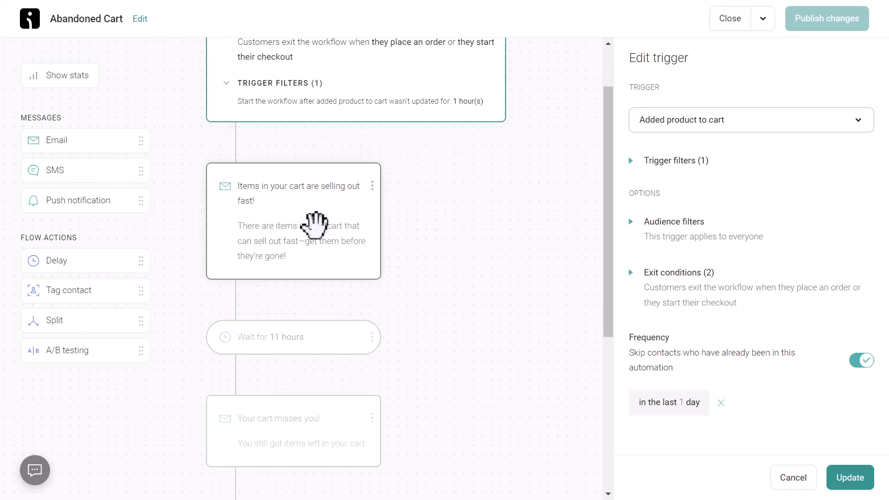
pyautogui.click(305, 244)
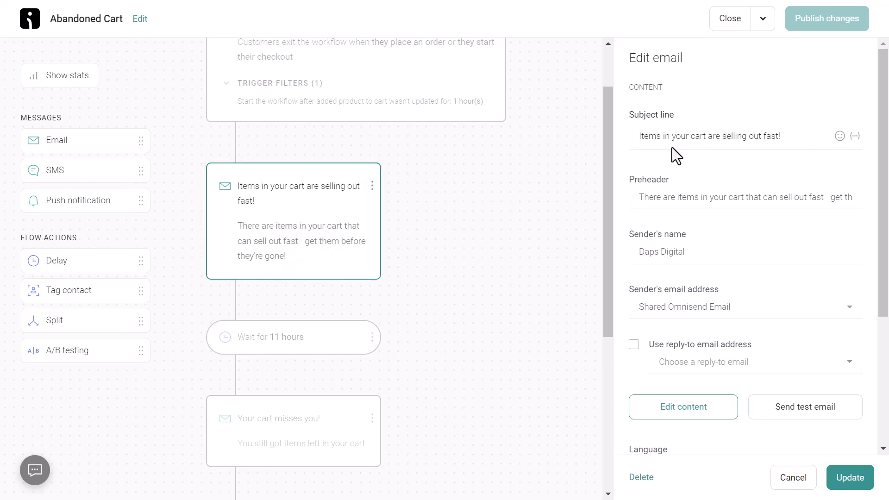
pyautogui.scroll(-2, 723, 157)
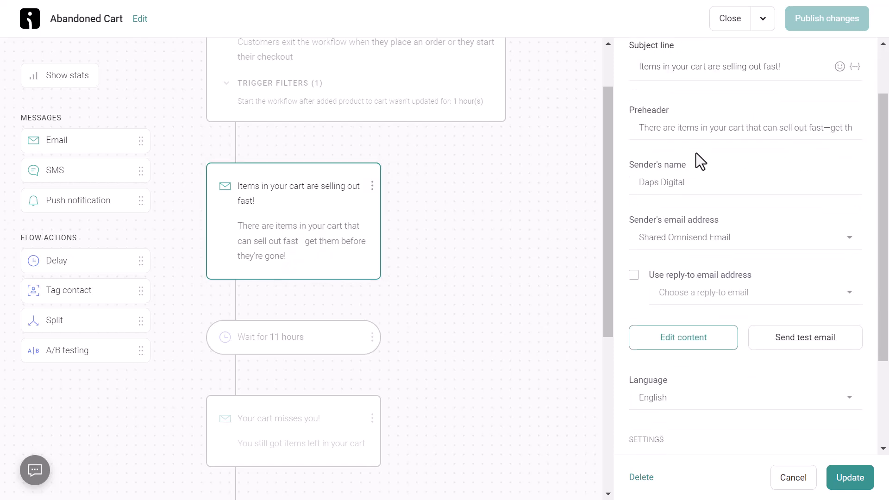
pyautogui.scroll(-3, 745, 139)
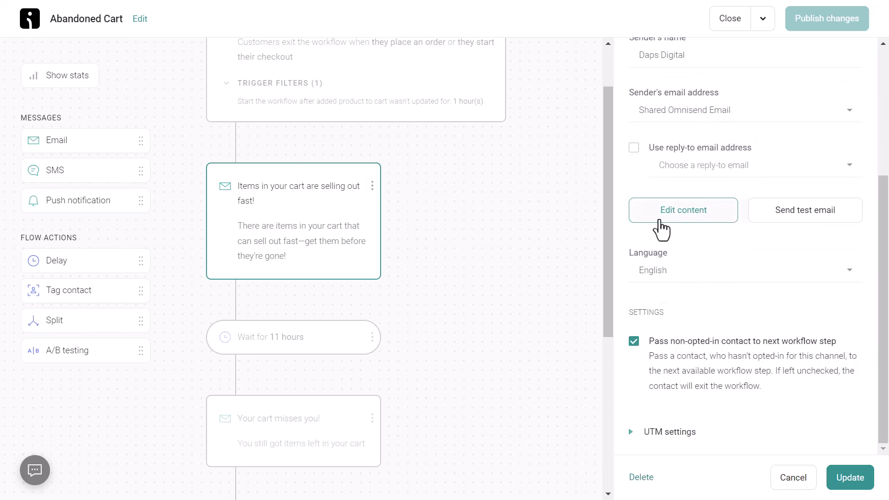
pyautogui.scroll(-2, 379, 222)
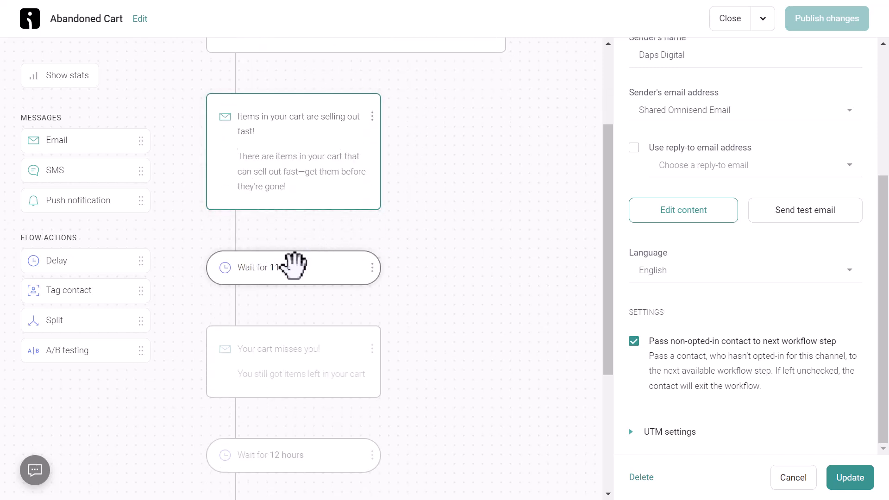
pyautogui.scroll(-4, 445, 237)
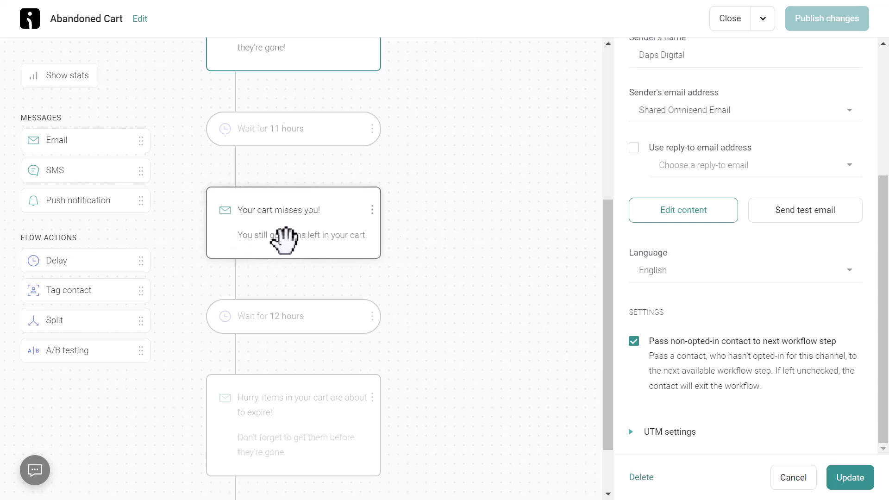
pyautogui.click(284, 240)
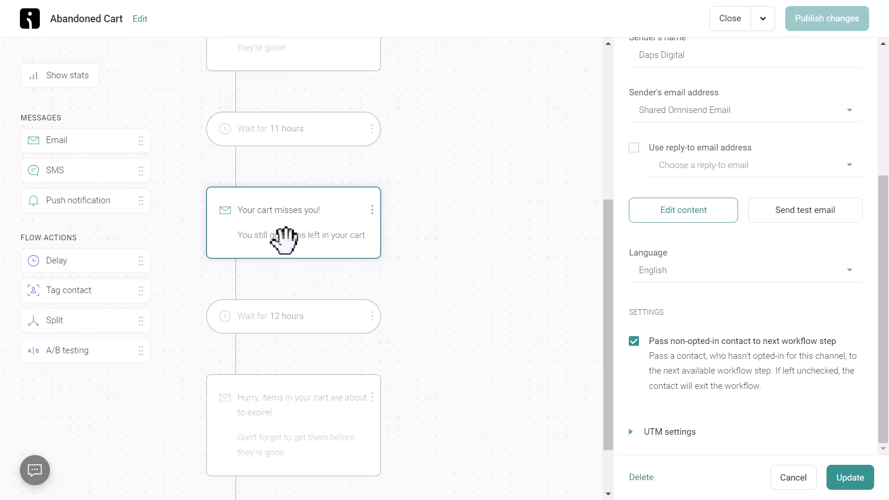
pyautogui.scroll(-2, 287, 241)
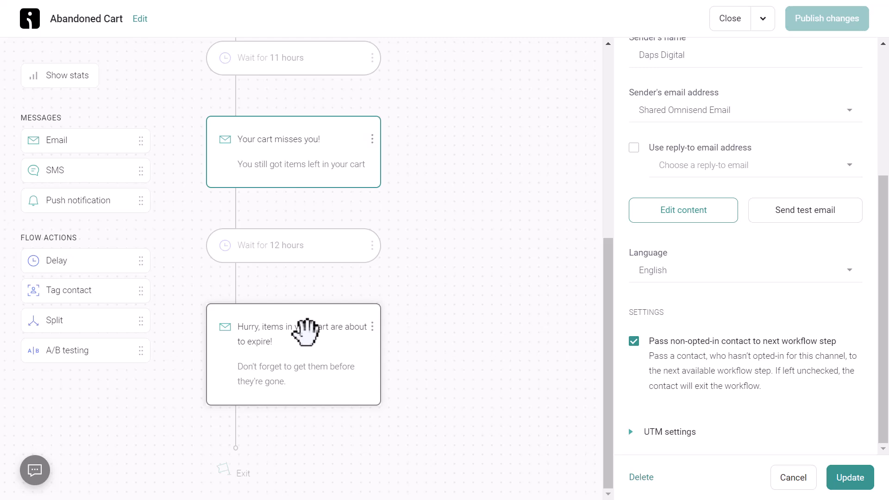
pyautogui.scroll(8, 388, 260)
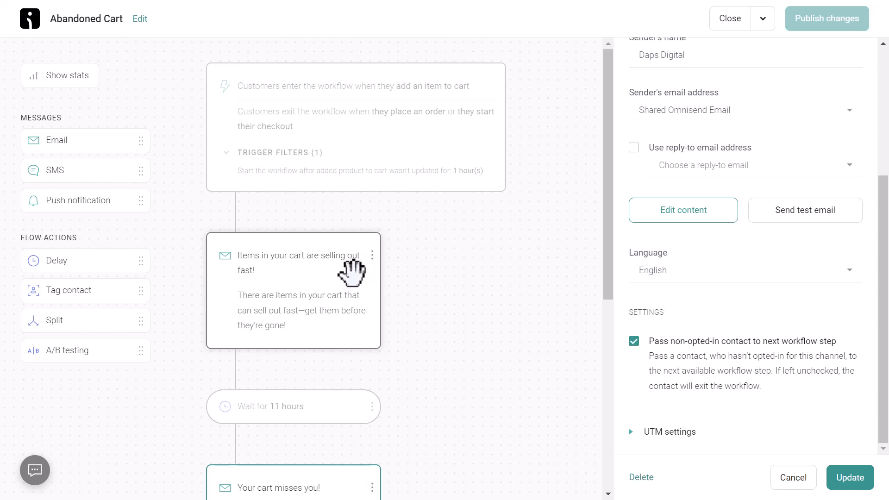
pyautogui.click(473, 179)
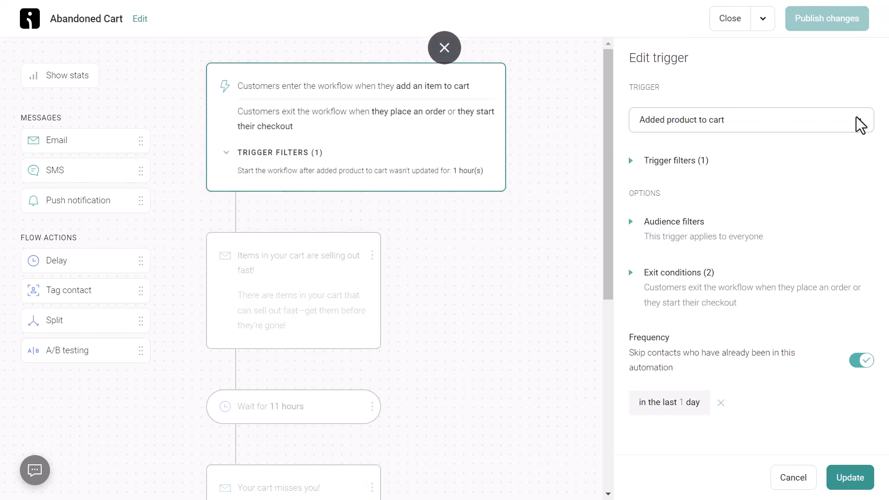
pyautogui.click(730, 24)
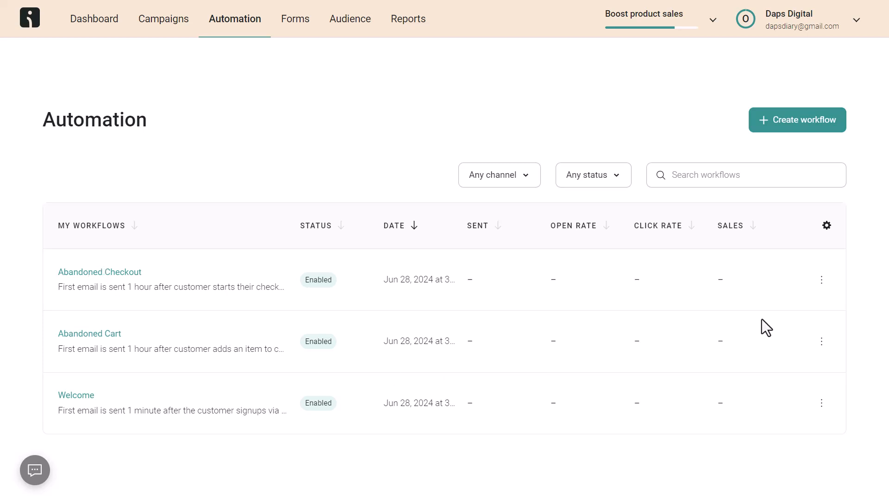
# Open and dismiss the Abandoned Checkout row menu, then return to the Dashboard goals
pyautogui.click(821, 281)
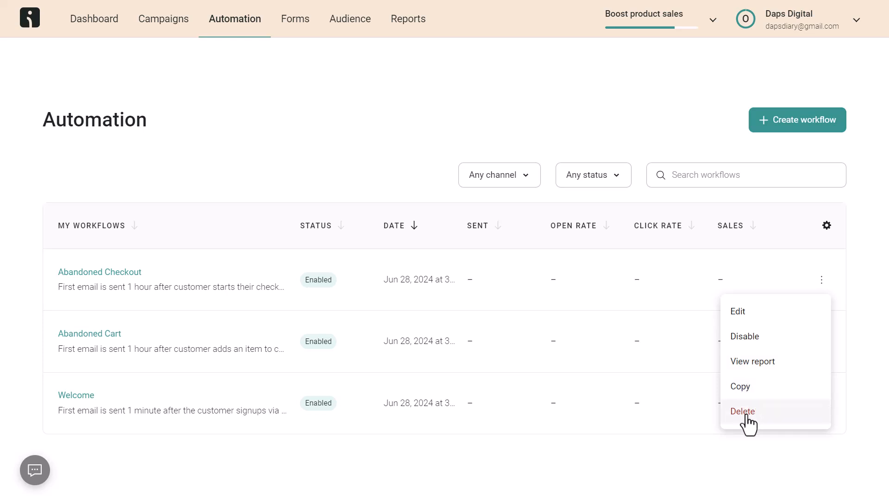
pyautogui.click(345, 132)
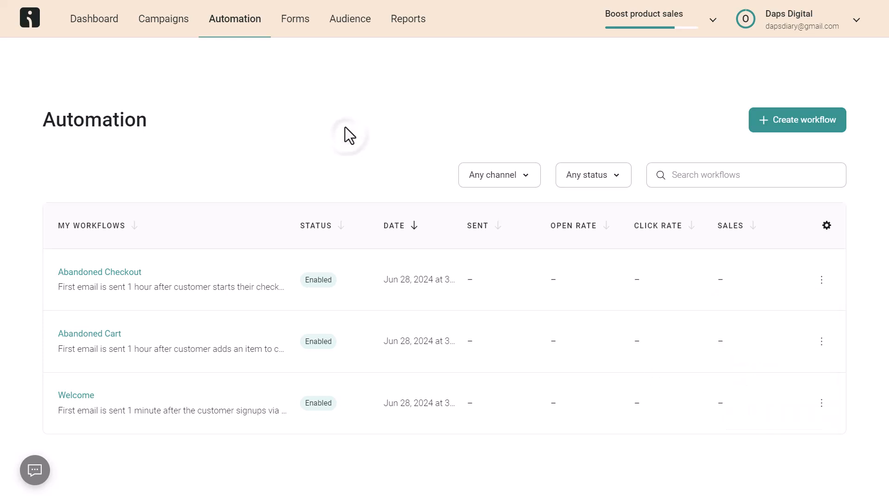
pyautogui.click(77, 18)
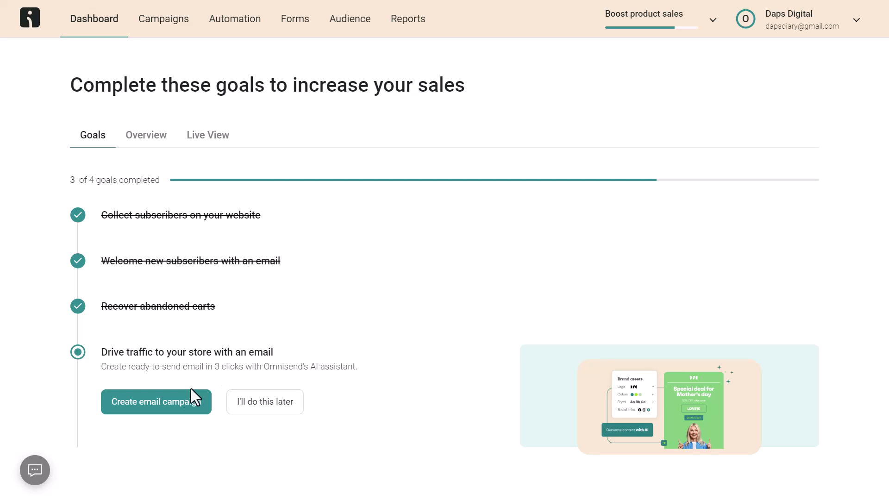
# Choose the Email card to begin a new regular one-time email campaign
pyautogui.click(127, 407)
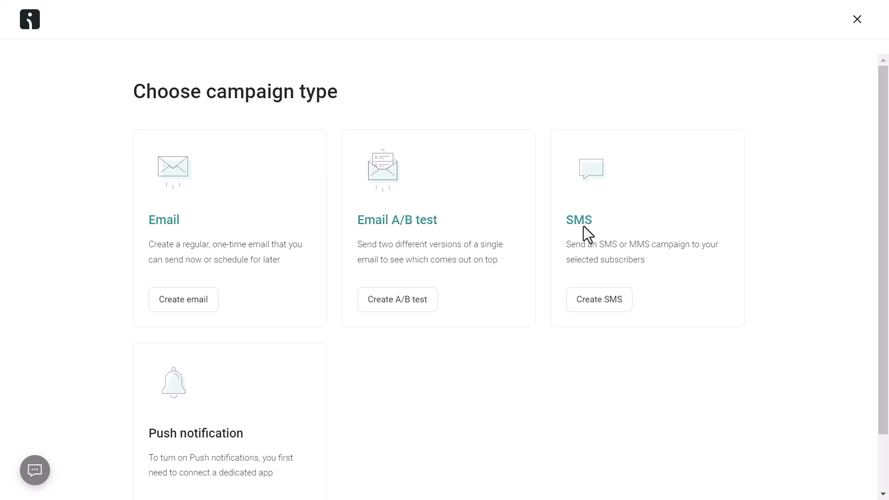
pyautogui.scroll(-2, 678, 238)
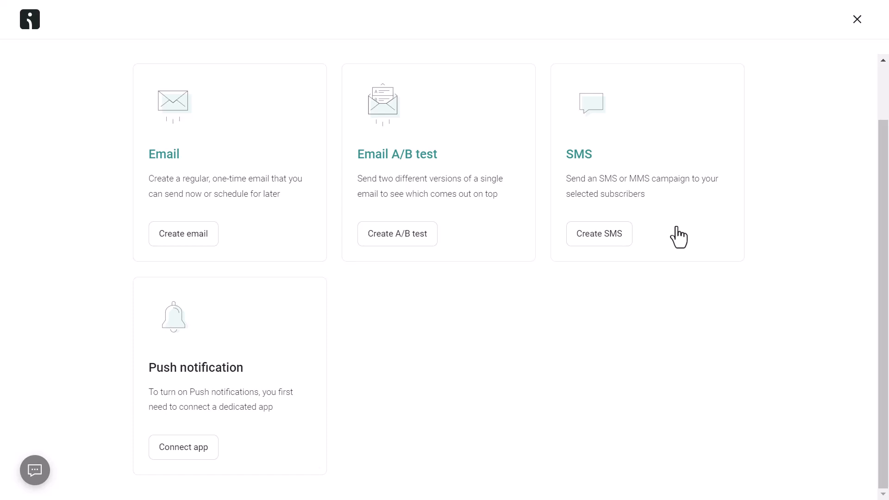
pyautogui.scroll(2, 676, 227)
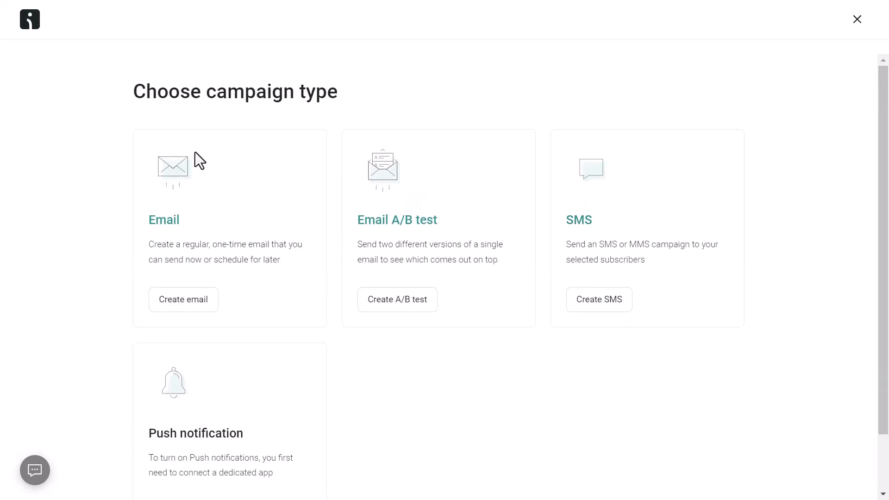
pyautogui.click(175, 307)
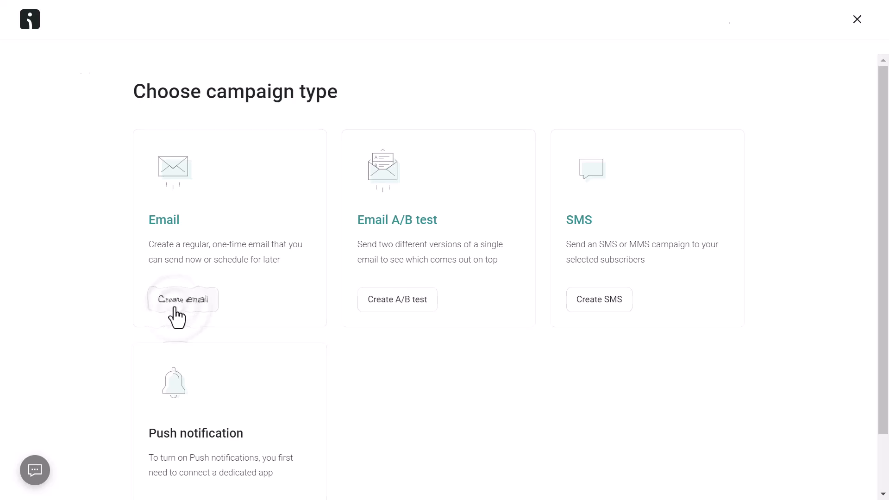
# Generate subject ideas for 'Free shipping' and apply 'Limited time offer: Free shipping on all orders'
pyautogui.click(97, 153)
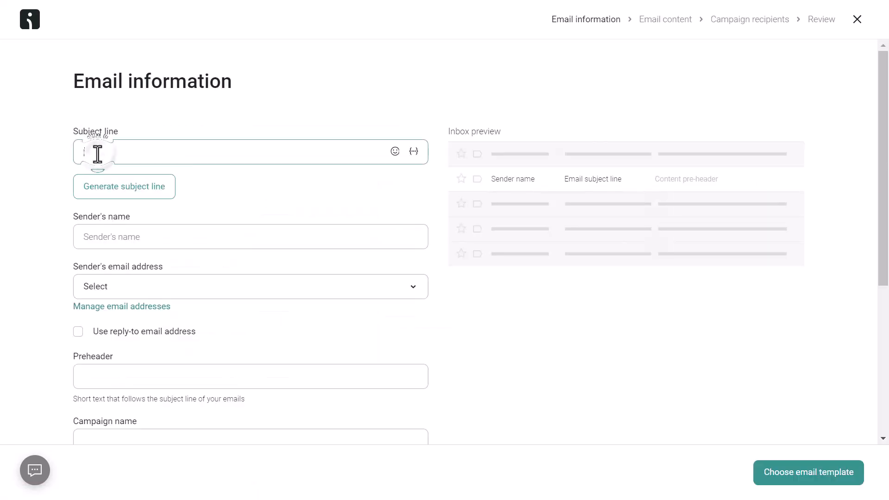
pyautogui.click(119, 197)
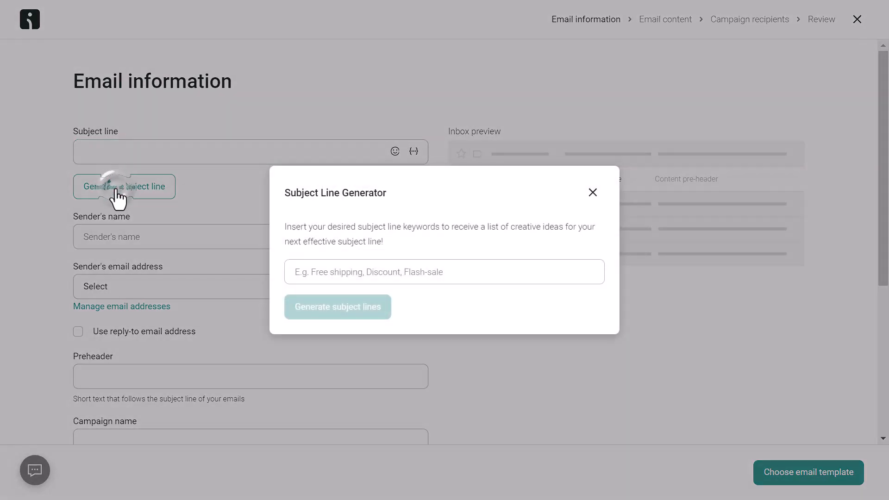
pyautogui.click(341, 273)
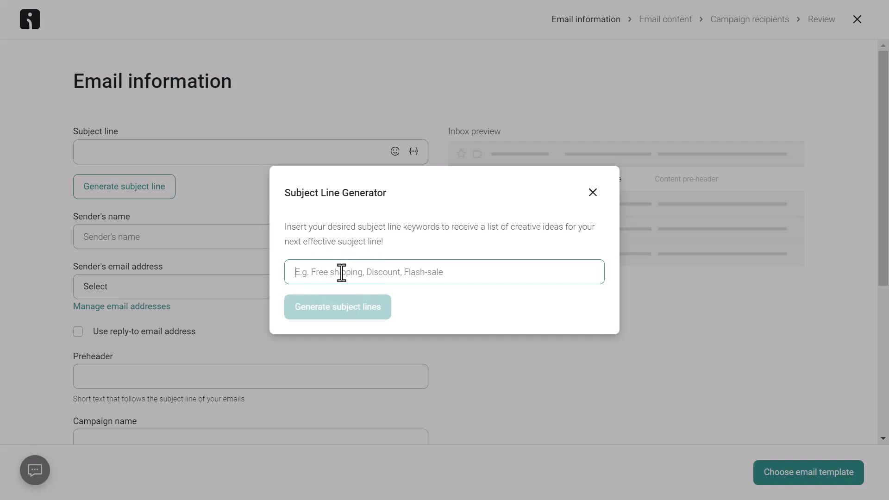
pyautogui.write('Fre')
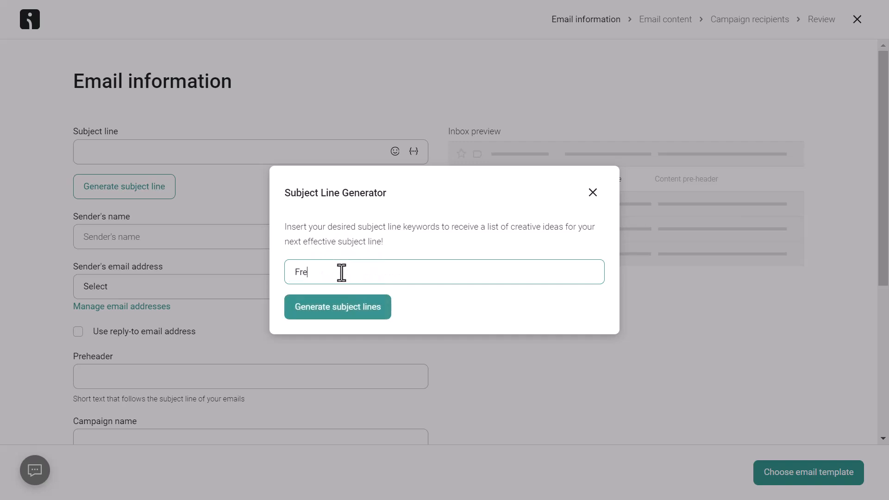
pyautogui.write('e shipping')
pyautogui.click(340, 309)
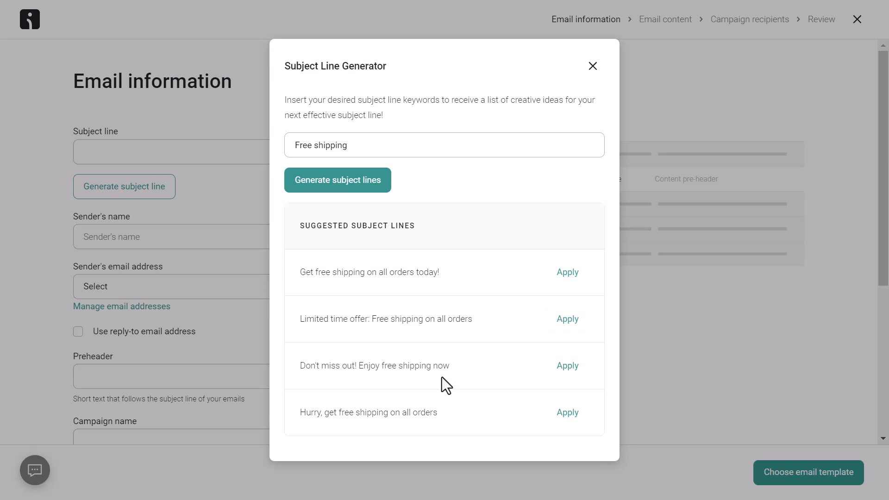
pyautogui.click(567, 319)
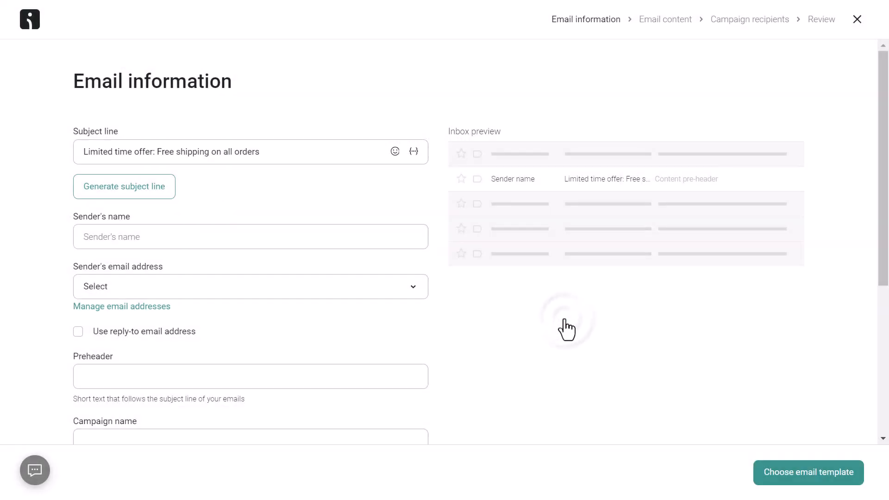
# Enter the sender name and send from the Shared Omnisend Email address
pyautogui.click(112, 232)
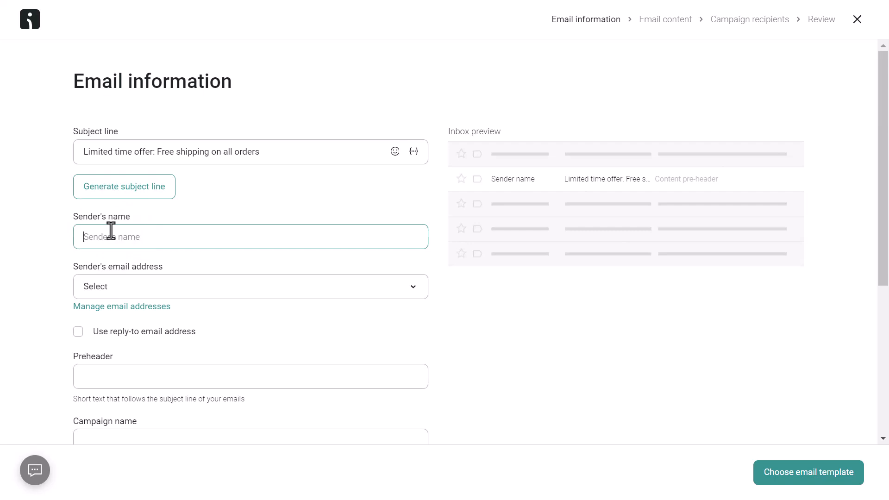
pyautogui.write('Daps')
pyautogui.click(143, 291)
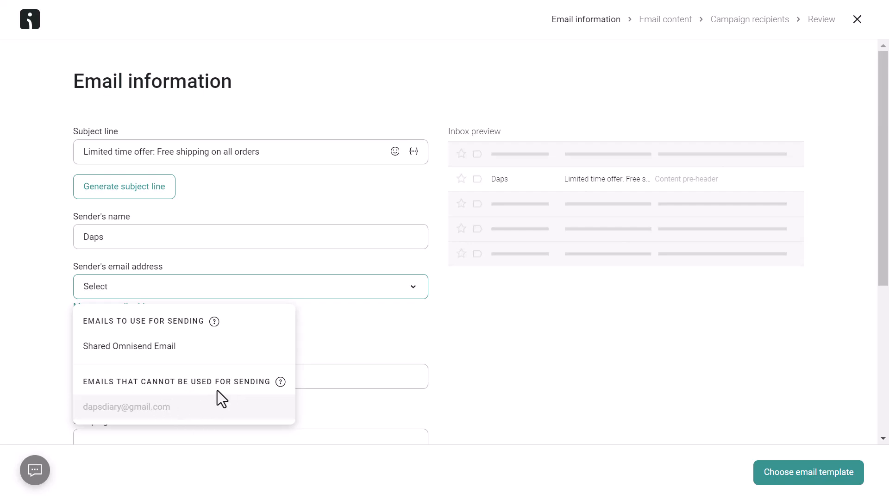
pyautogui.click(177, 351)
# Enable a separate reply-to address and set it to the verified email
pyautogui.scroll(-3, 338, 301)
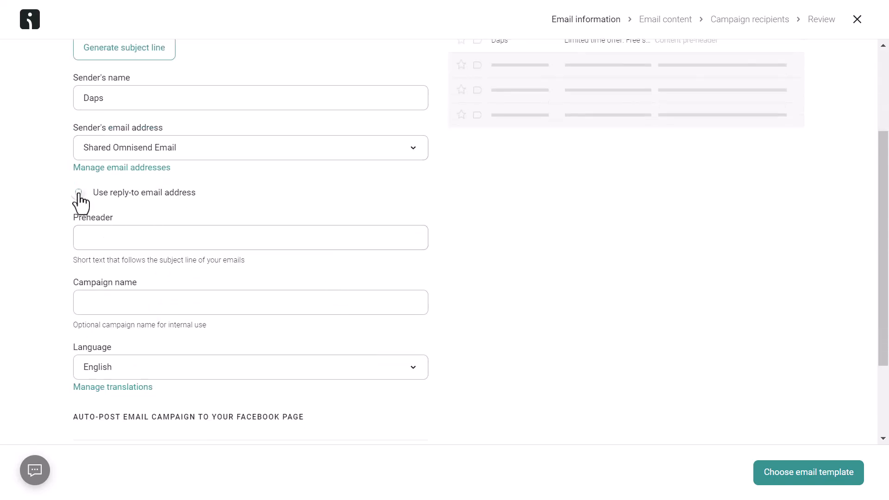
pyautogui.click(78, 193)
pyautogui.click(199, 214)
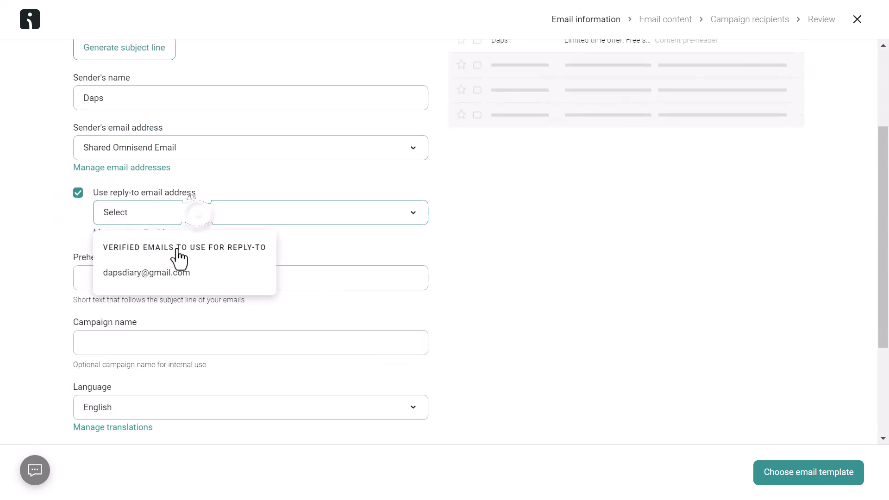
pyautogui.click(165, 272)
# Copy the subject line text into the Preheader field
pyautogui.scroll(2, 123, 284)
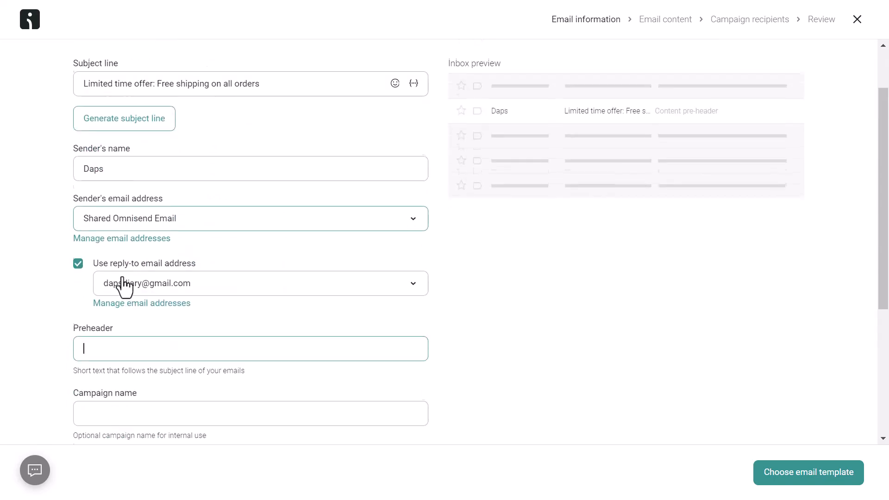
pyautogui.scroll(1, 209, 317)
pyautogui.moveTo(285, 154); pyautogui.dragTo(82, 150)
pyautogui.rightClick(146, 157)
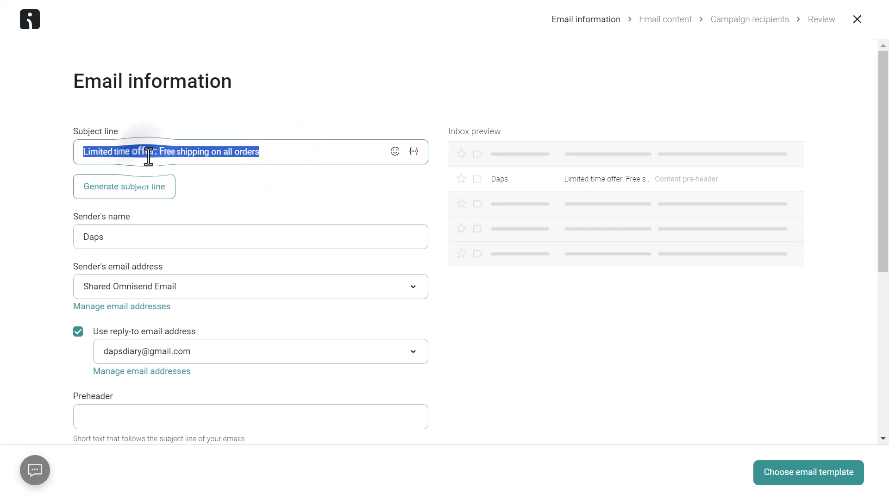
pyautogui.click(185, 229)
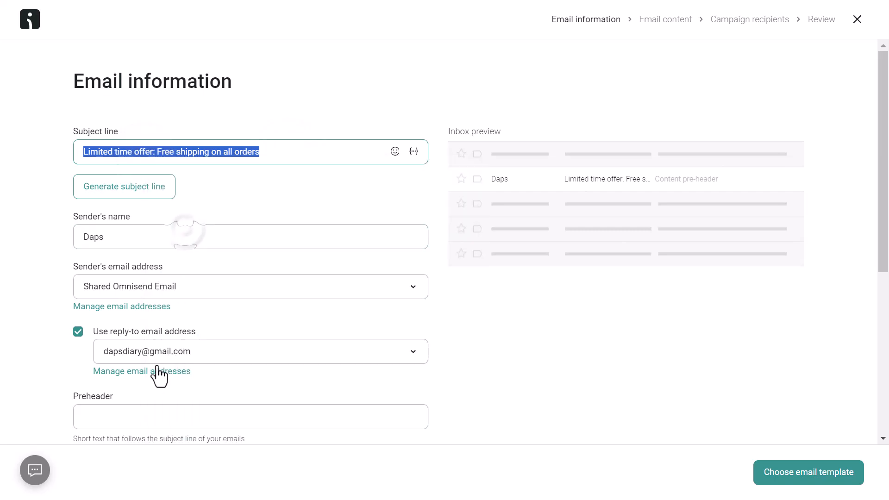
pyautogui.click(121, 411)
pyautogui.hotkey('ctrl', 'v')
# Name the campaign 'Free shipping' and continue to the template gallery
pyautogui.scroll(-5, 200, 397)
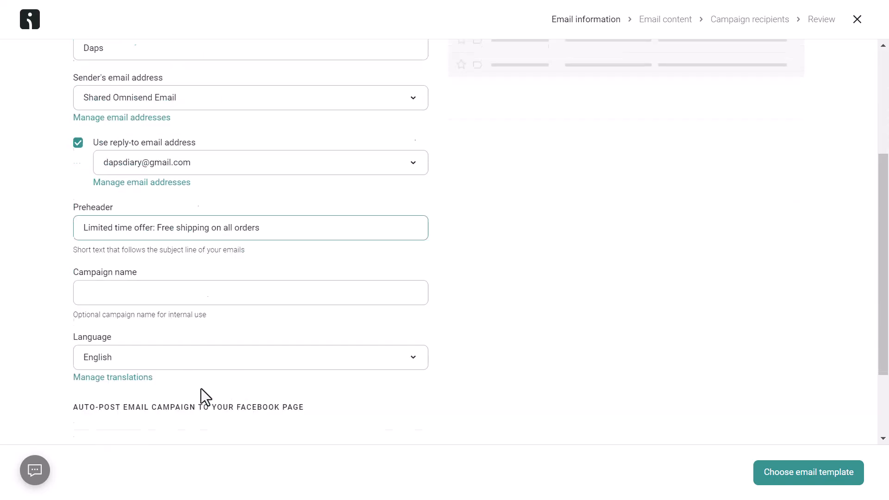
pyautogui.click(125, 276)
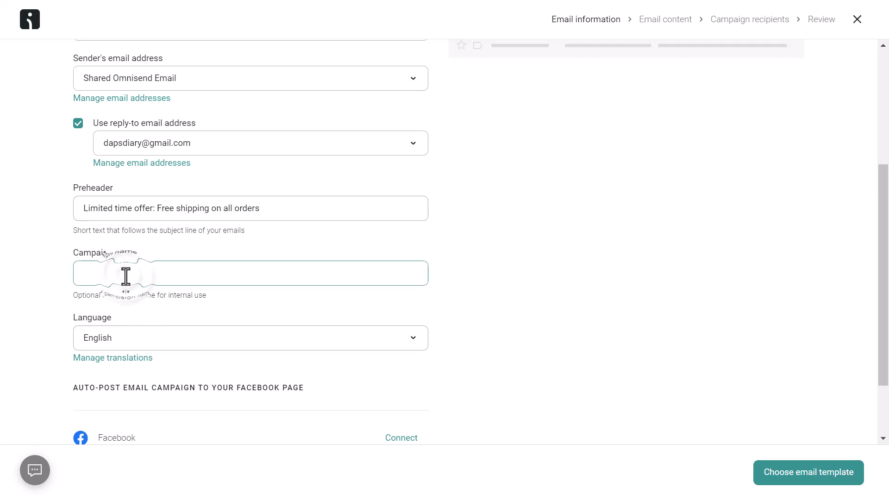
pyautogui.write('Free shipping')
pyautogui.scroll(-2, 212, 272)
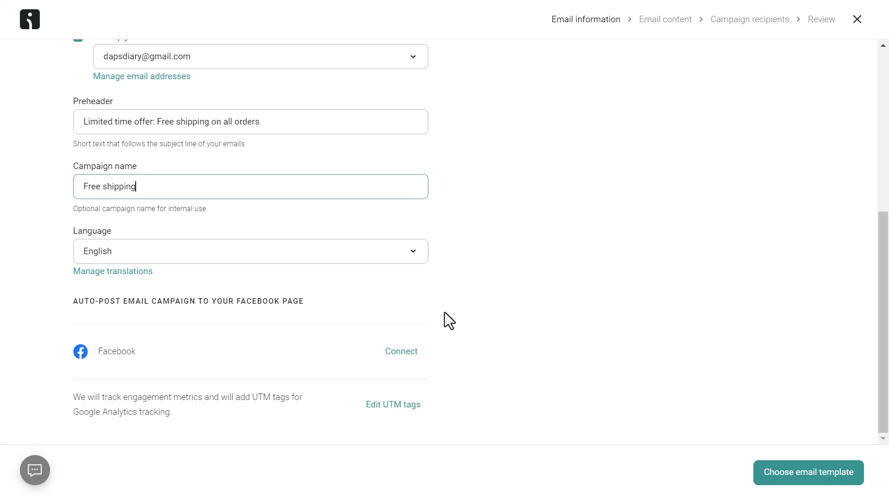
pyautogui.click(814, 476)
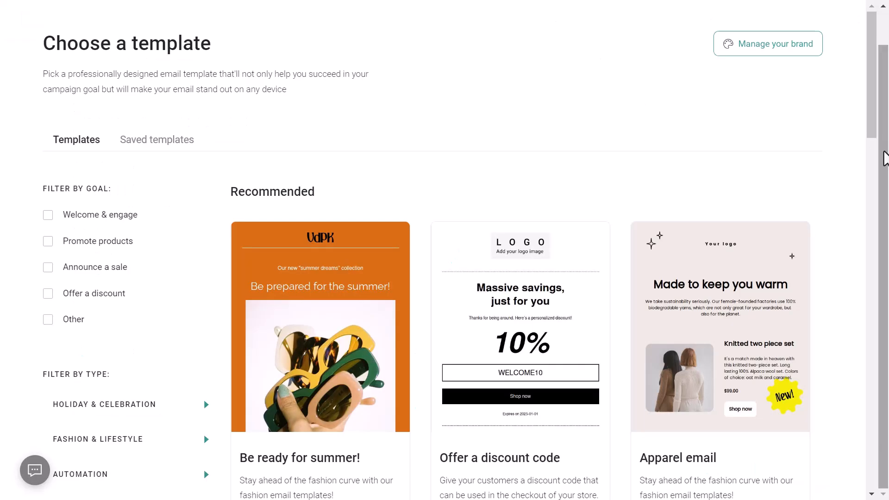
# Filter templates by the Offer a discount goal and use the 'Offer a discount code' template
pyautogui.scroll(-8, 482, 204)
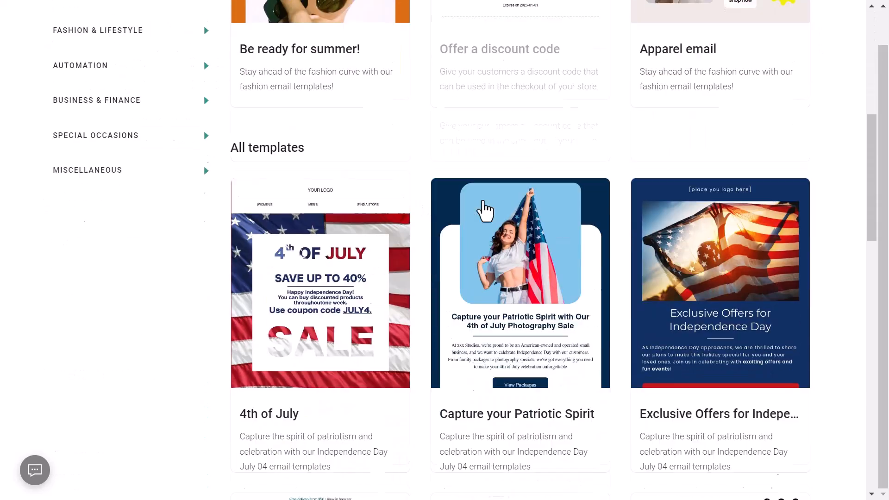
pyautogui.scroll(-18, 648, 280)
pyautogui.scroll(-10, 649, 280)
pyautogui.scroll(20, 650, 281)
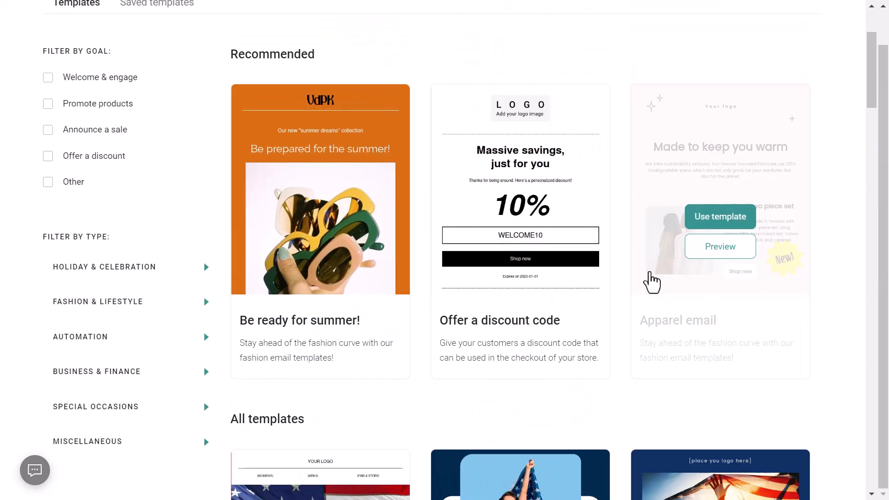
pyautogui.scroll(2, 650, 280)
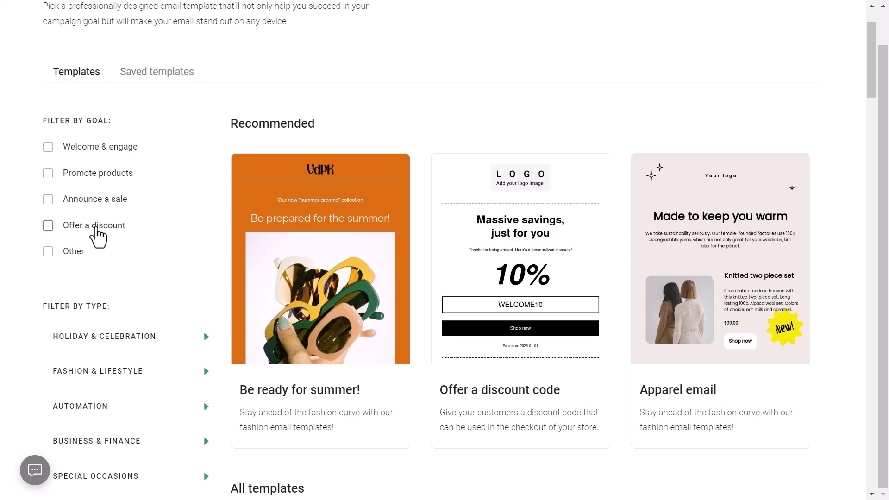
pyautogui.click(46, 229)
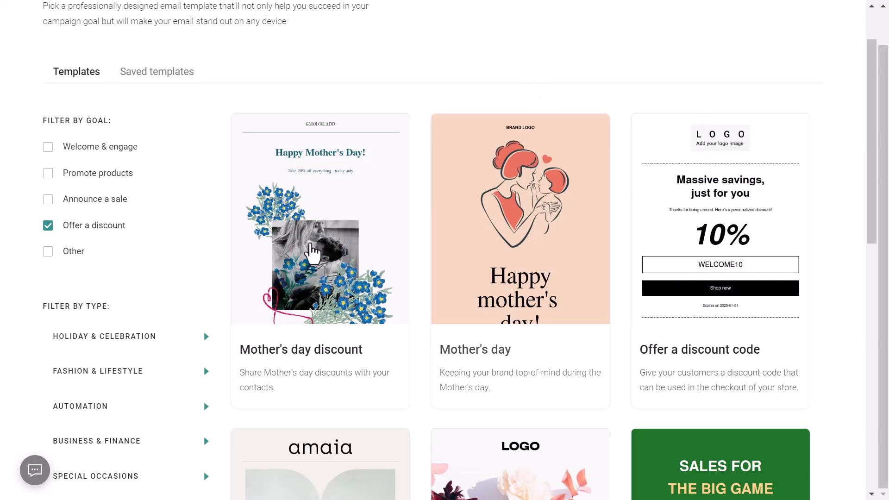
pyautogui.scroll(-5, 751, 232)
pyautogui.scroll(4, 752, 233)
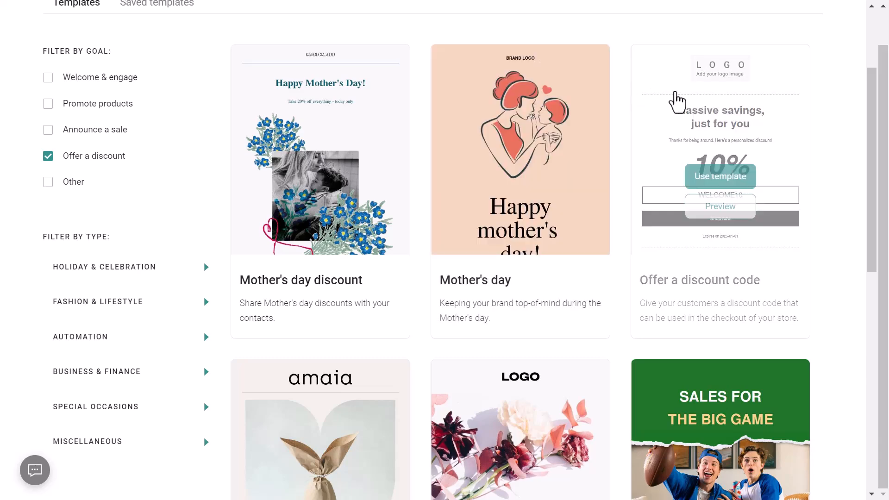
pyautogui.click(729, 171)
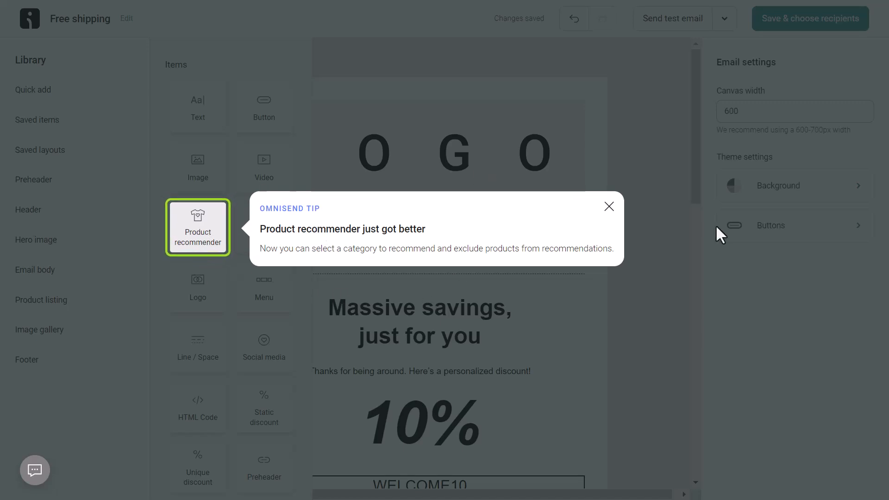
# Dismiss the recommender tip and move the candle listing up, then back below 'Check out crowd favourites'
pyautogui.click(608, 207)
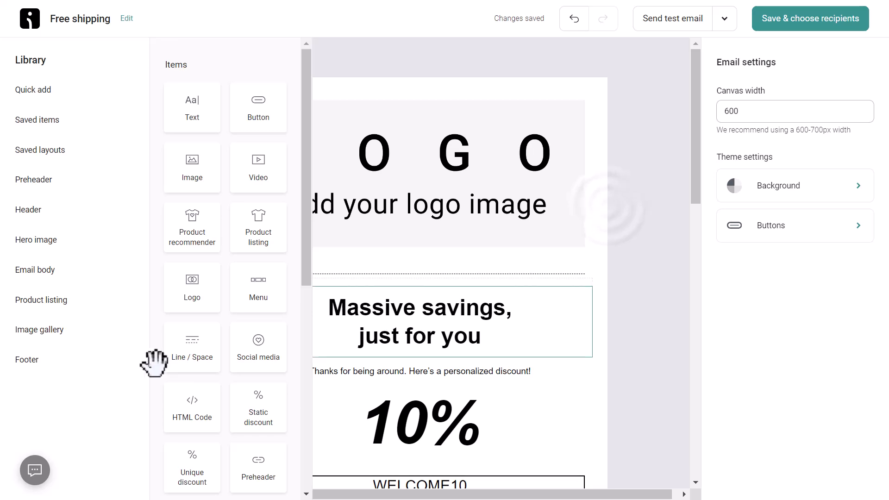
pyautogui.scroll(-10, 645, 161)
pyautogui.scroll(-3, 645, 161)
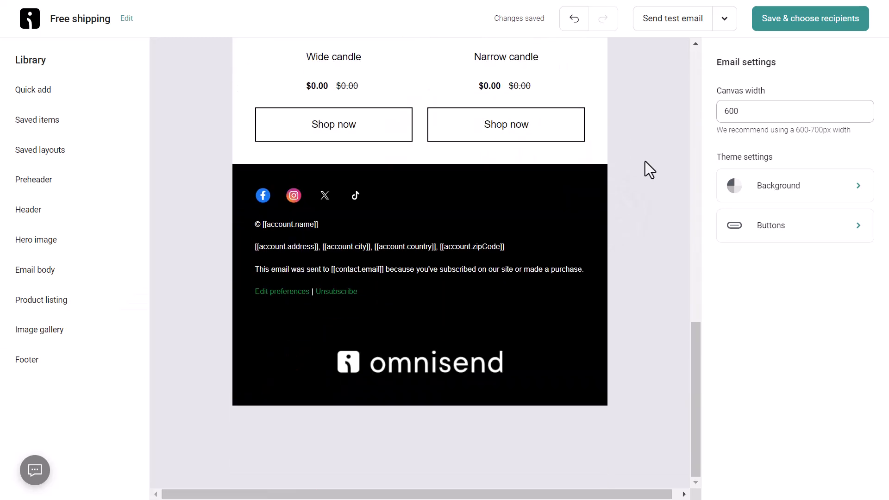
pyautogui.scroll(15, 645, 161)
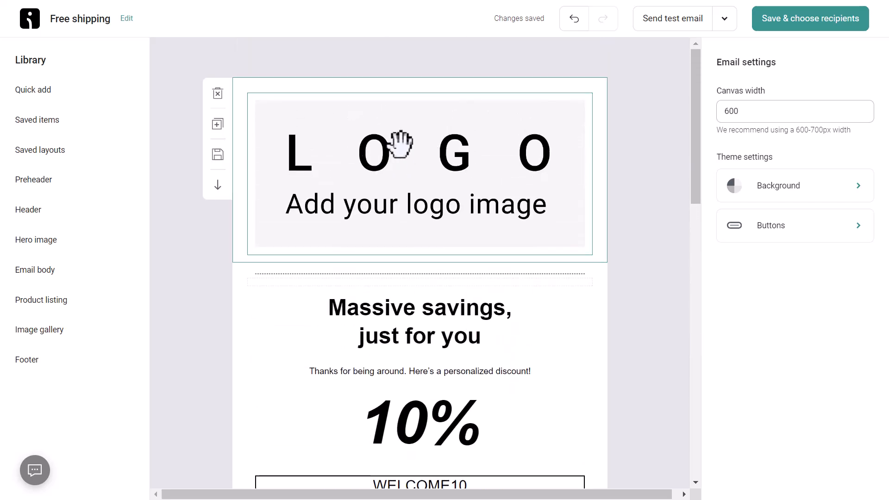
pyautogui.scroll(-3, 439, 158)
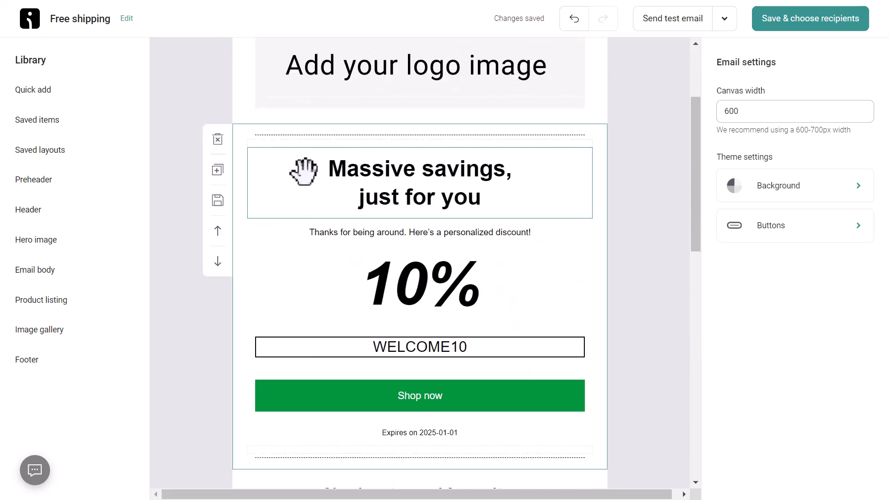
pyautogui.scroll(-3, 528, 198)
pyautogui.scroll(-5, 557, 135)
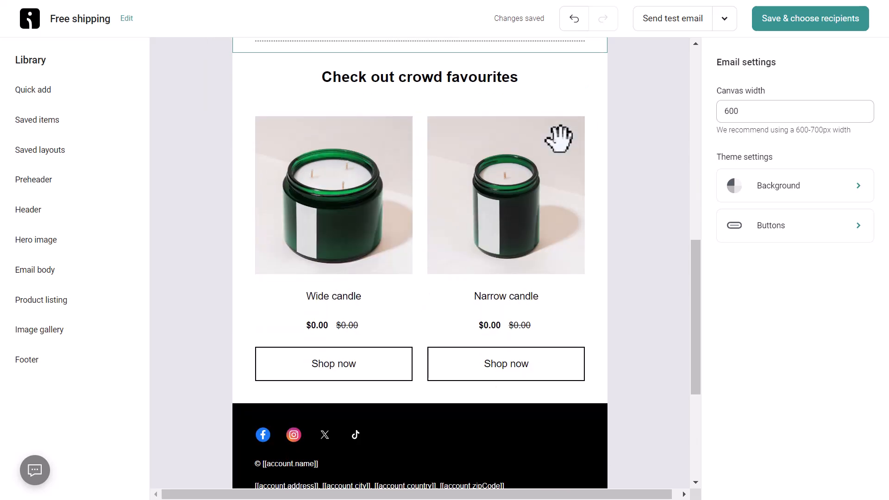
pyautogui.scroll(4, 558, 134)
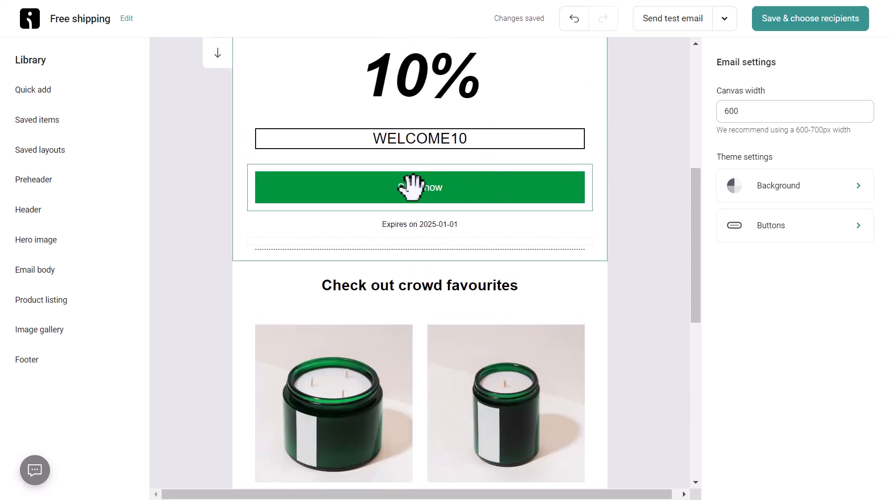
pyautogui.scroll(-4, 556, 242)
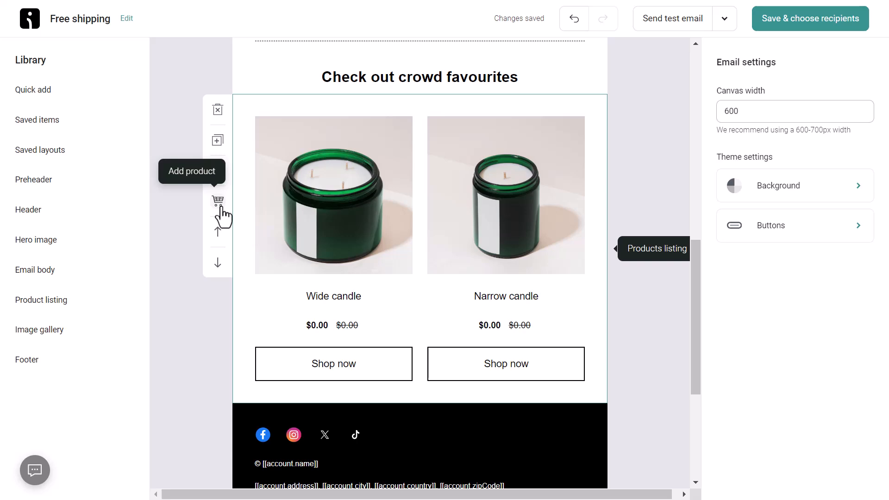
pyautogui.click(217, 231)
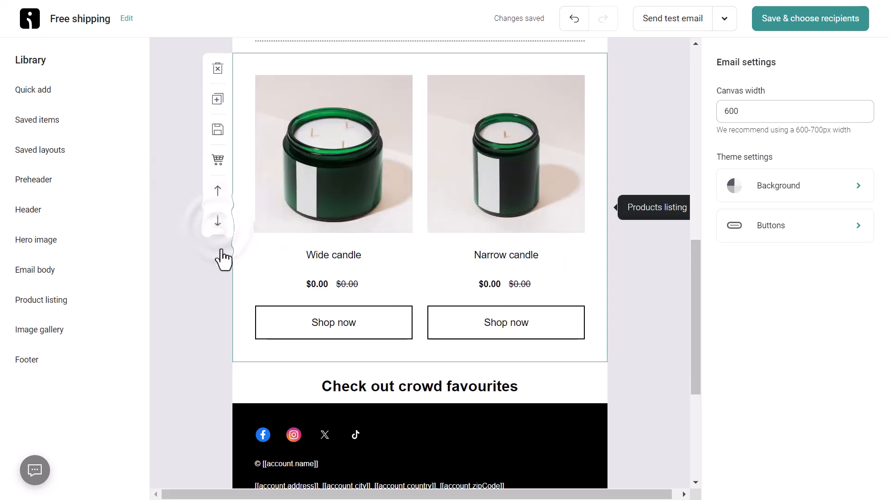
pyautogui.click(218, 222)
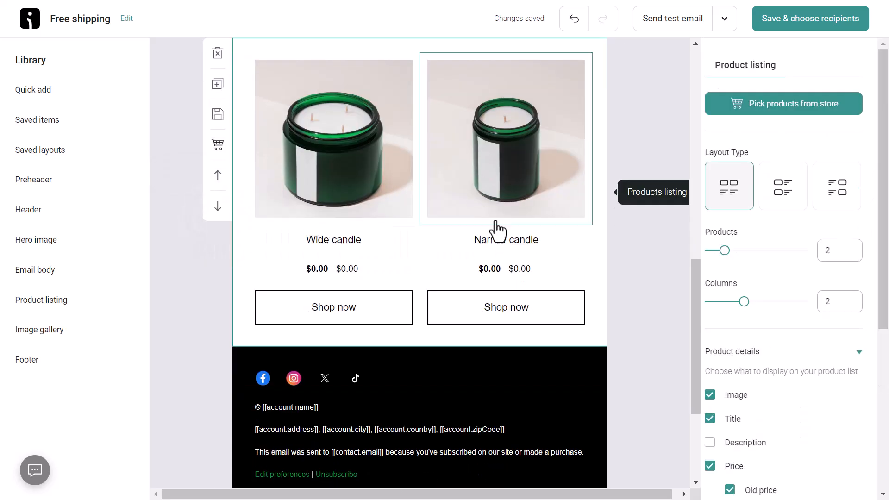
pyautogui.scroll(5, 470, 129)
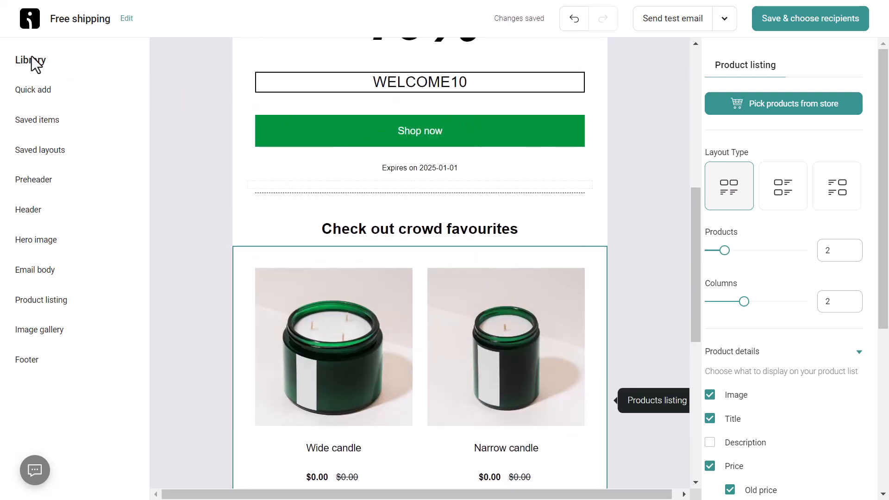
# Add a Product recommender above the crowd favourites heading, keeping the image-over-text grid layout
pyautogui.click(34, 89)
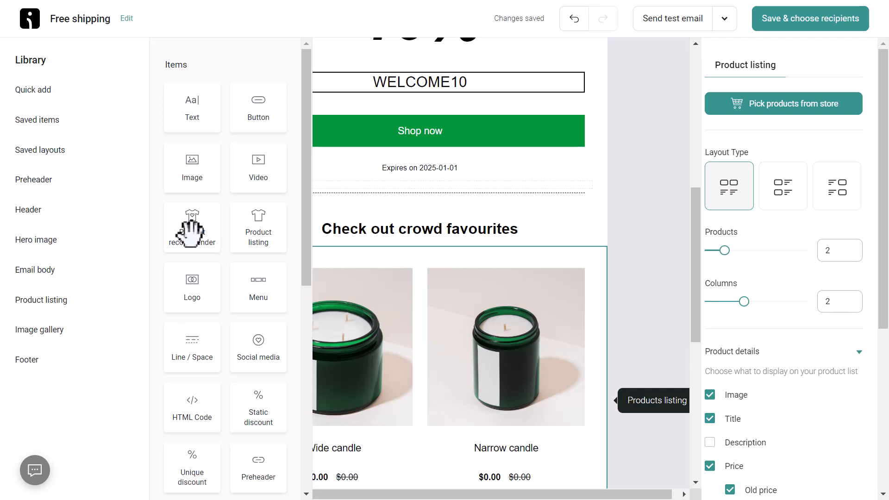
pyautogui.moveTo(192, 229); pyautogui.dragTo(376, 218)
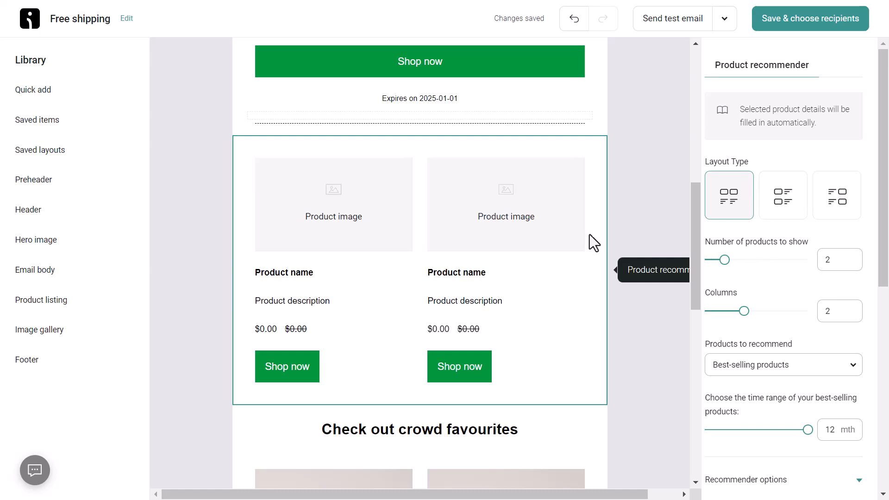
pyautogui.click(786, 203)
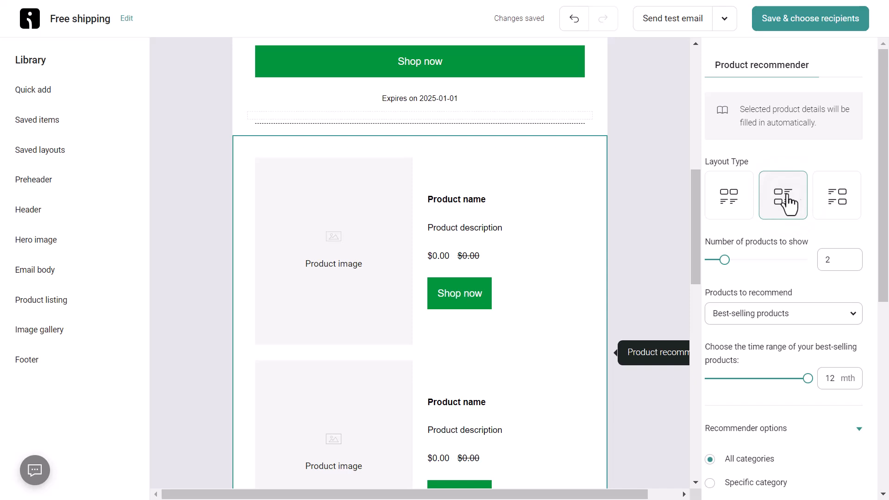
pyautogui.click(833, 199)
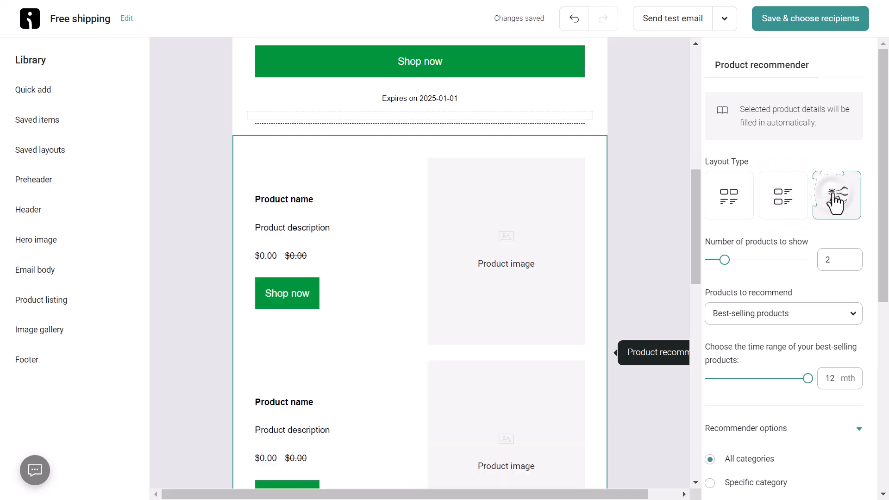
pyautogui.click(725, 202)
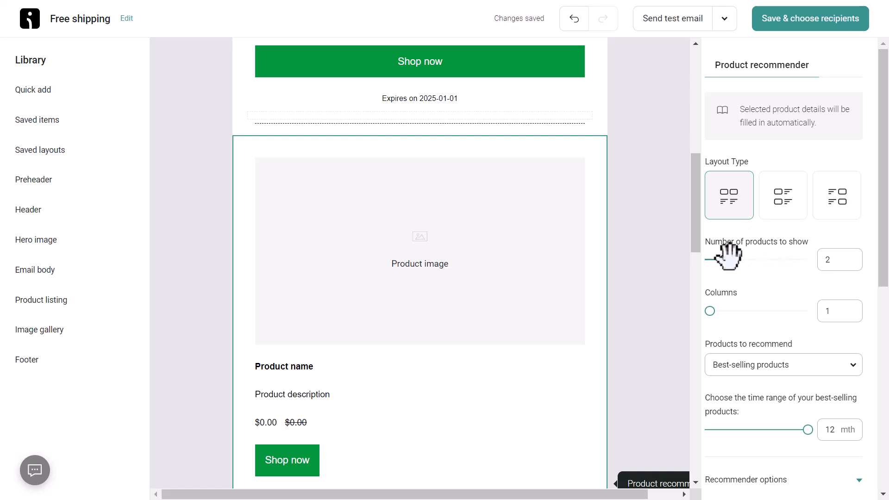
# Set the recommender to show 4 products in 2 columns
pyautogui.moveTo(726, 259); pyautogui.dragTo(746, 262)
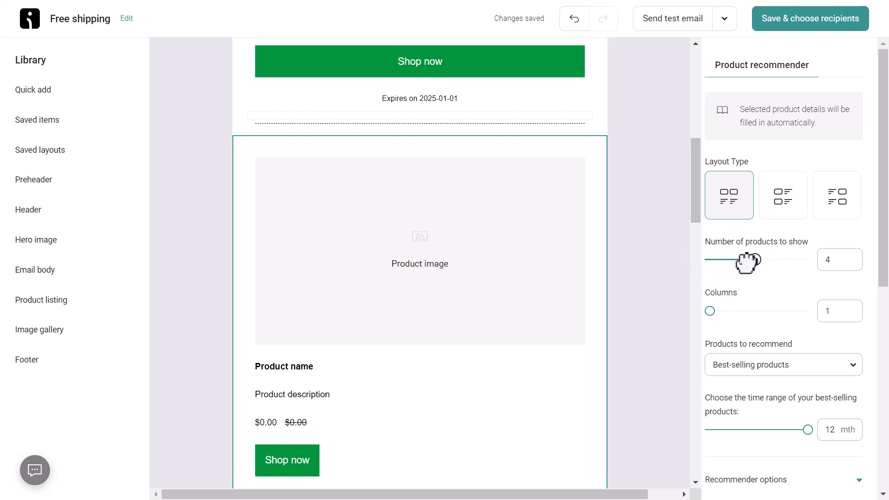
pyautogui.moveTo(710, 311); pyautogui.dragTo(738, 312)
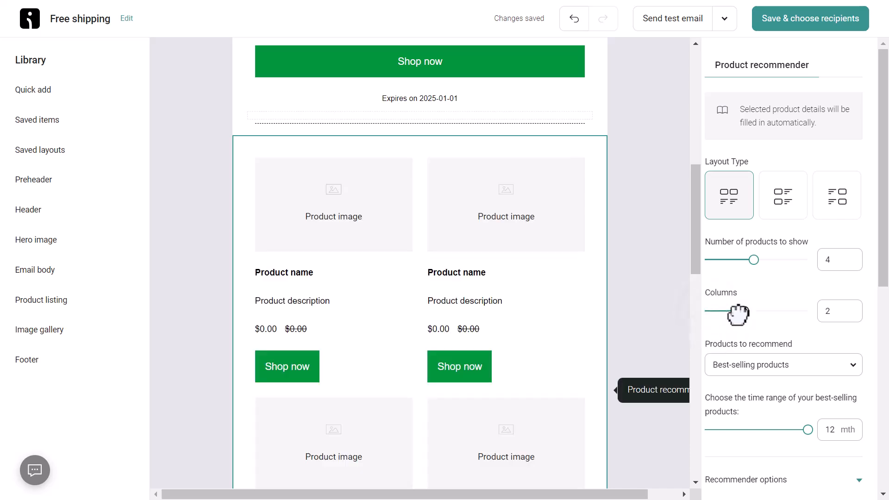
pyautogui.scroll(-3, 324, 287)
pyautogui.scroll(3, 338, 273)
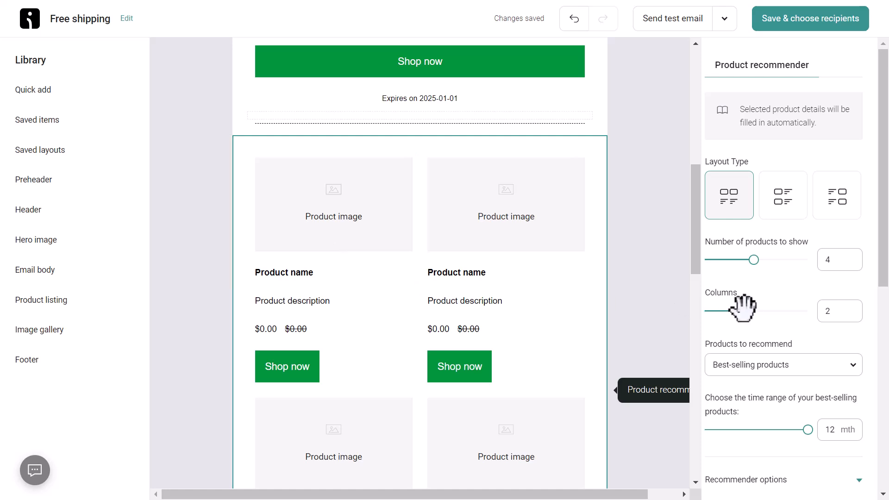
pyautogui.moveTo(745, 313); pyautogui.dragTo(789, 311)
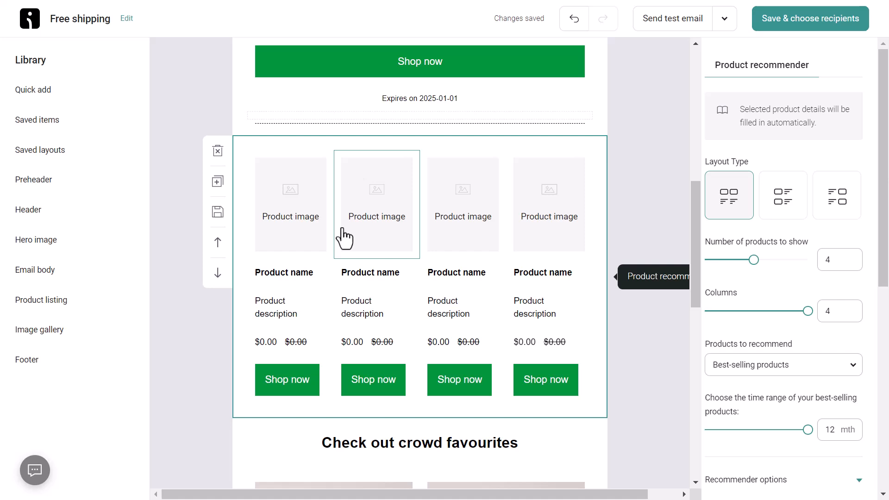
pyautogui.click(743, 310)
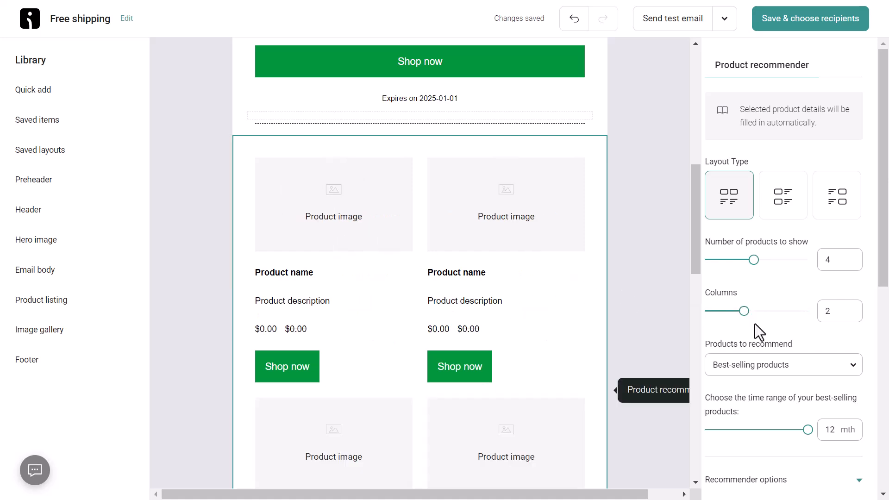
# Keep best-selling products as the recommendation source and expand Product details
pyautogui.scroll(-2, 787, 320)
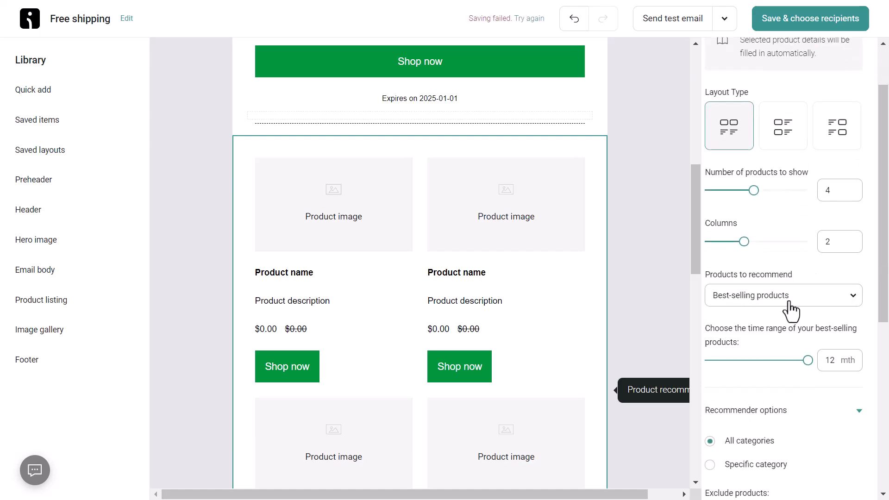
pyautogui.click(772, 298)
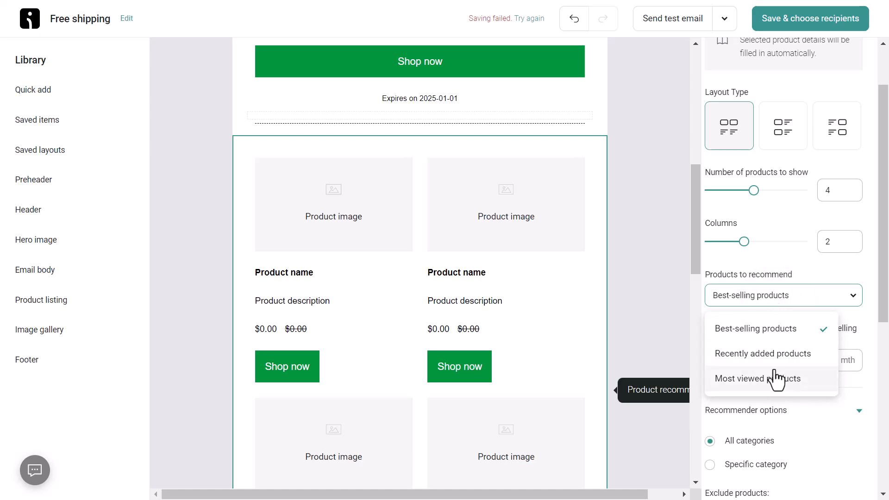
pyautogui.click(779, 293)
pyautogui.scroll(-5, 779, 282)
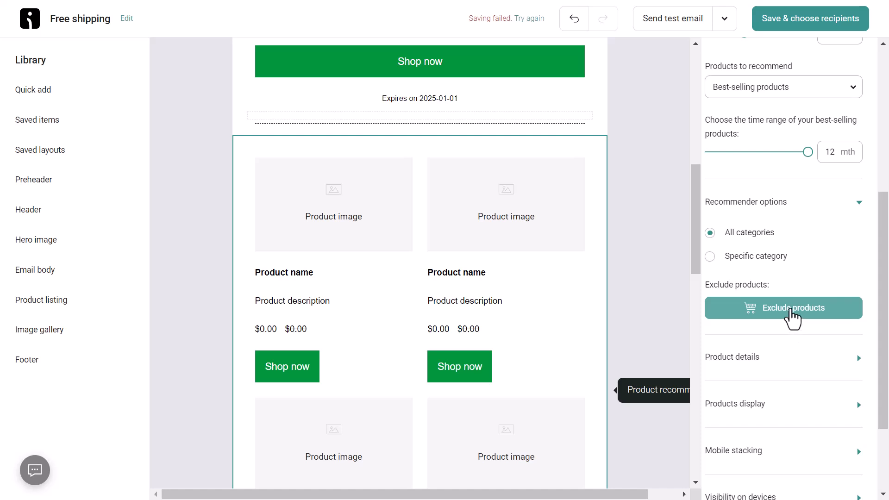
pyautogui.scroll(-3, 792, 315)
pyautogui.click(757, 243)
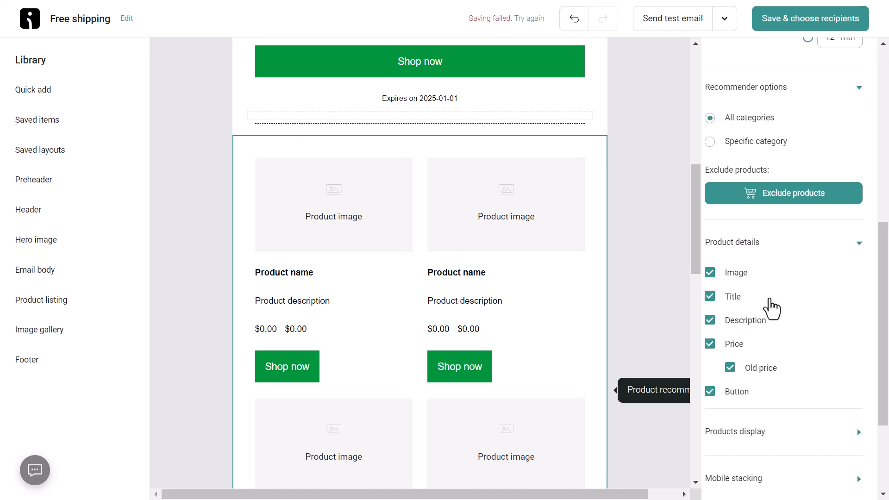
# Hide product descriptions and prices in the recommender
pyautogui.moveTo(595, 276)
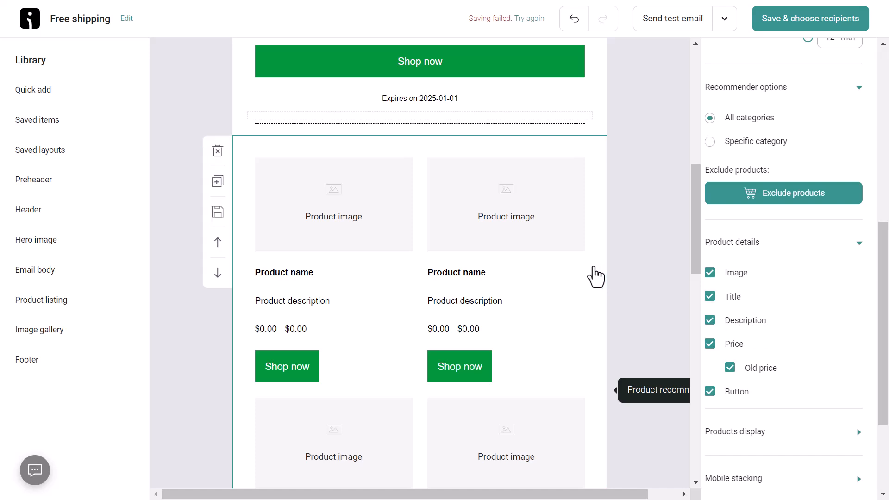
pyautogui.click(710, 321)
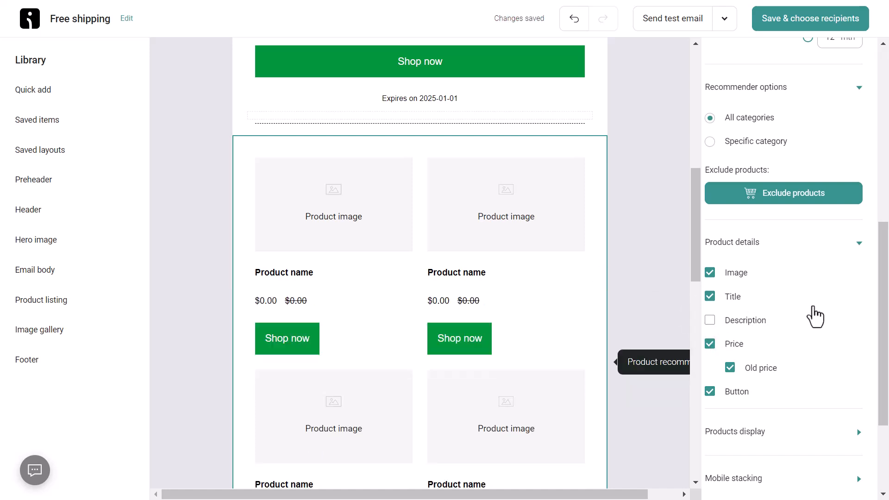
pyautogui.click(714, 345)
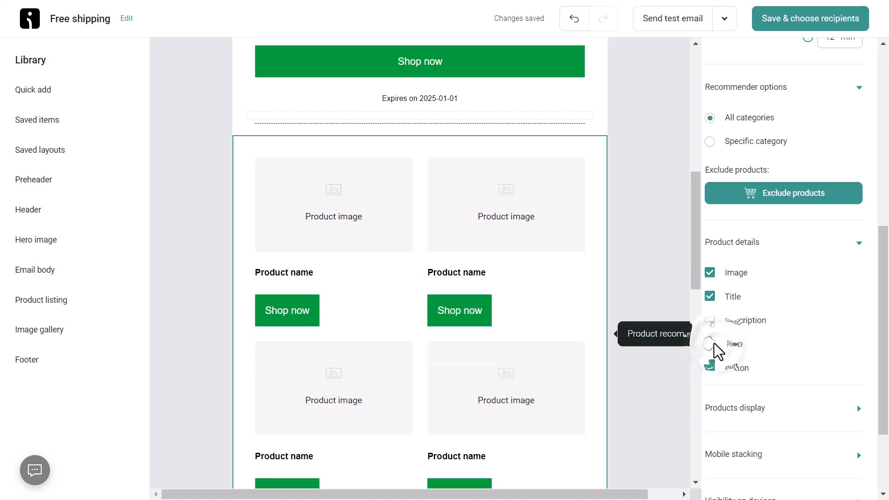
pyautogui.scroll(-3, 824, 336)
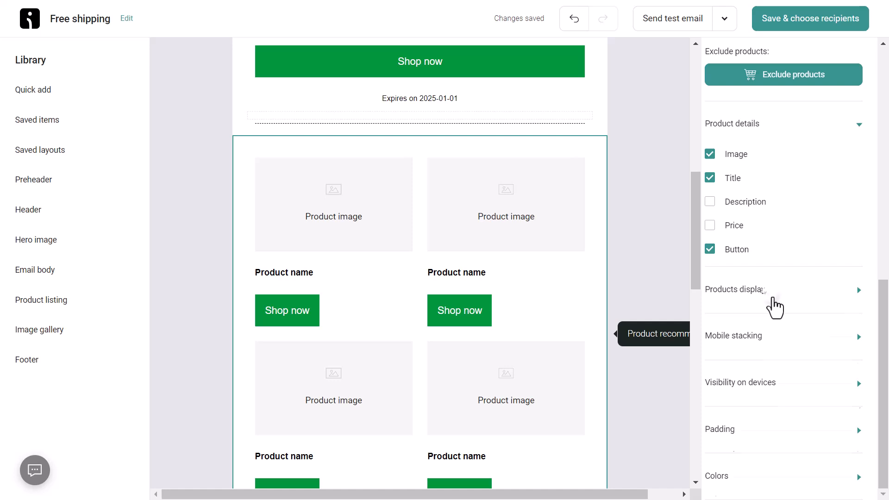
# Expand the Products display, Mobile stacking and Visibility on devices settings to review them
pyautogui.click(770, 292)
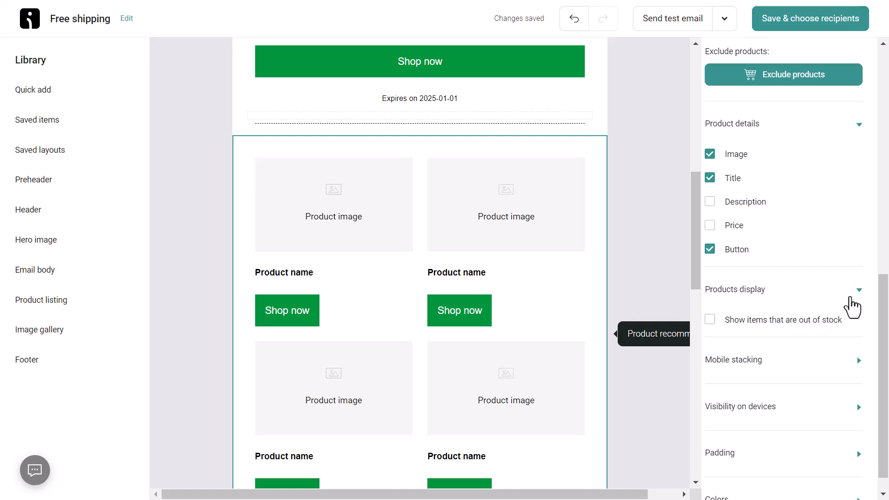
pyautogui.click(781, 361)
pyautogui.scroll(-1, 769, 359)
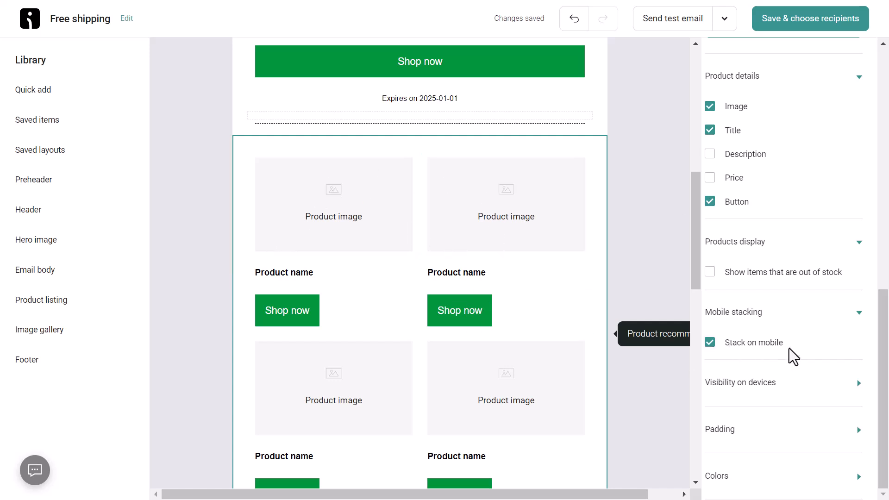
pyautogui.click(770, 383)
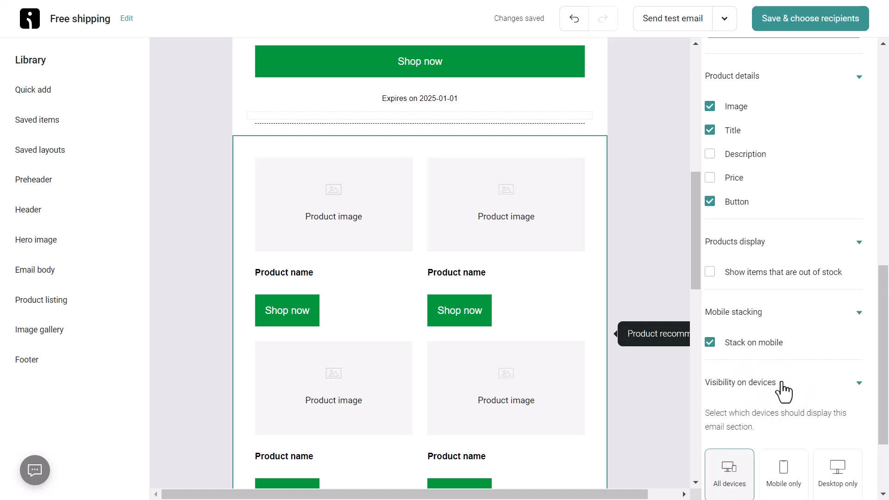
pyautogui.scroll(-3, 782, 387)
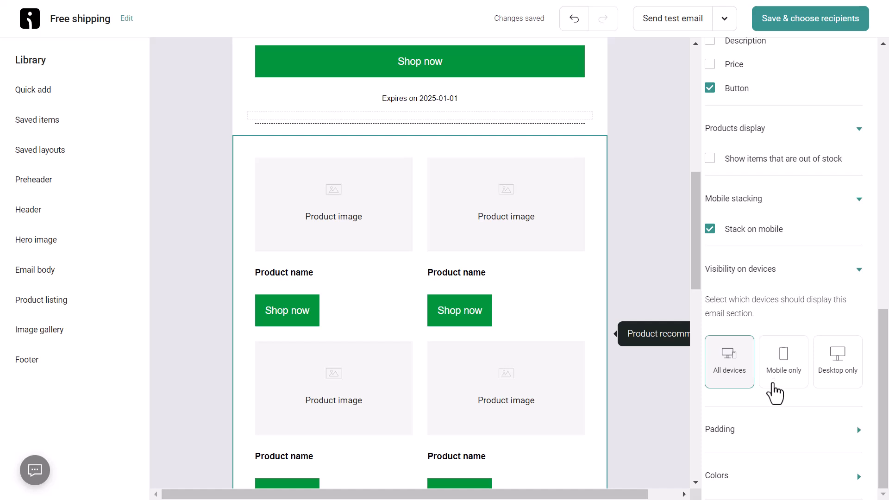
pyautogui.scroll(7, 779, 437)
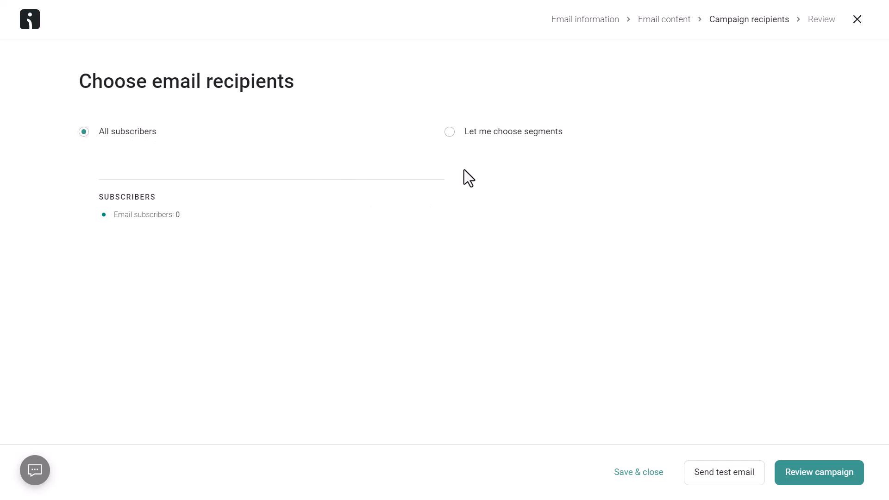
# Switch recipients to 'Let me choose segments' and check the still-empty segment list
pyautogui.click(449, 133)
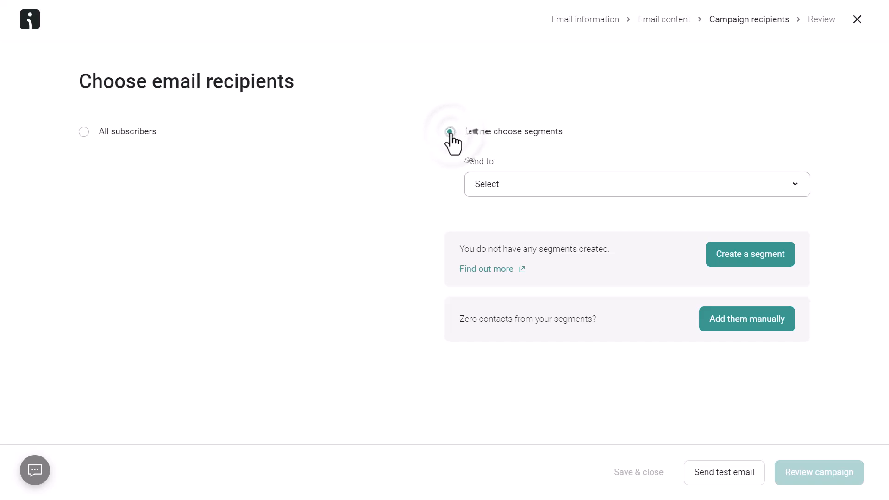
pyautogui.click(519, 186)
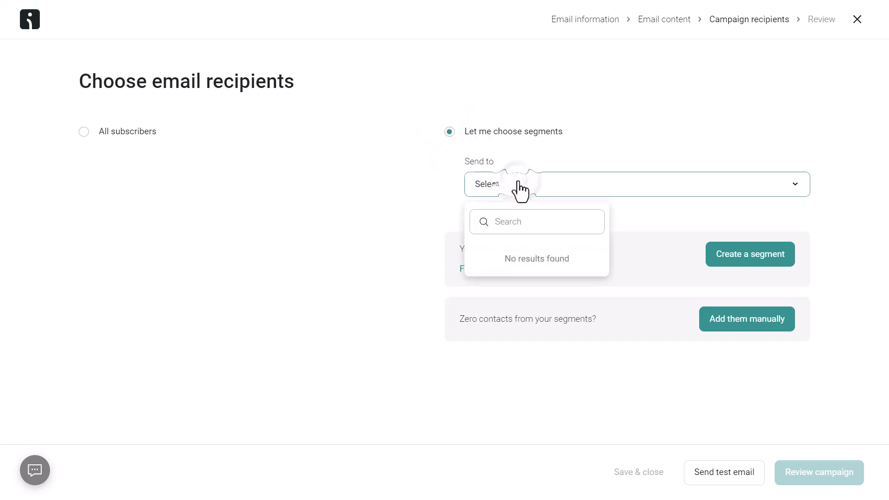
pyautogui.click(664, 199)
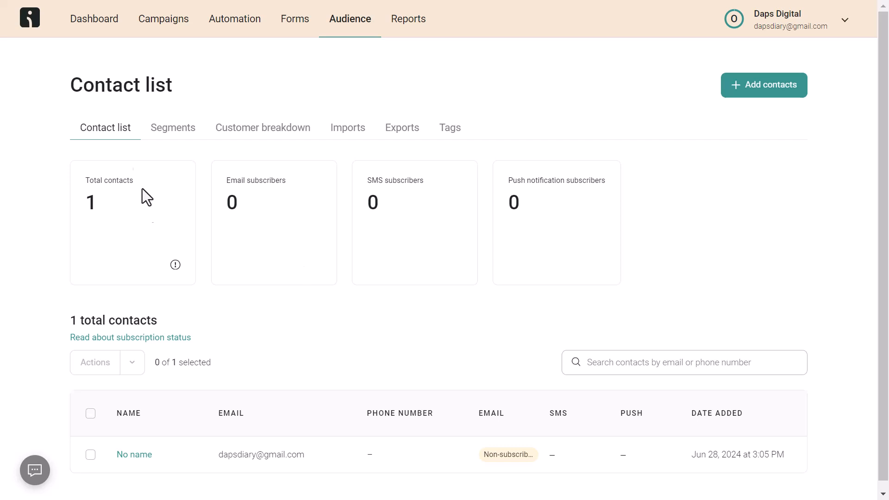
pyautogui.scroll(-1, 168, 139)
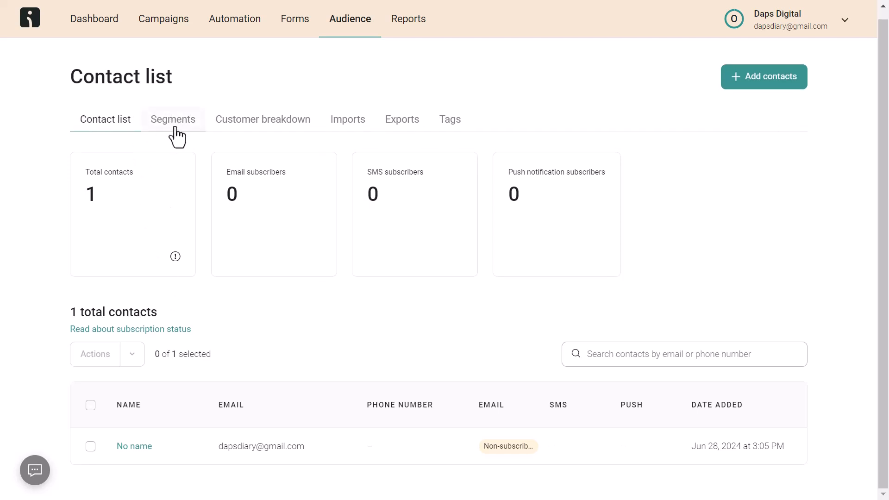
# Browse the pre-built segment templates from the Segments tab, close them, then go to Imports
pyautogui.click(176, 129)
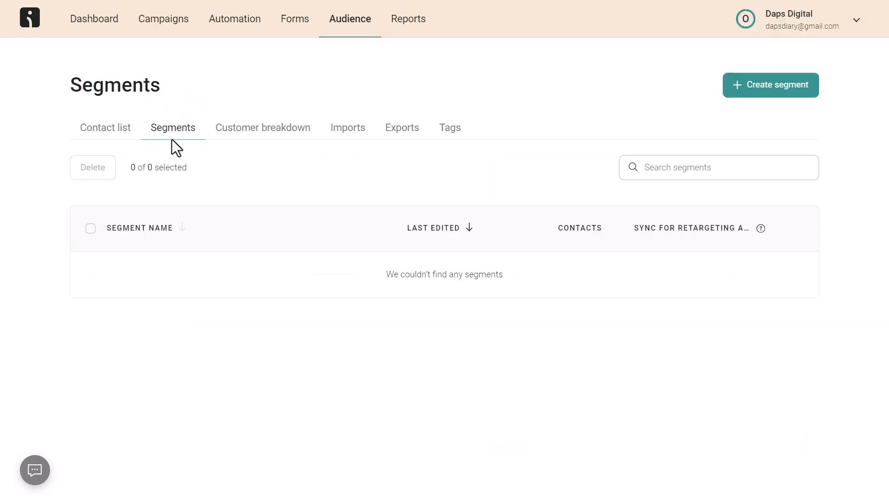
pyautogui.click(772, 87)
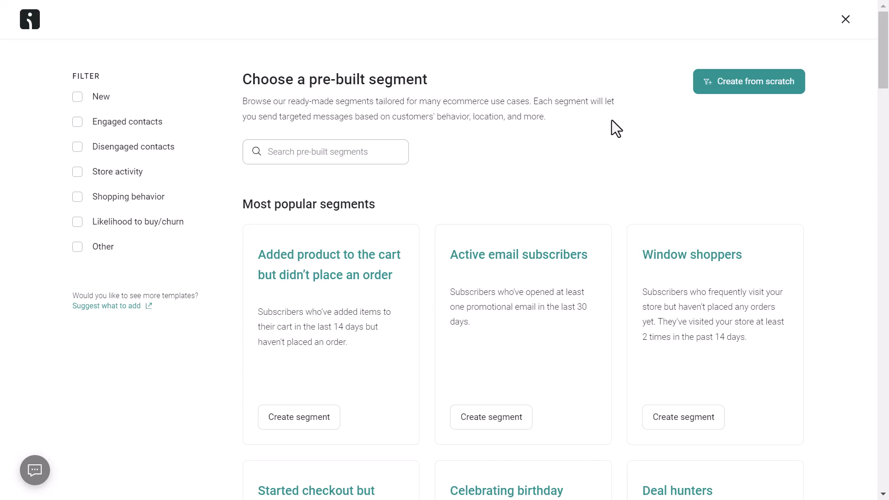
pyautogui.scroll(-3, 611, 120)
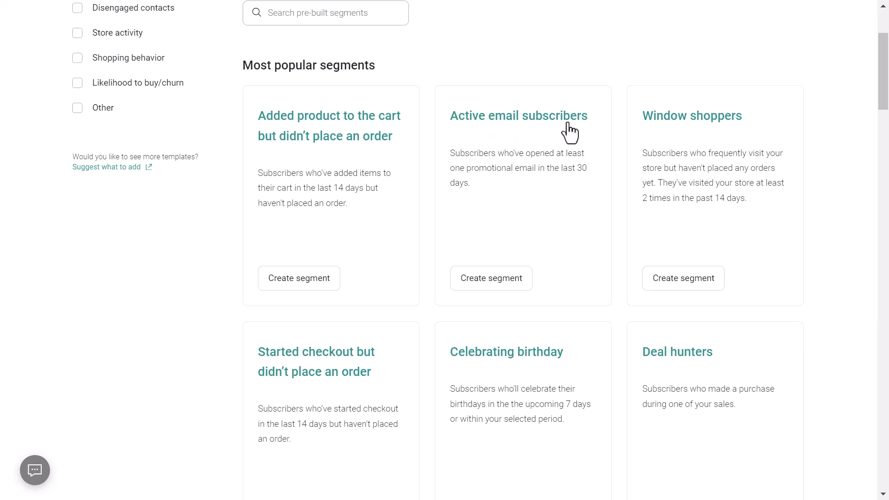
pyautogui.scroll(3, 549, 152)
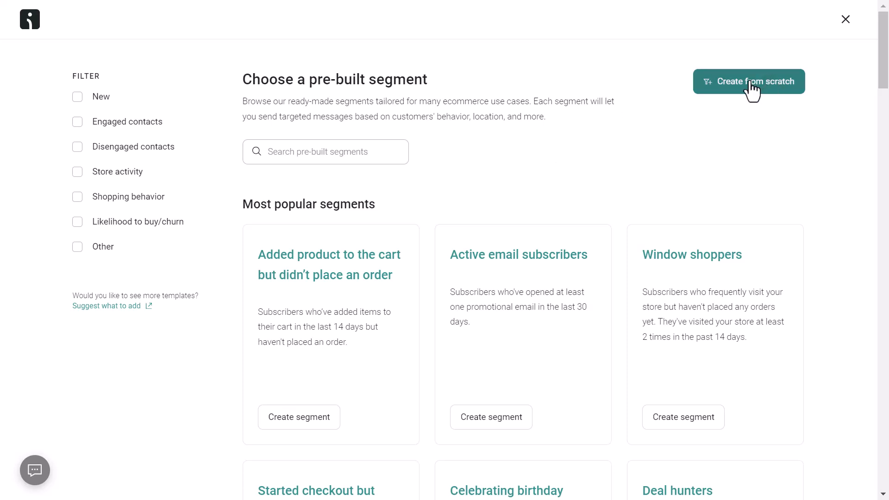
pyautogui.click(845, 19)
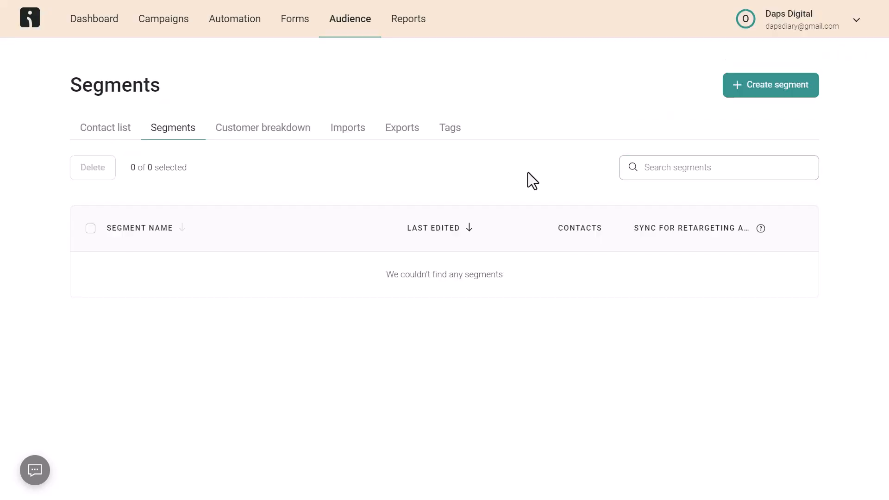
pyautogui.click(350, 128)
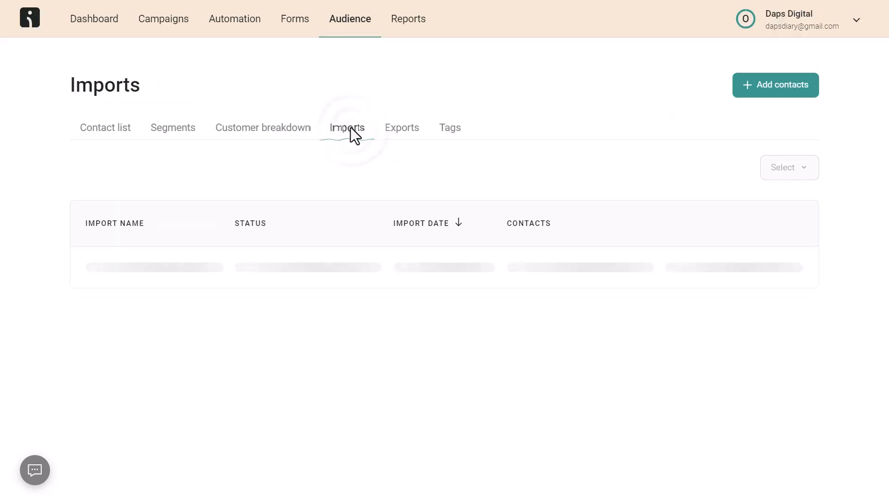
# Review the Add contacts options, then check the 500 free emails and $1.00 SMS credit
pyautogui.click(781, 92)
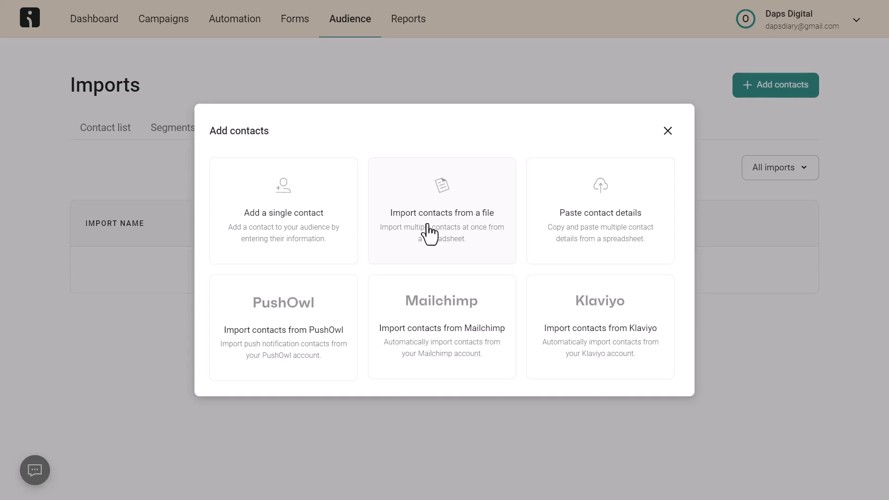
pyautogui.click(669, 134)
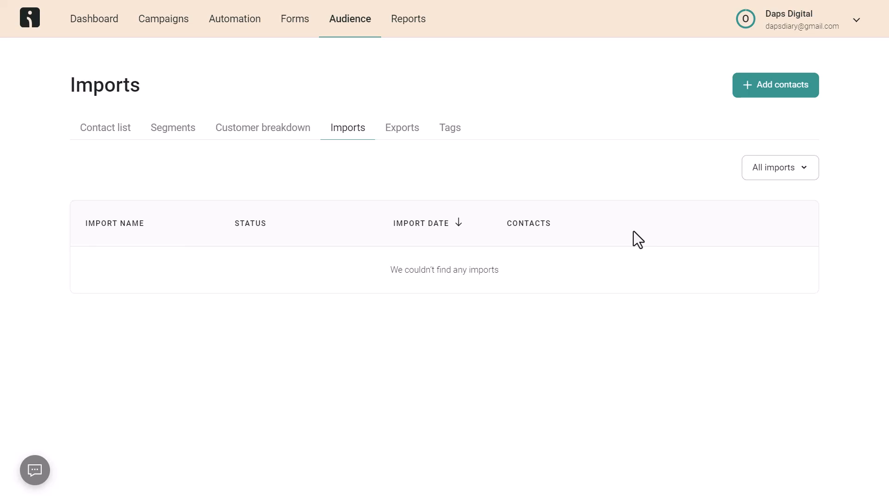
pyautogui.click(844, 28)
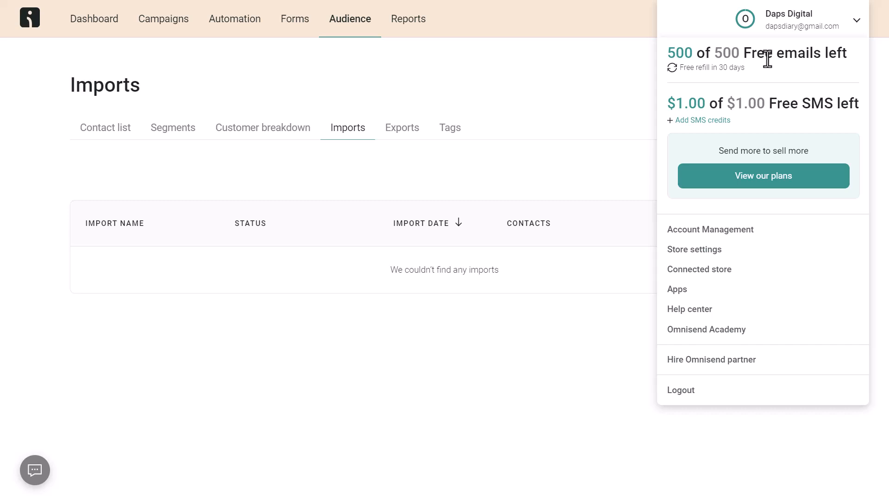
# Open the plans page and choose Pay monthly billing: $16/mo Email, $59/mo Email + SMS
pyautogui.click(768, 176)
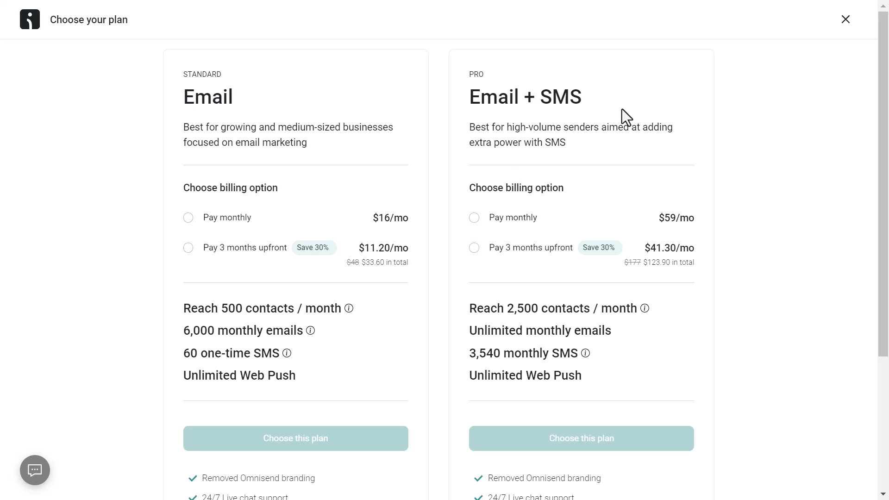
pyautogui.click(474, 218)
pyautogui.scroll(-1, 740, 239)
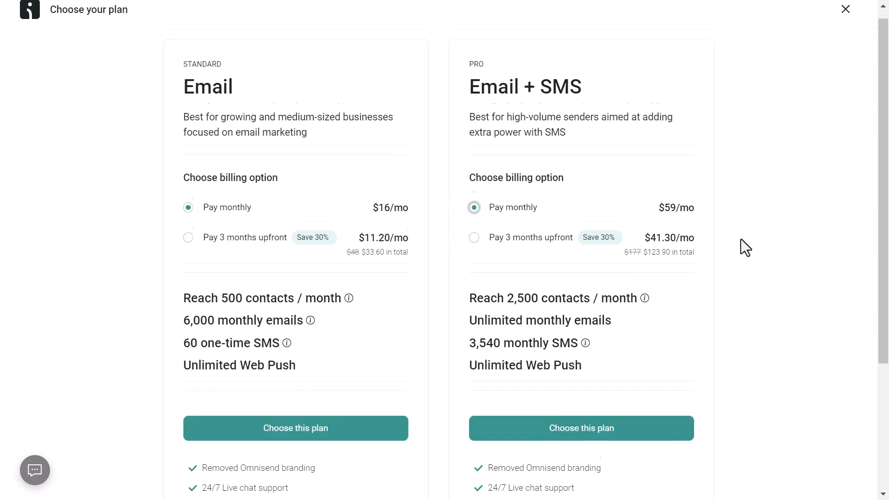
pyautogui.scroll(-4, 741, 239)
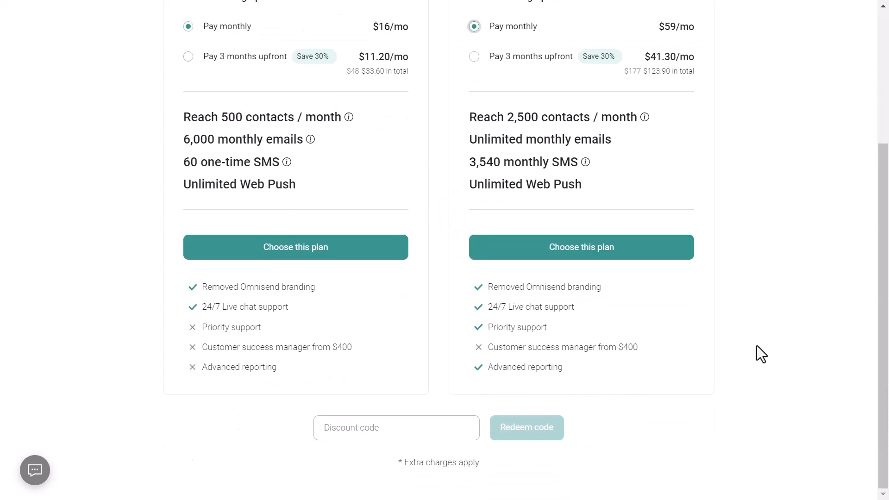
# Redeem the discount code OMNI10 on the plans page
pyautogui.click(391, 432)
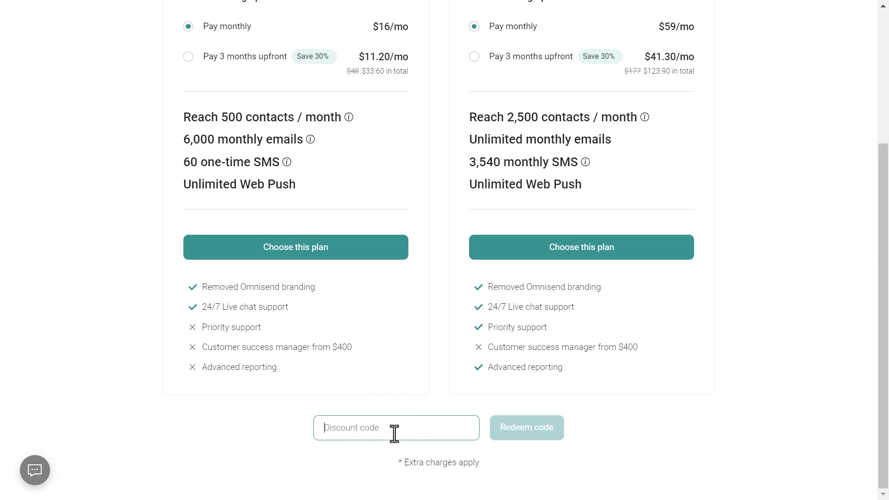
pyautogui.write('OMNI')
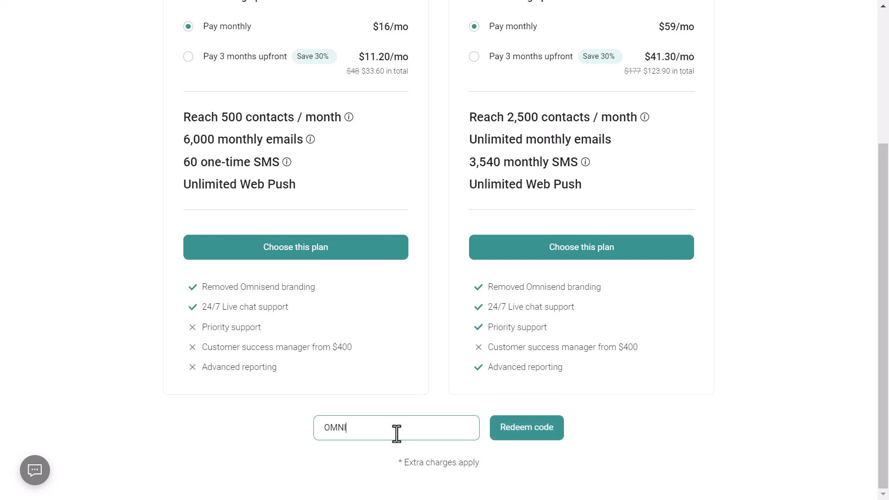
pyautogui.write('10')
pyautogui.click(521, 428)
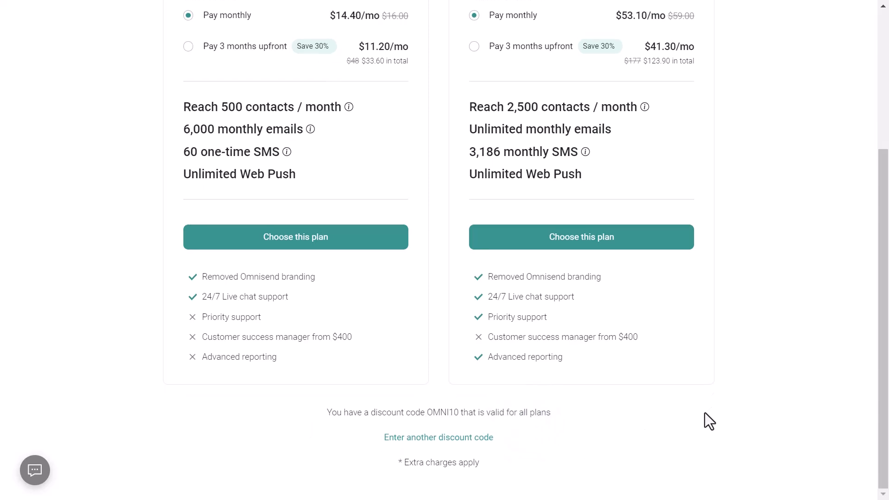
# Review the discounted prices ($14.40/mo, $53.10/mo) and close the plans page
pyautogui.scroll(3, 708, 421)
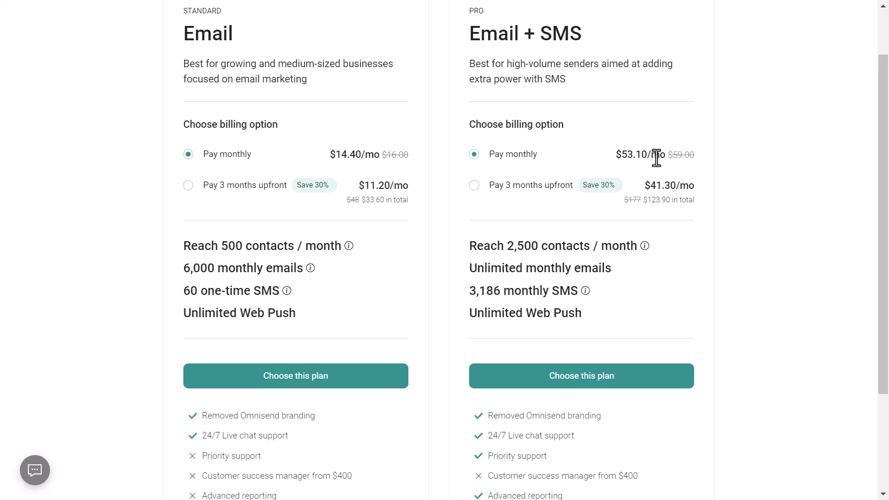
pyautogui.scroll(-2, 812, 236)
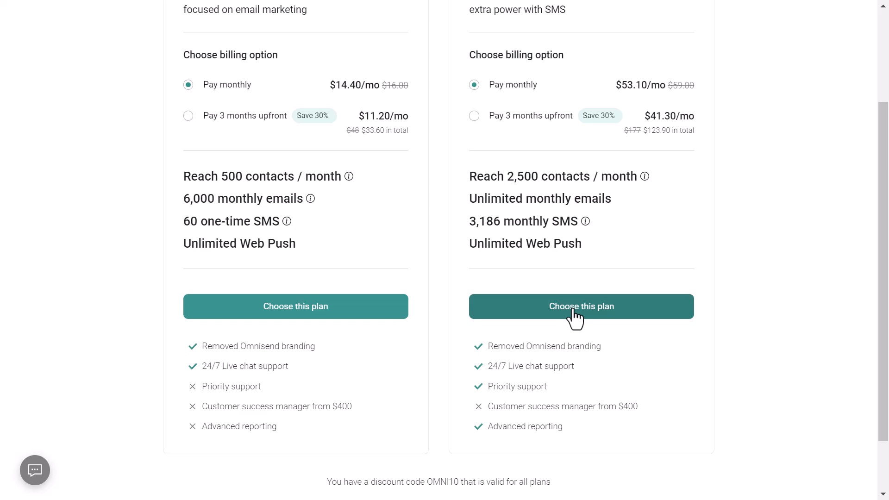
pyautogui.scroll(4, 574, 317)
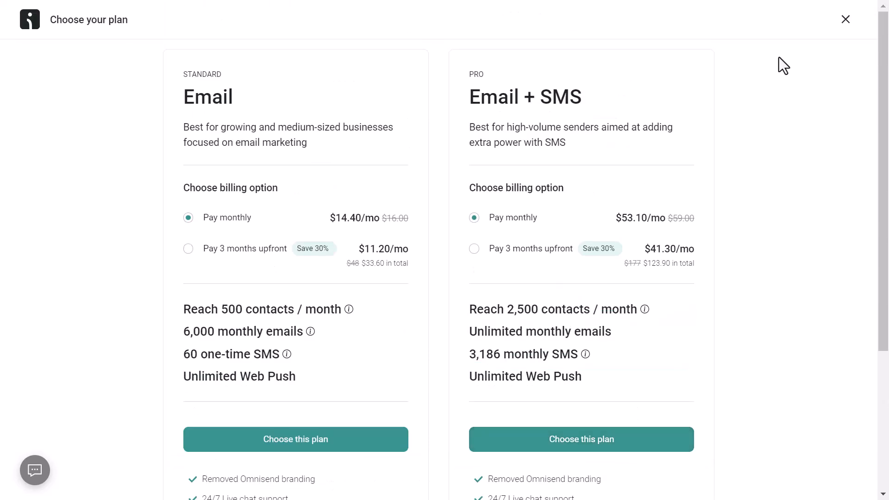
pyautogui.click(846, 20)
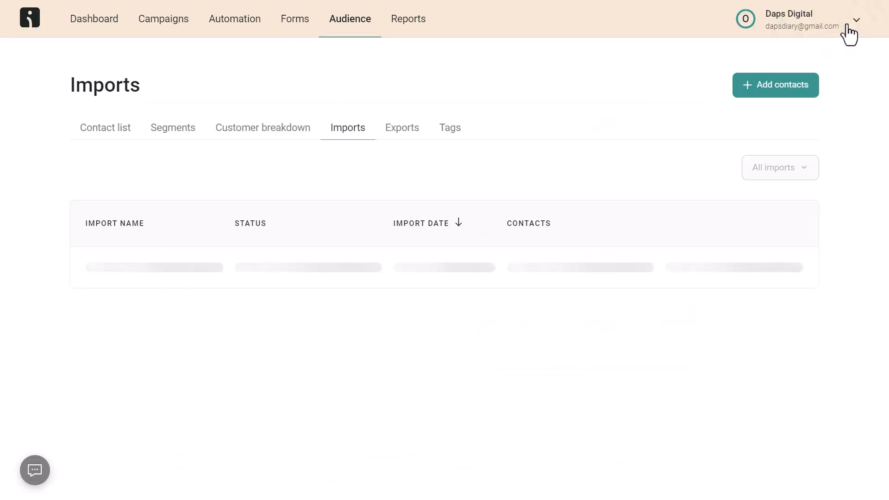